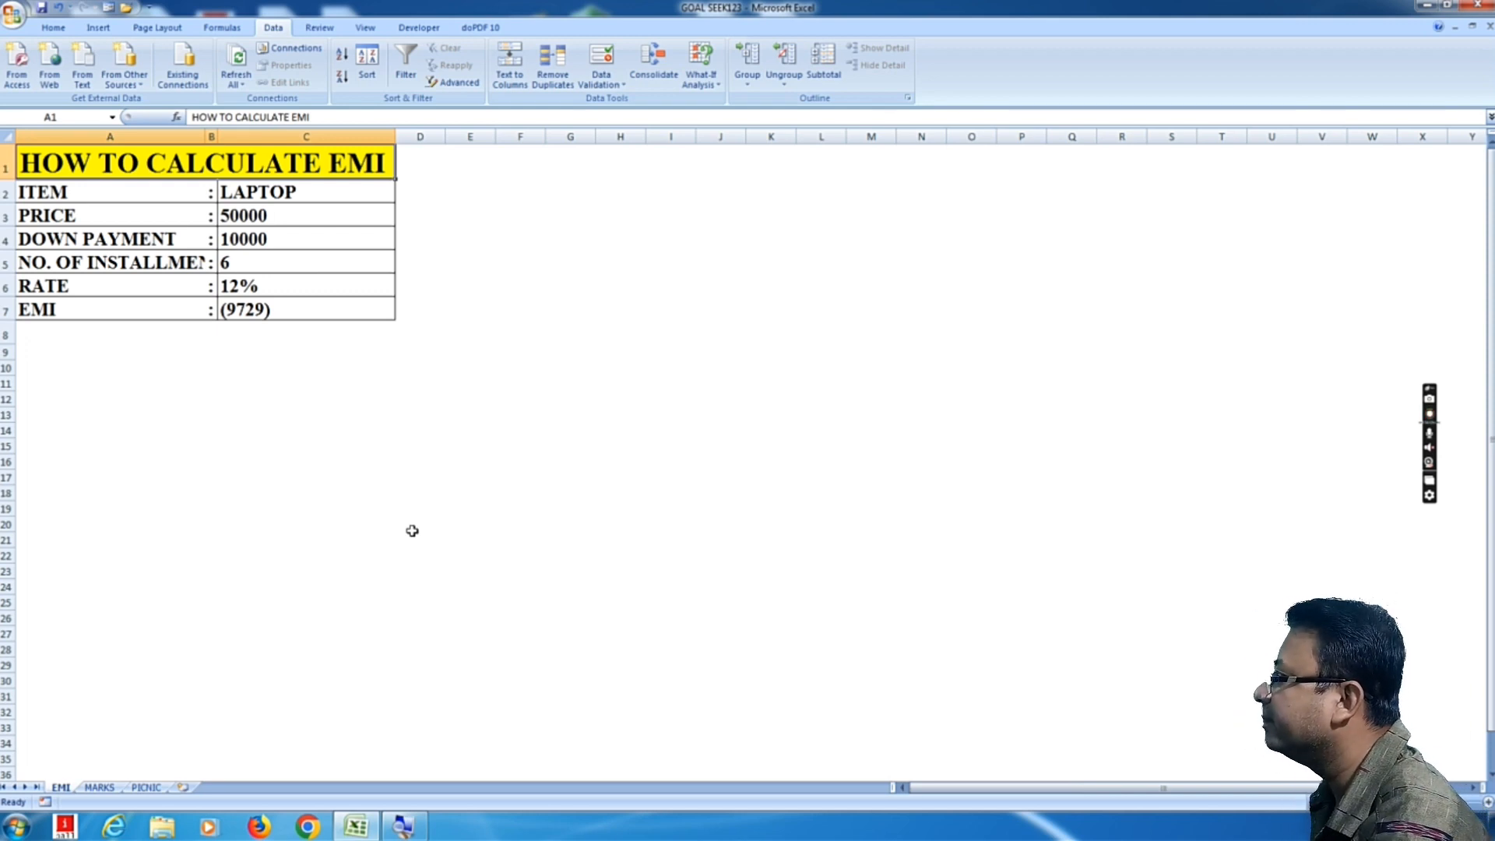
# Step: Inspect the EMI table, including the formula in the EMI cell C7
pyautogui.click(401, 440)
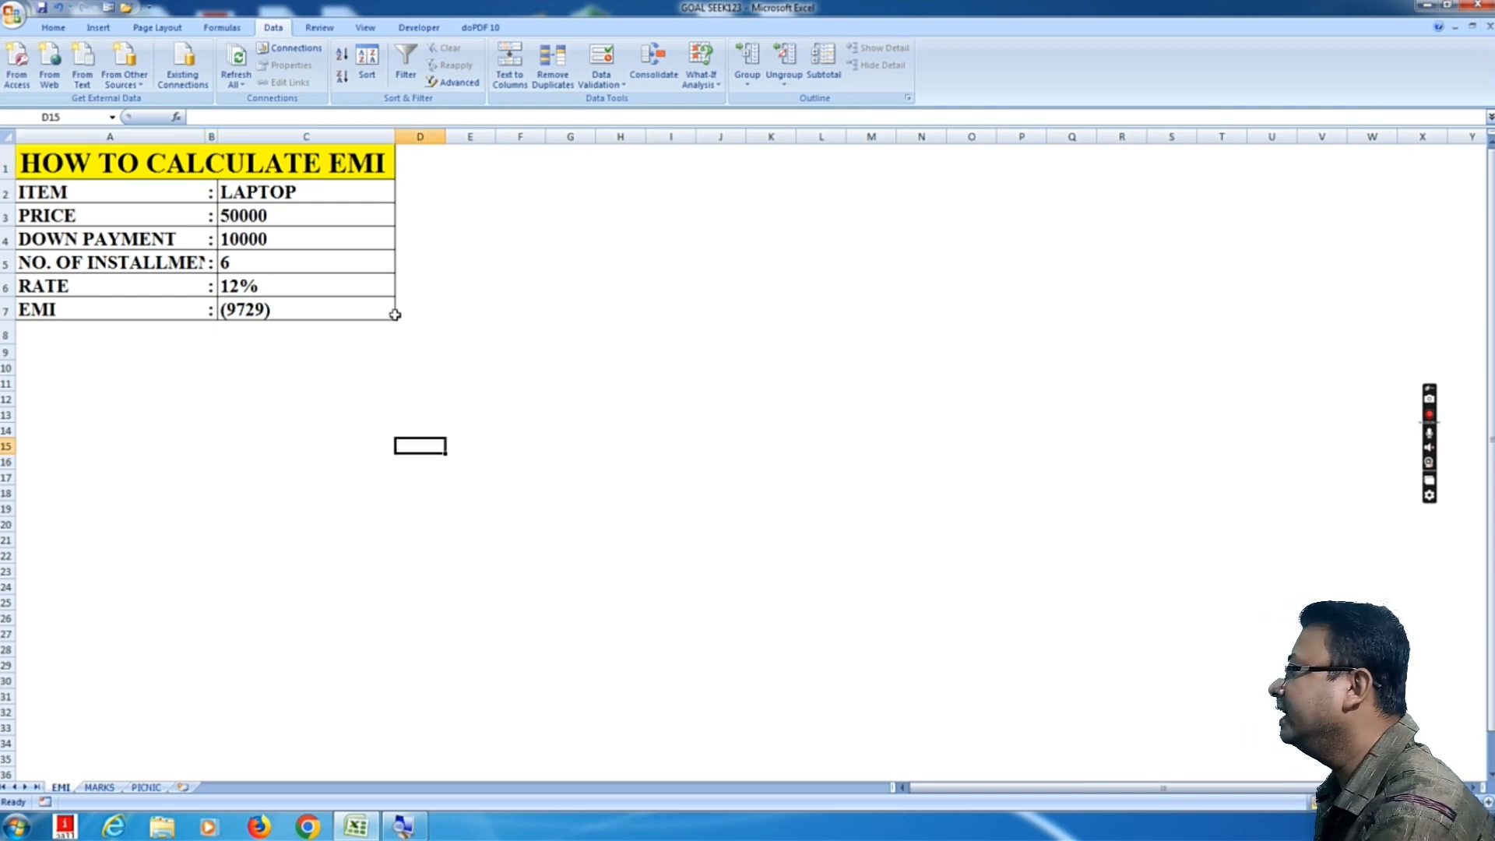
pyautogui.click(289, 169)
pyautogui.click(393, 434)
pyautogui.click(279, 239)
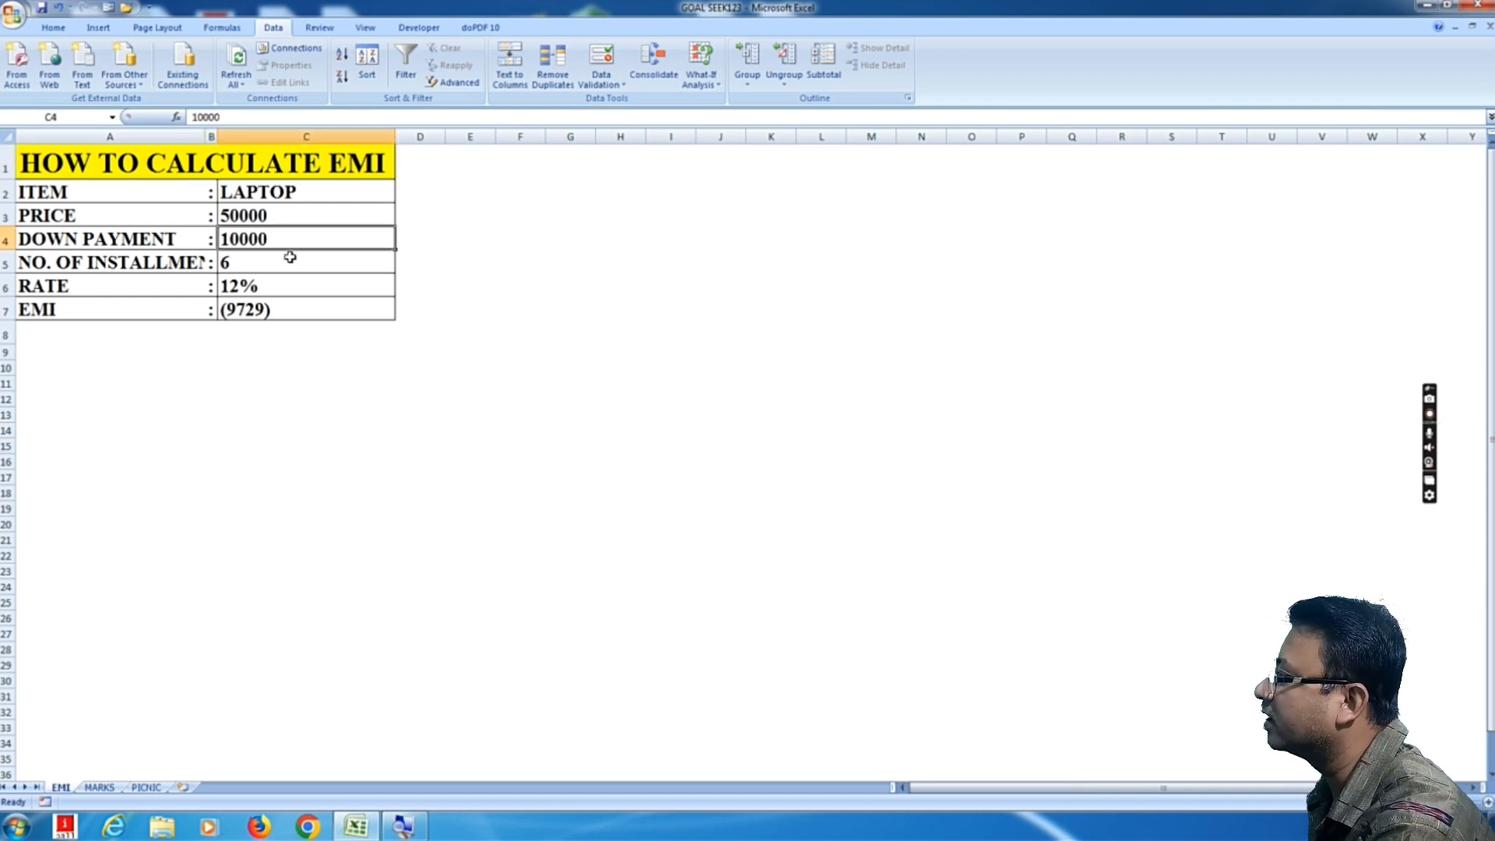
pyautogui.click(330, 351)
pyautogui.click(280, 312)
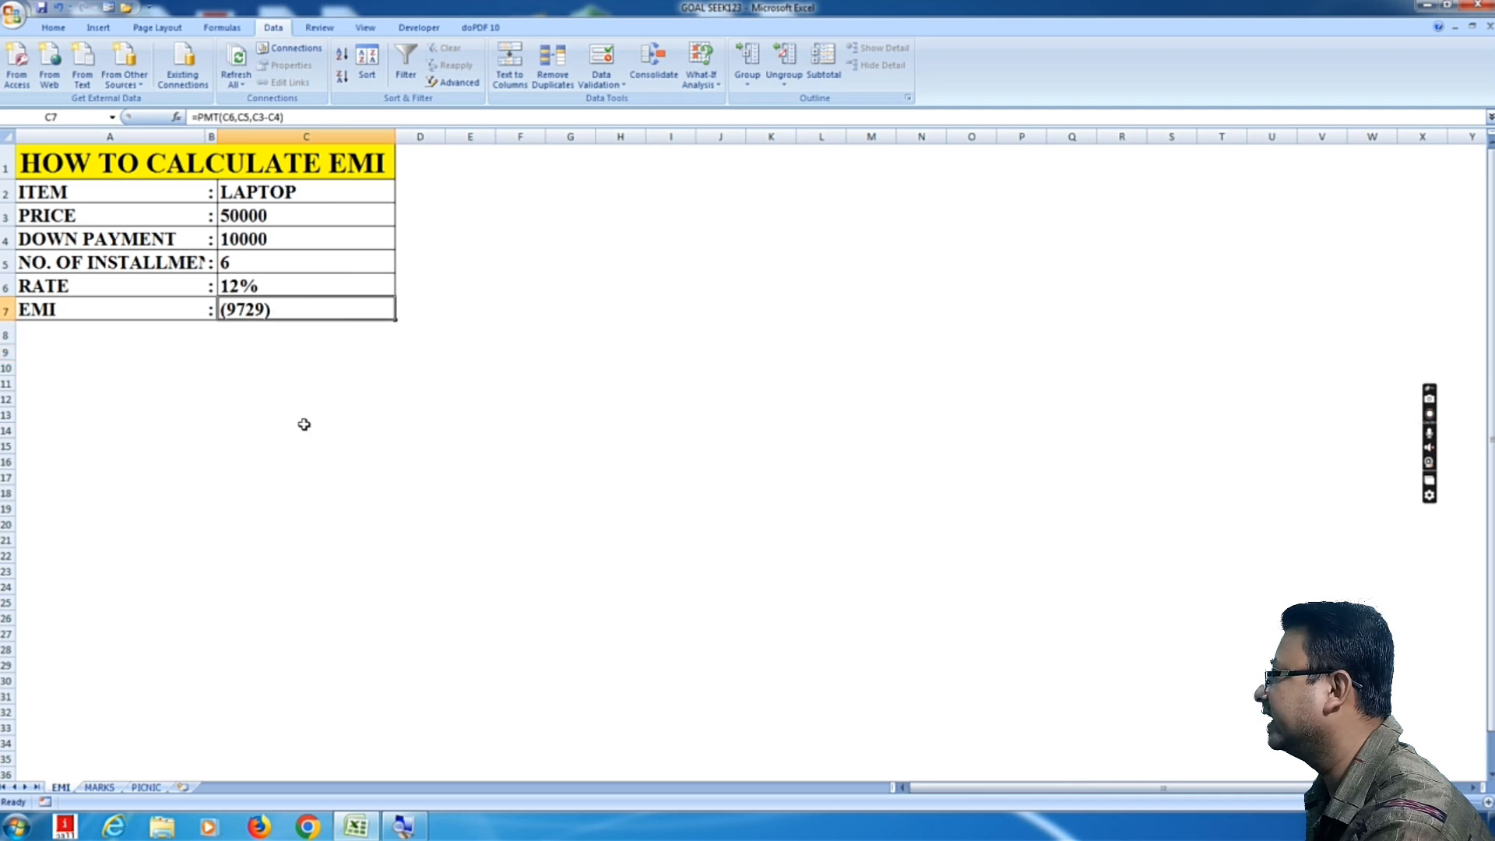
pyautogui.click(304, 426)
pyautogui.click(273, 301)
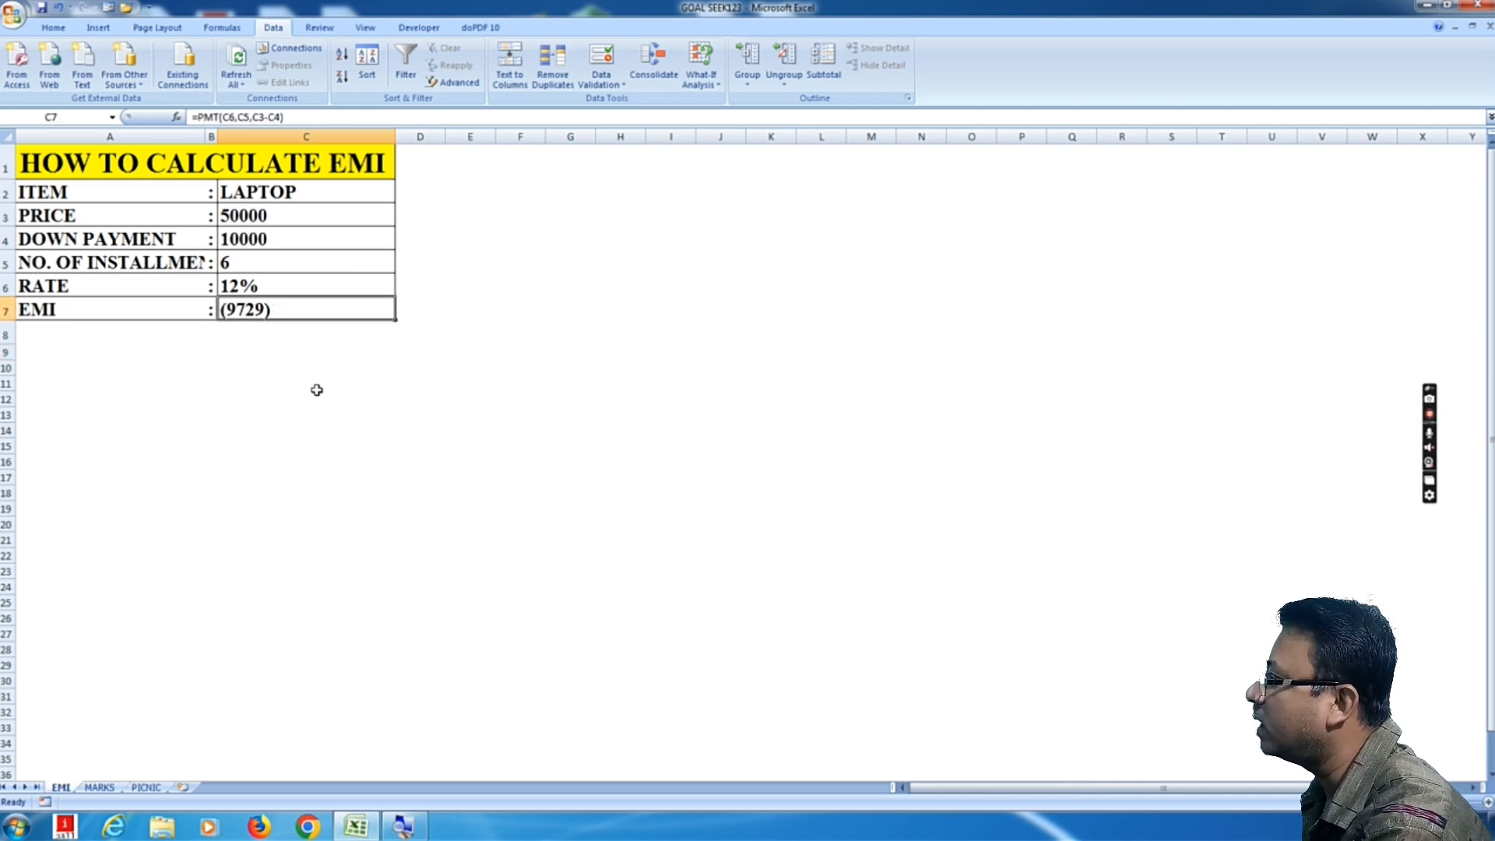
pyautogui.click(319, 425)
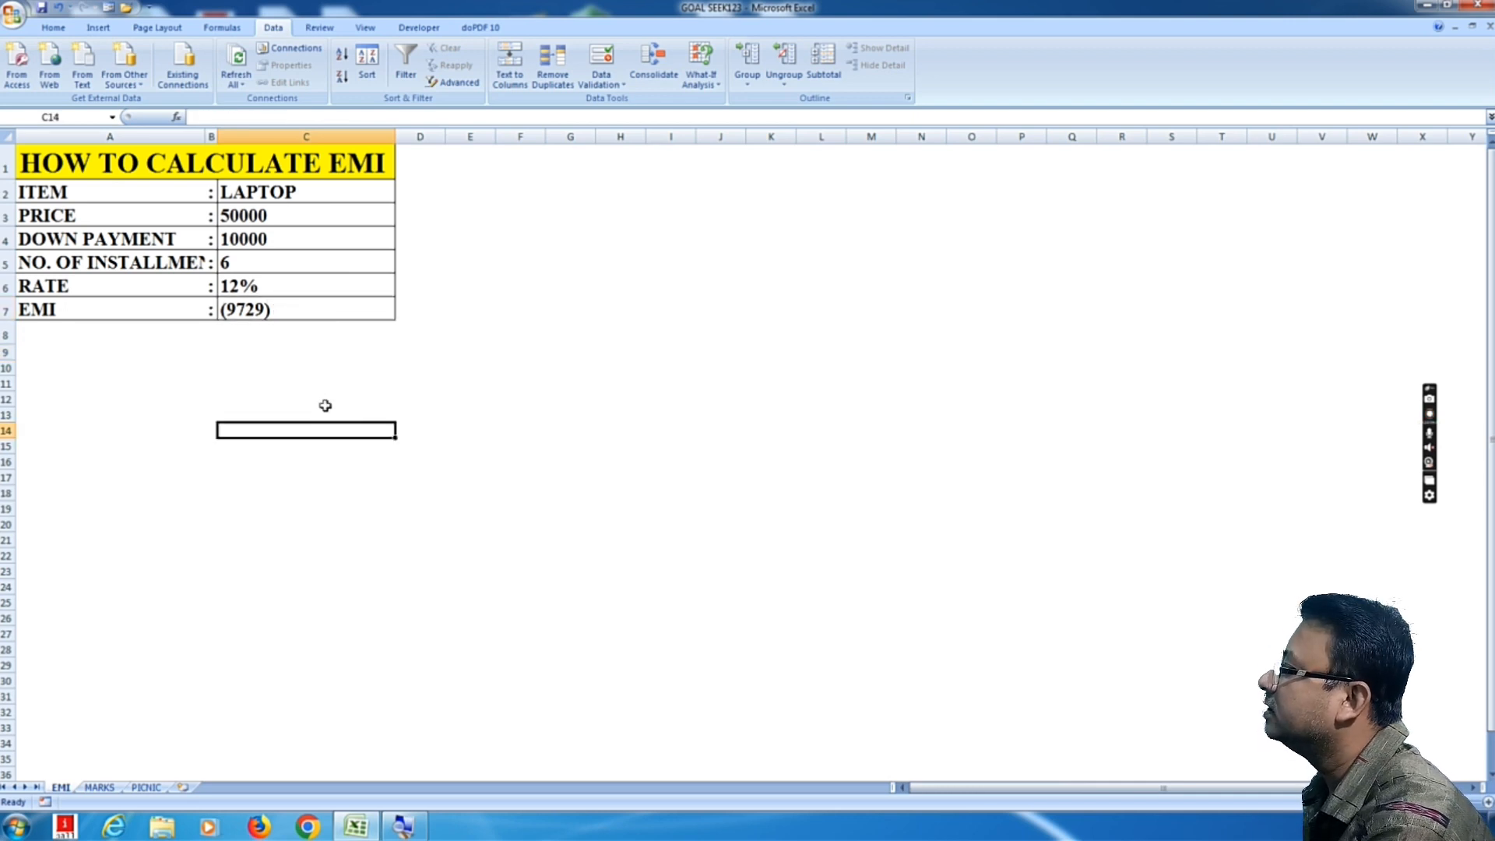
pyautogui.click(290, 311)
pyautogui.click(304, 434)
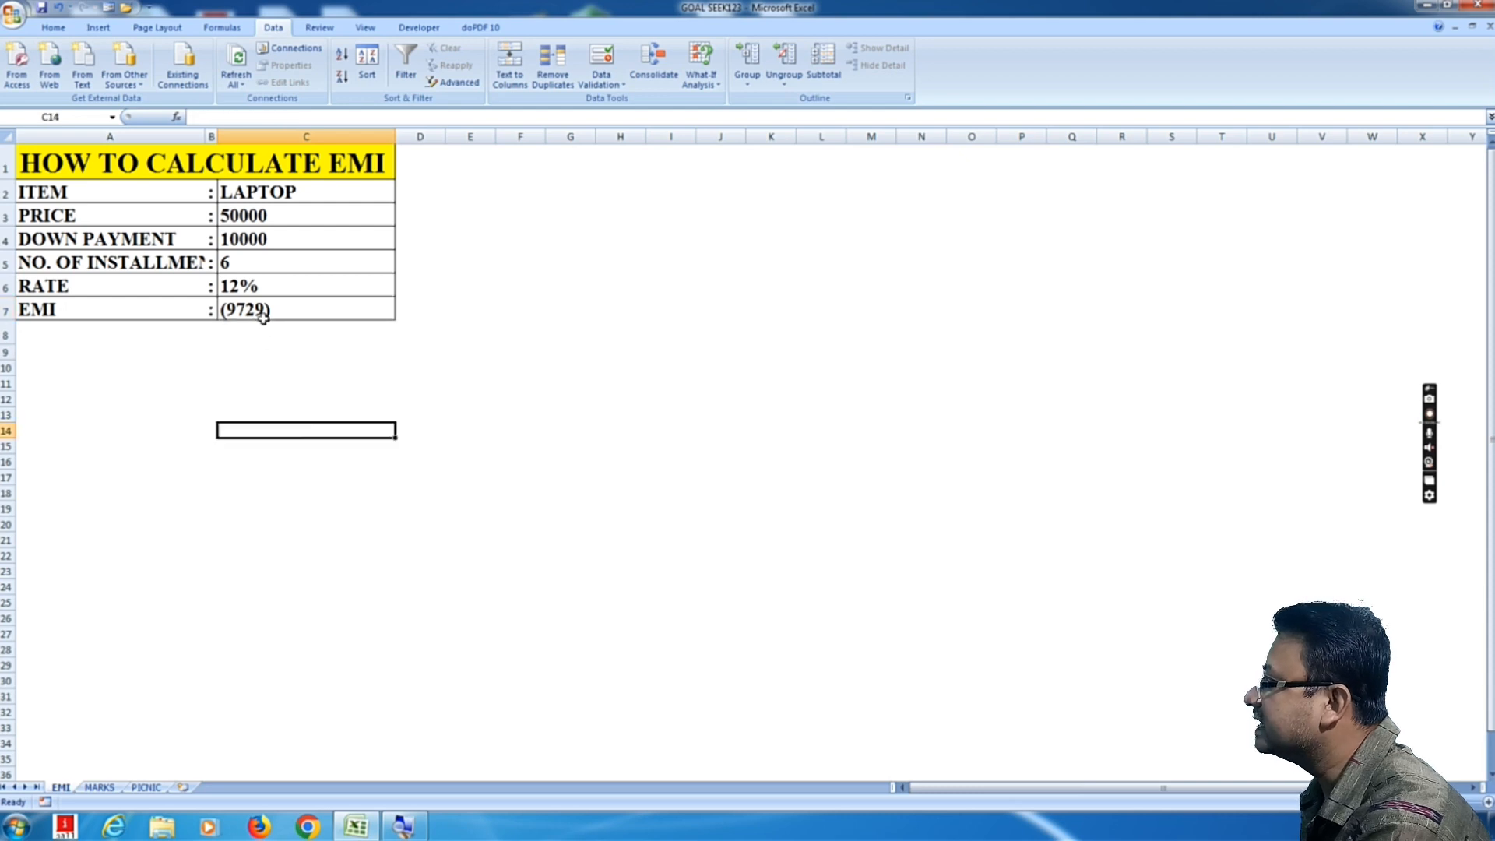
pyautogui.click(264, 316)
pyautogui.click(325, 440)
pyautogui.click(292, 313)
pyautogui.click(315, 427)
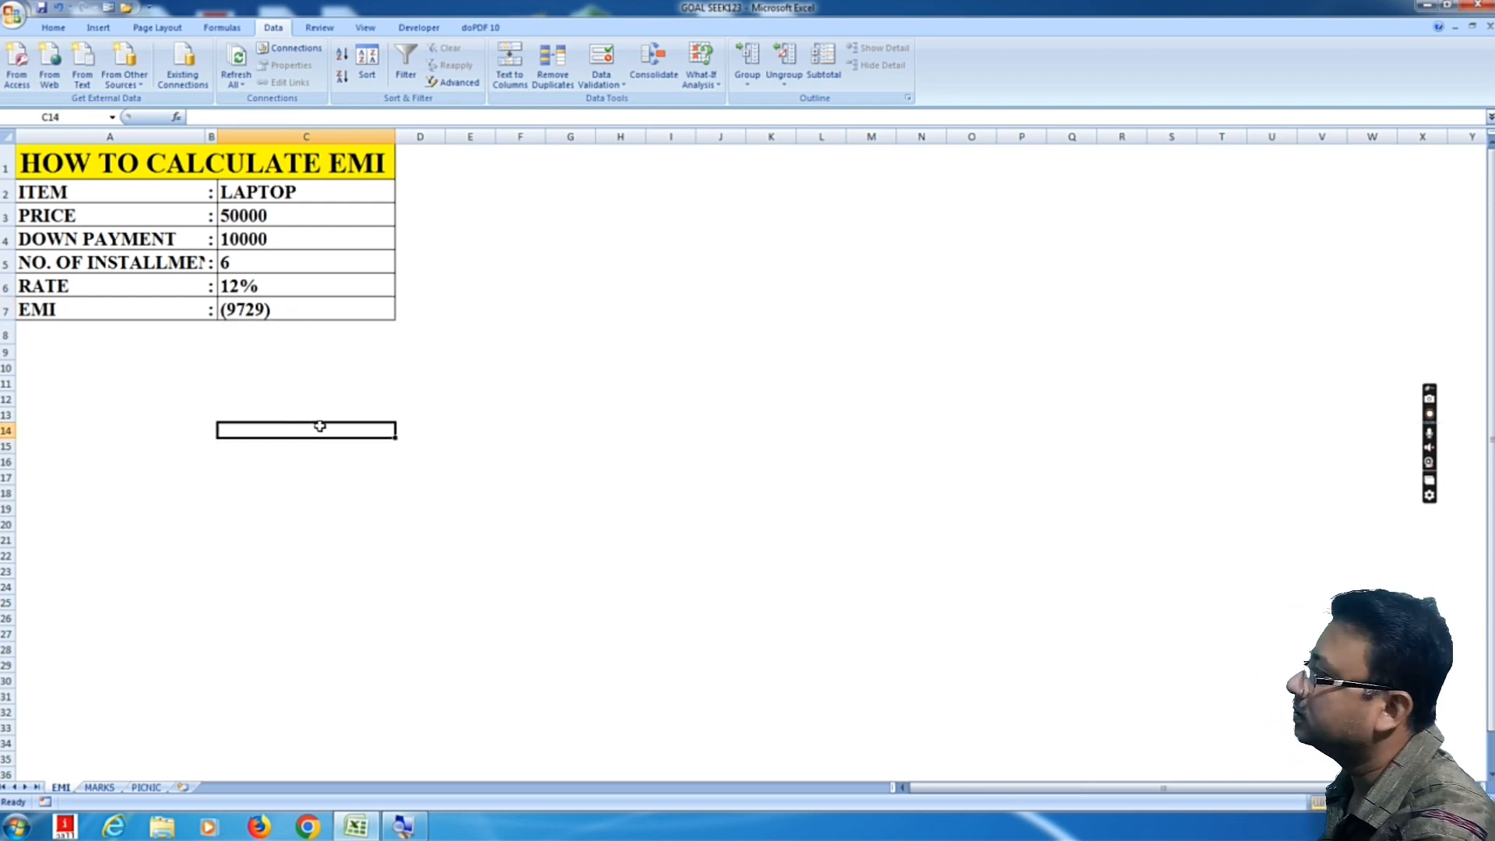
pyautogui.click(423, 428)
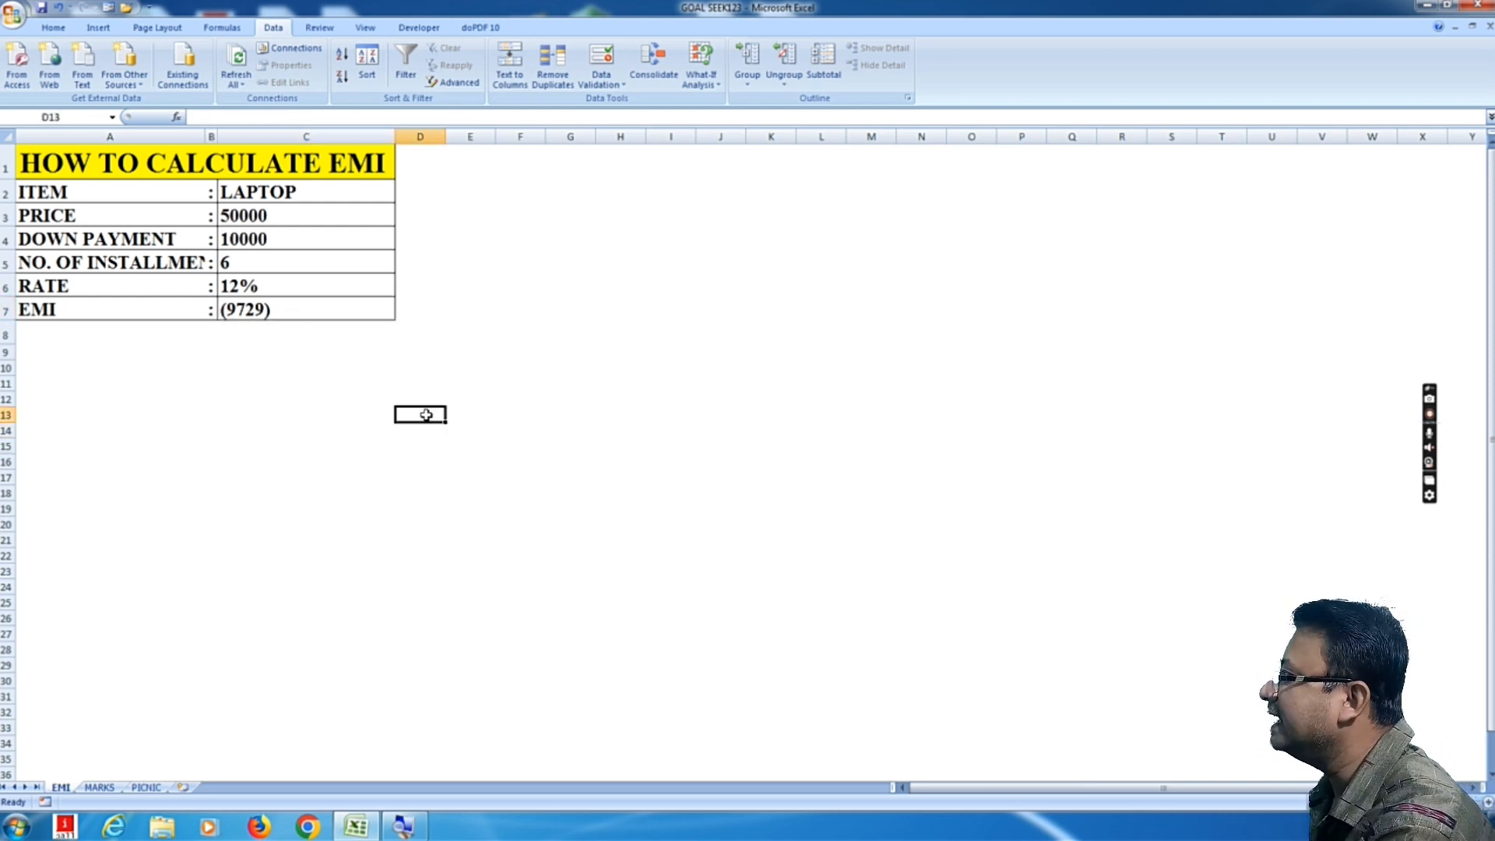
pyautogui.click(87, 158)
pyautogui.click(414, 428)
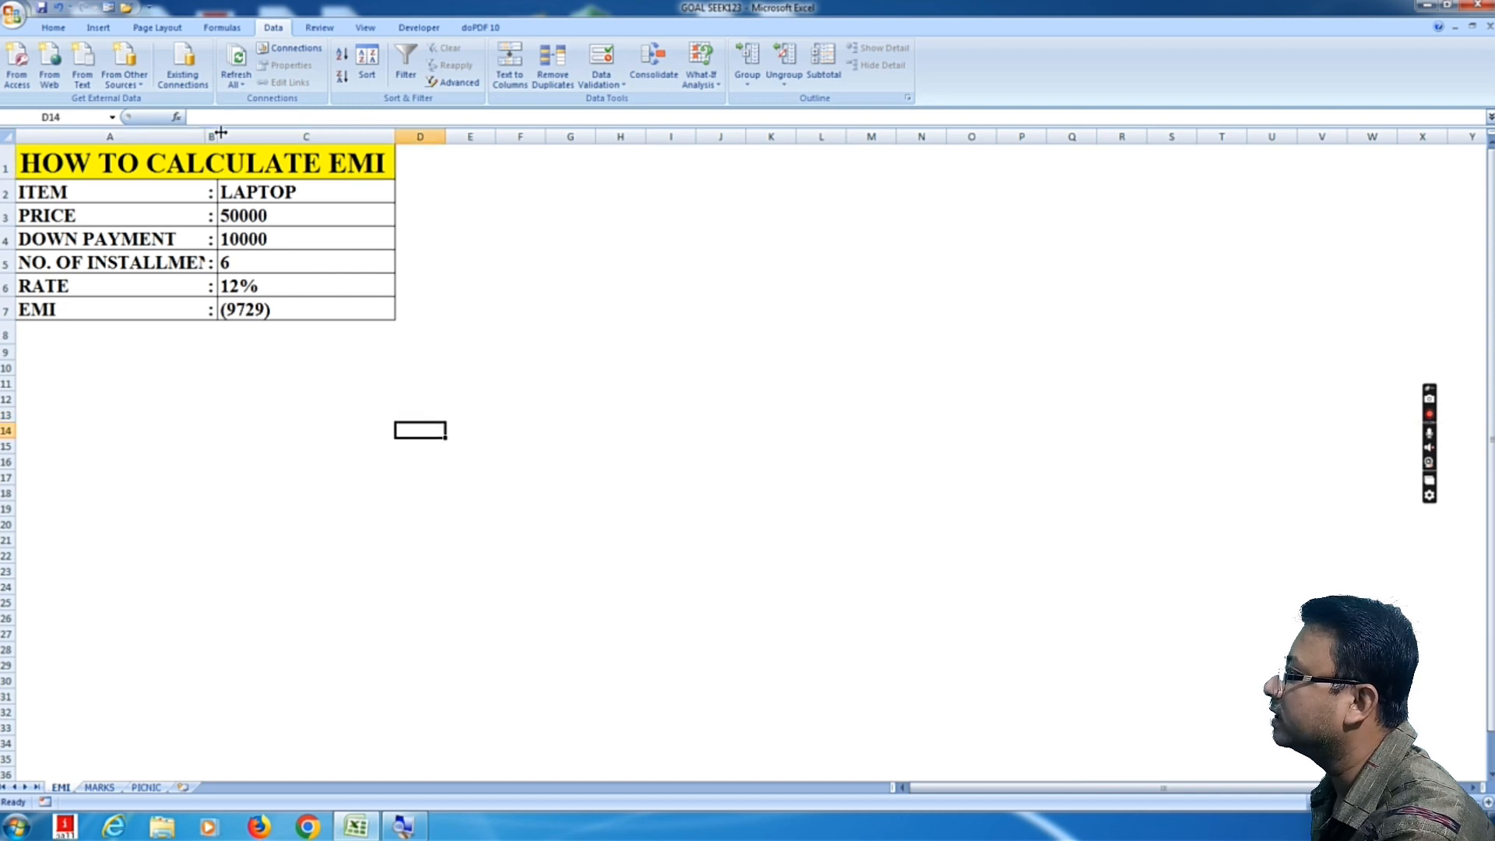
pyautogui.click(400, 493)
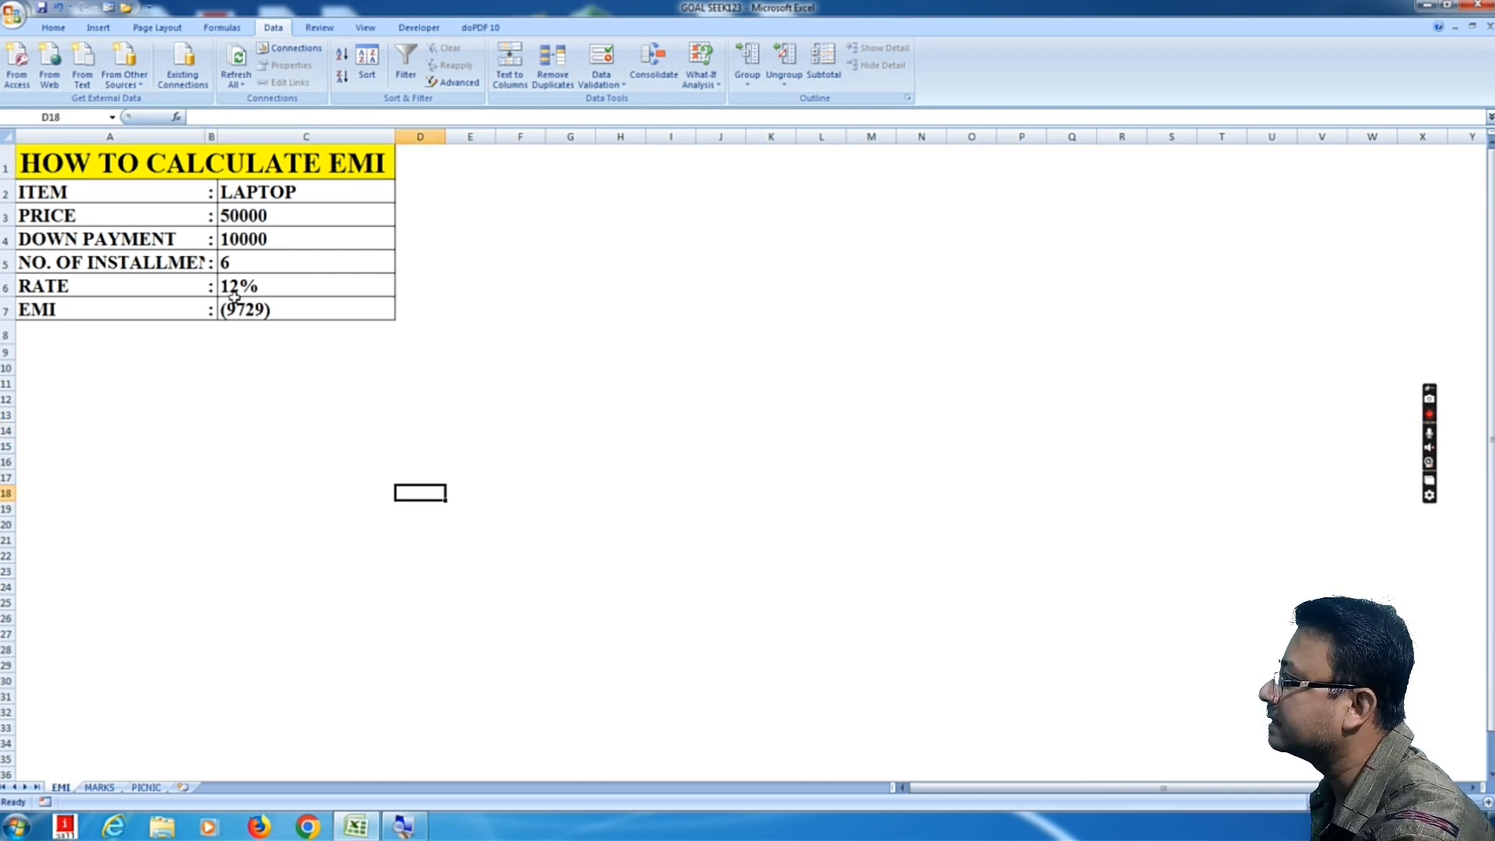
pyautogui.moveTo(91, 166); pyautogui.dragTo(235, 311)
pyautogui.click(478, 477)
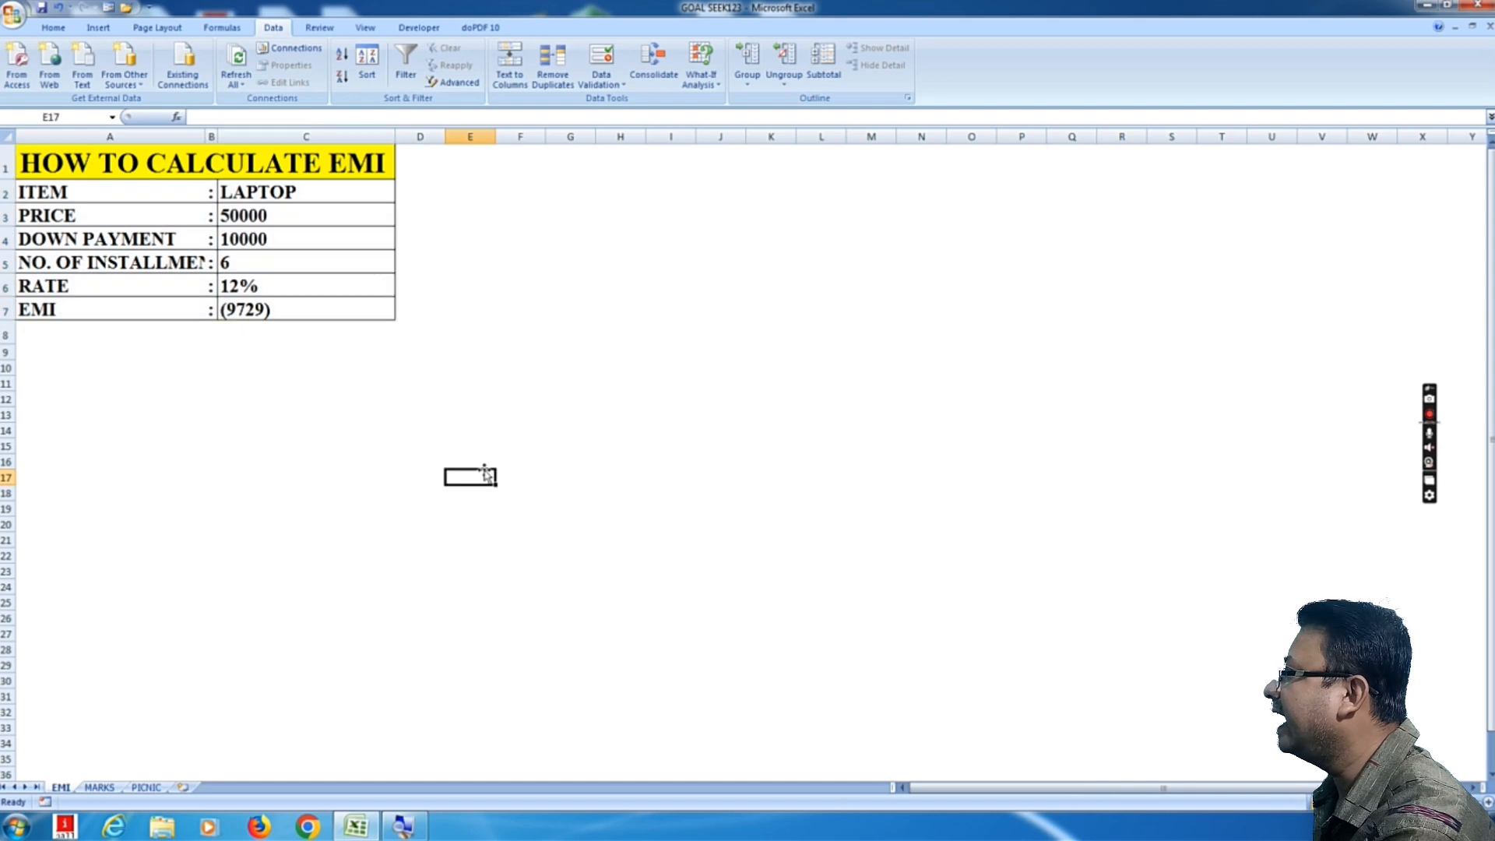
# Step: Review each label and its value in the EMI table row by row, from the title down to EMI
pyautogui.click(149, 156)
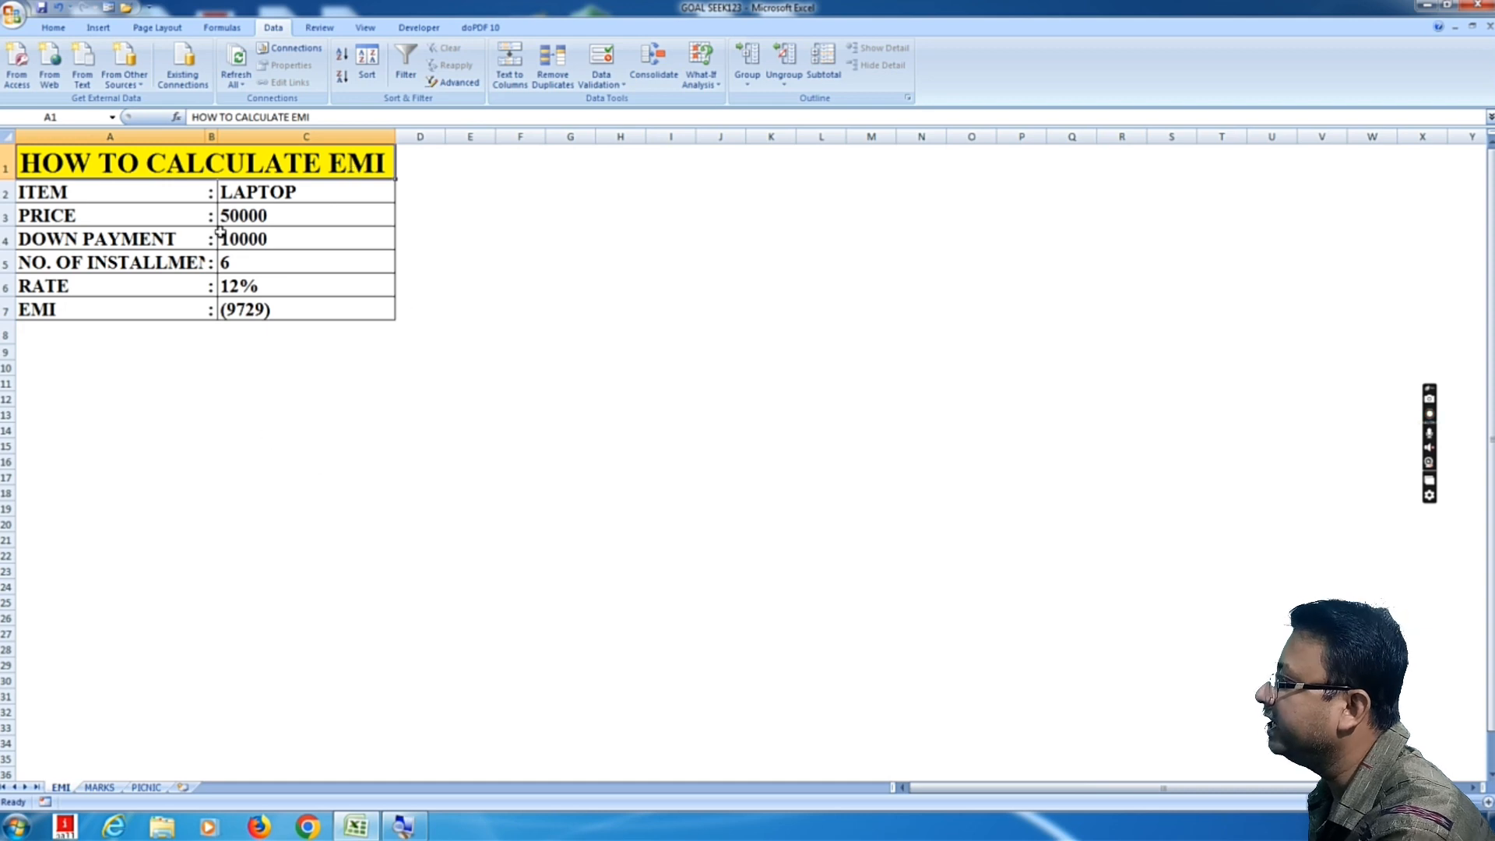
pyautogui.click(70, 192)
pyautogui.click(310, 191)
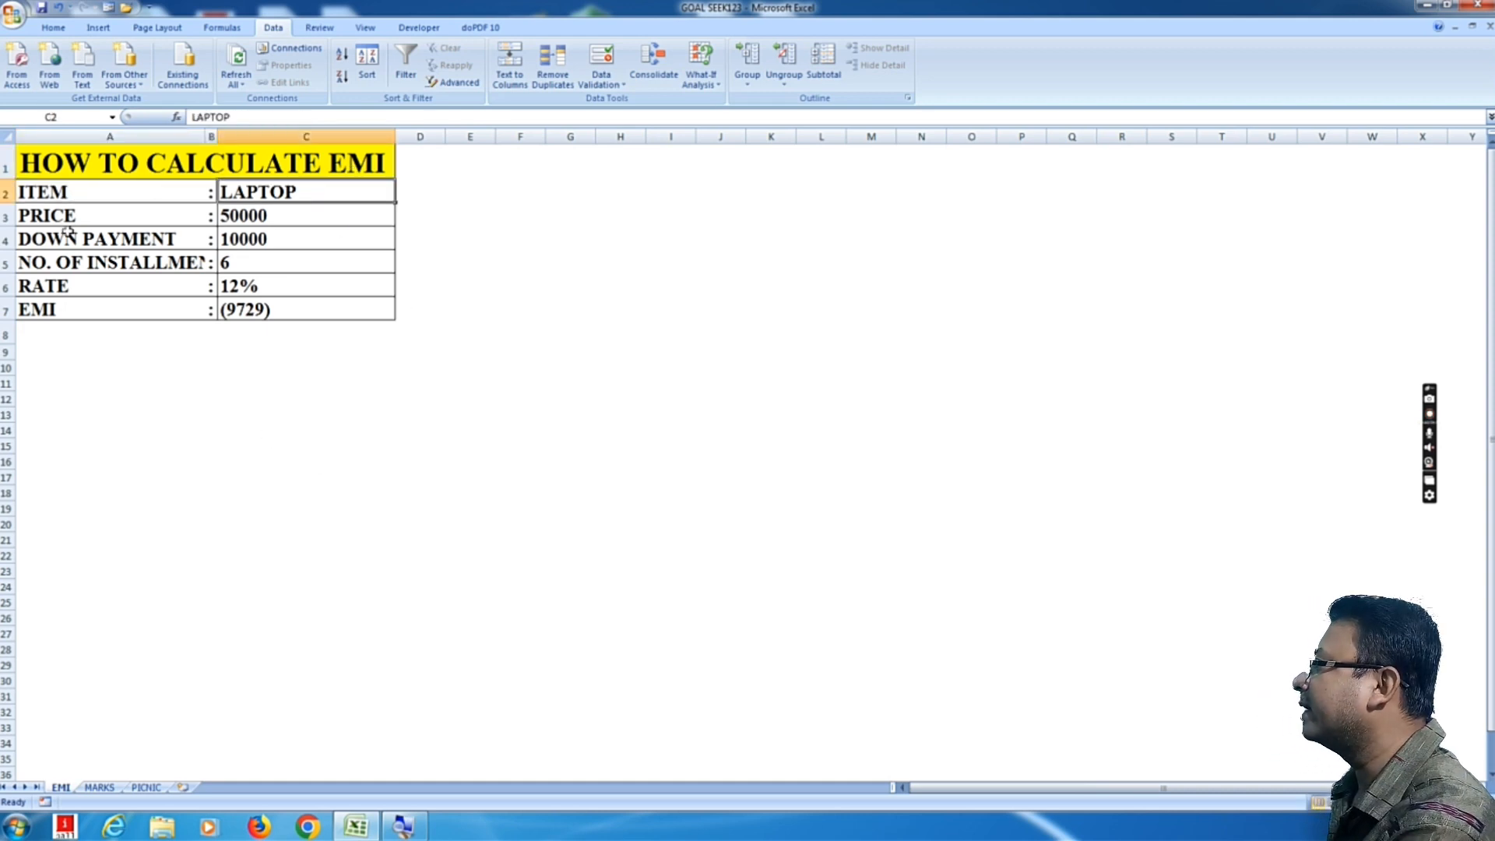
pyautogui.click(53, 219)
pyautogui.click(318, 217)
pyautogui.click(68, 238)
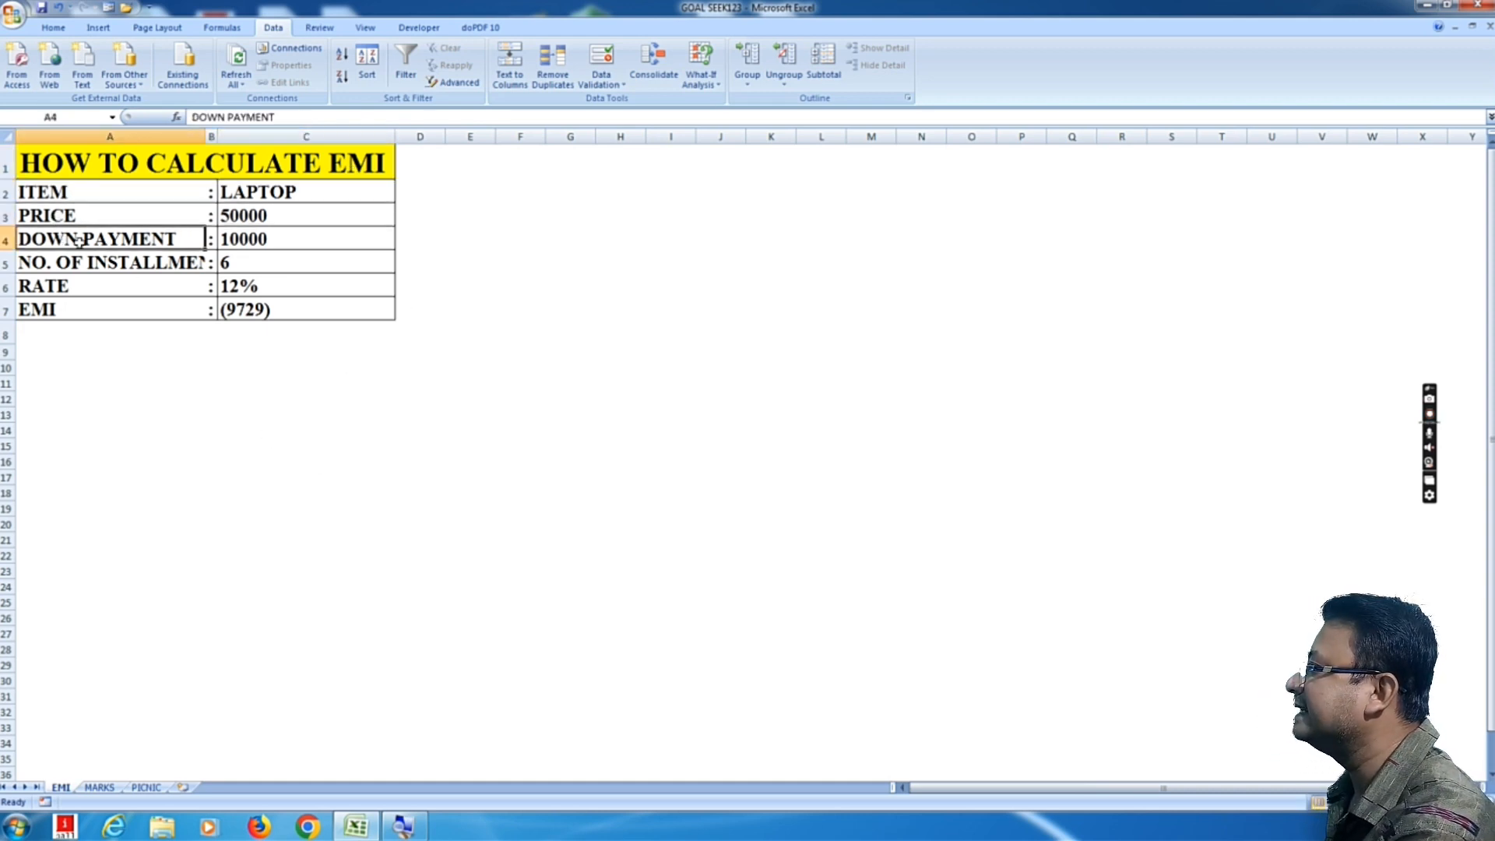
pyautogui.click(312, 237)
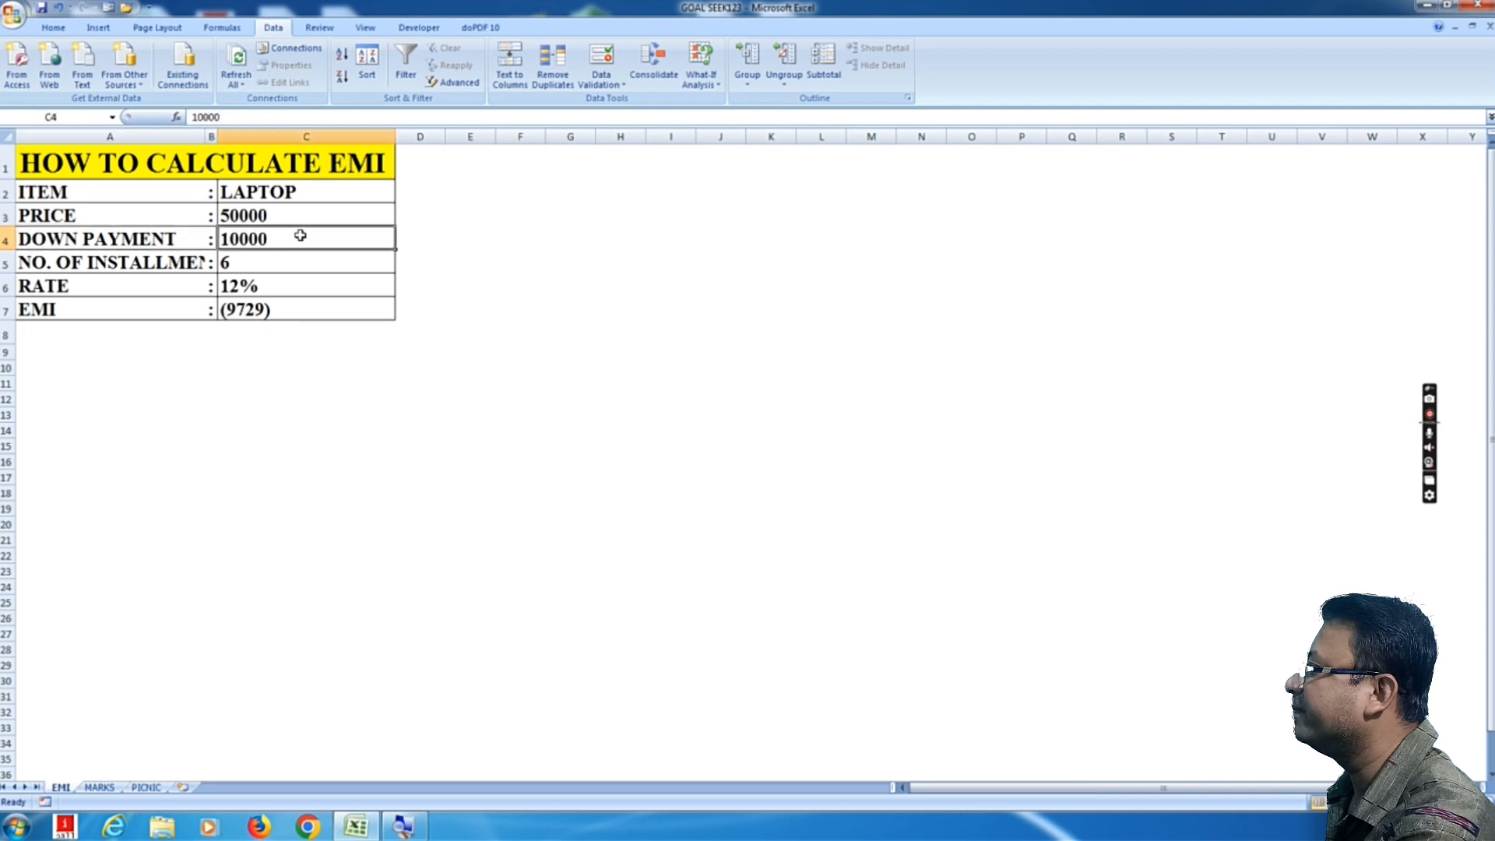
pyautogui.click(146, 268)
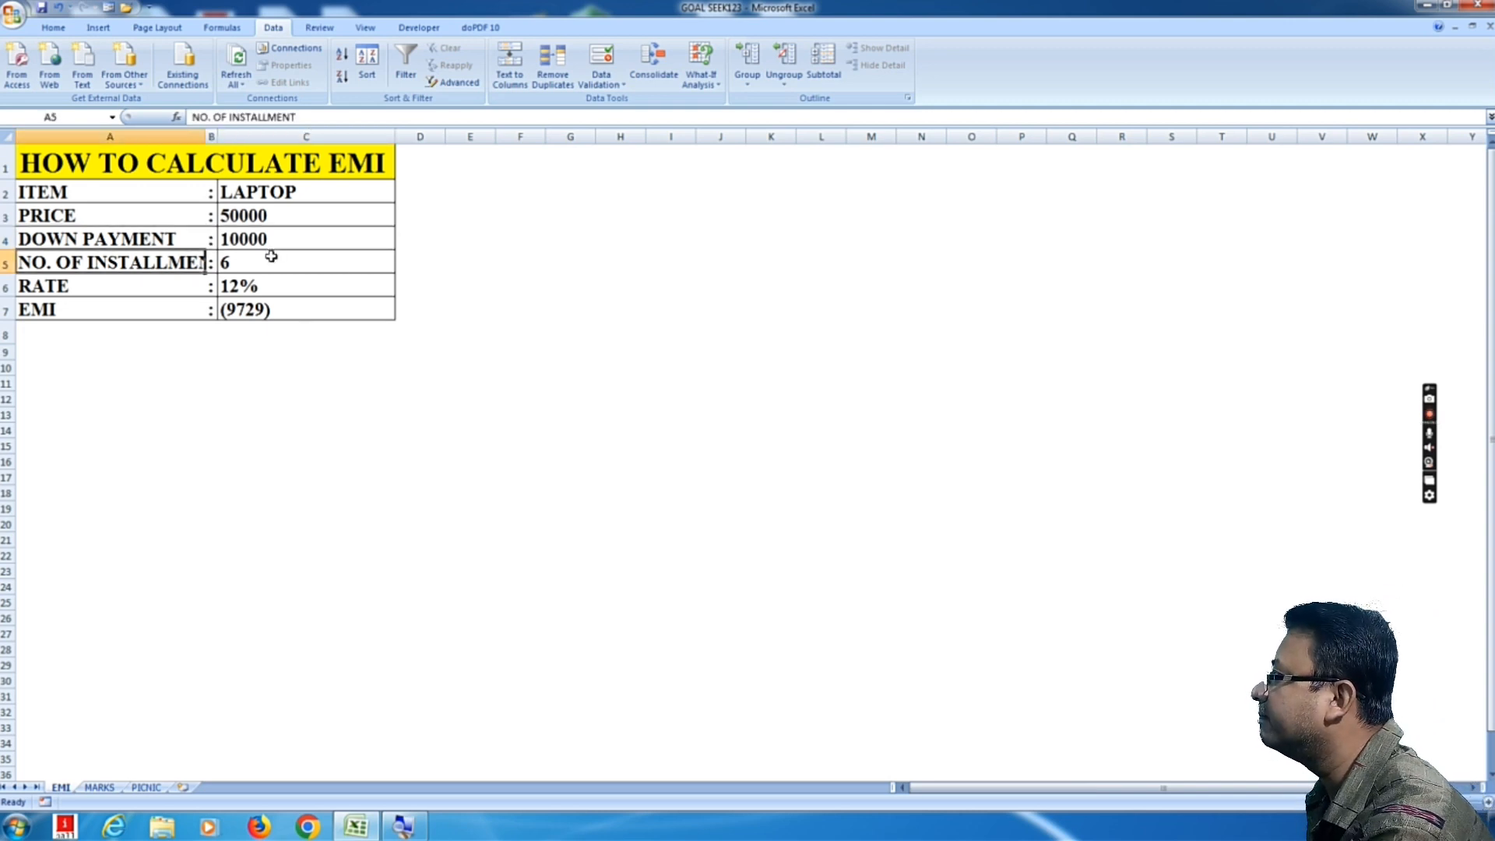
pyautogui.click(271, 256)
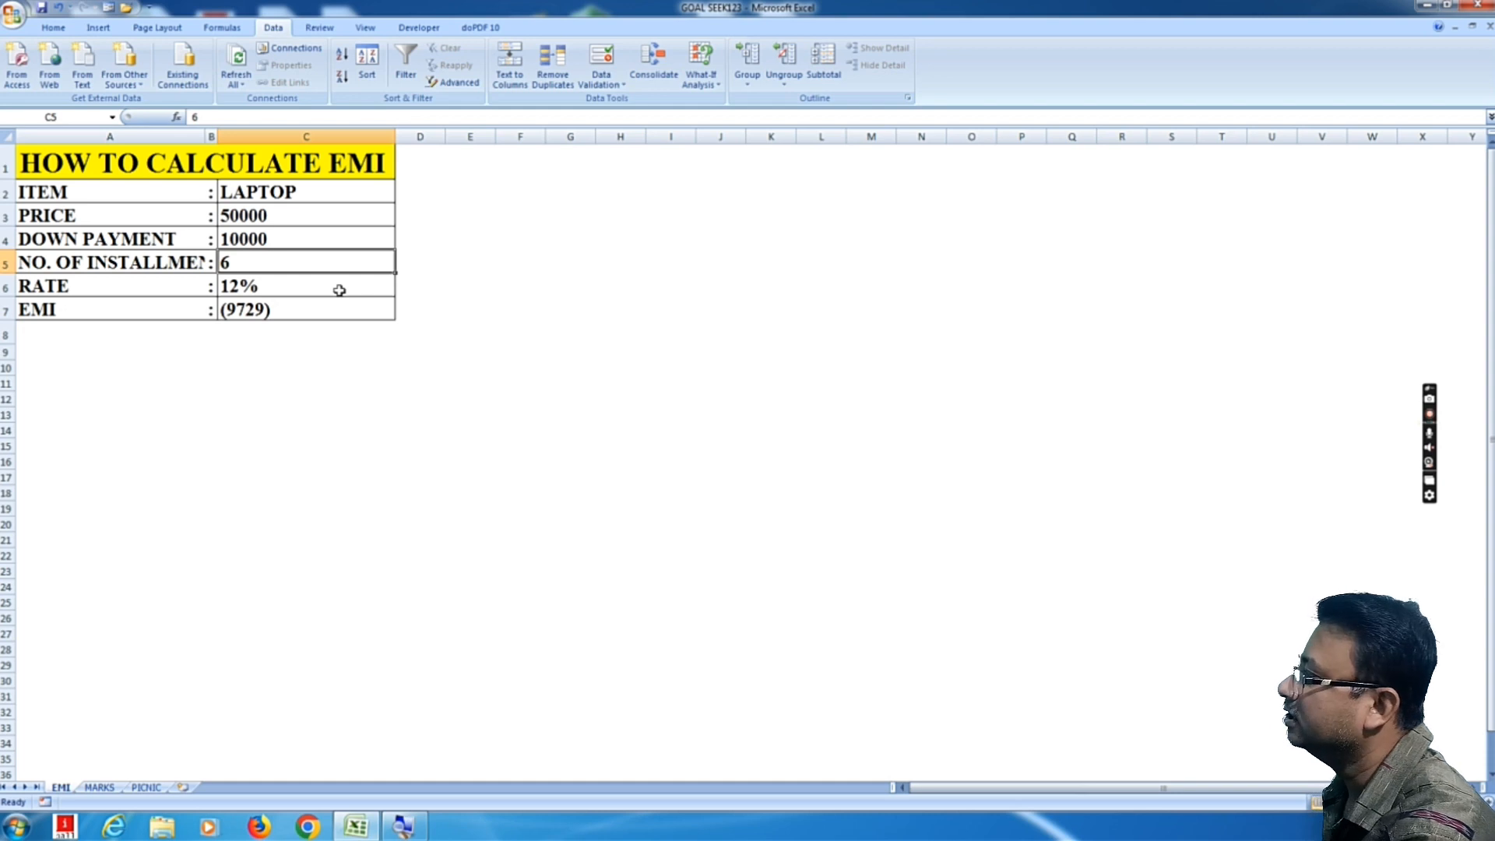
pyautogui.click(128, 285)
pyautogui.click(271, 289)
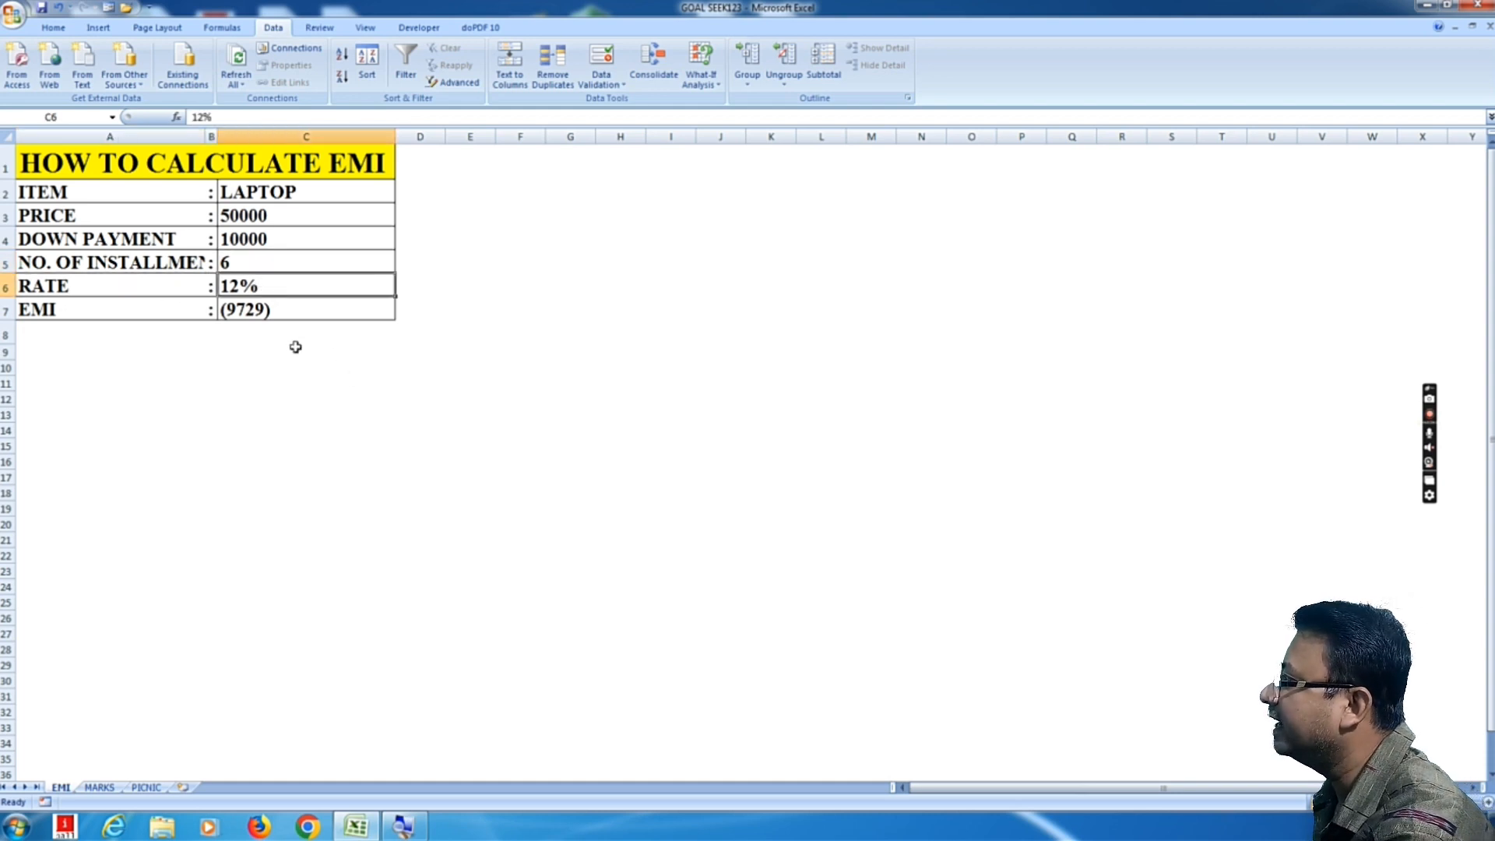
pyautogui.click(82, 315)
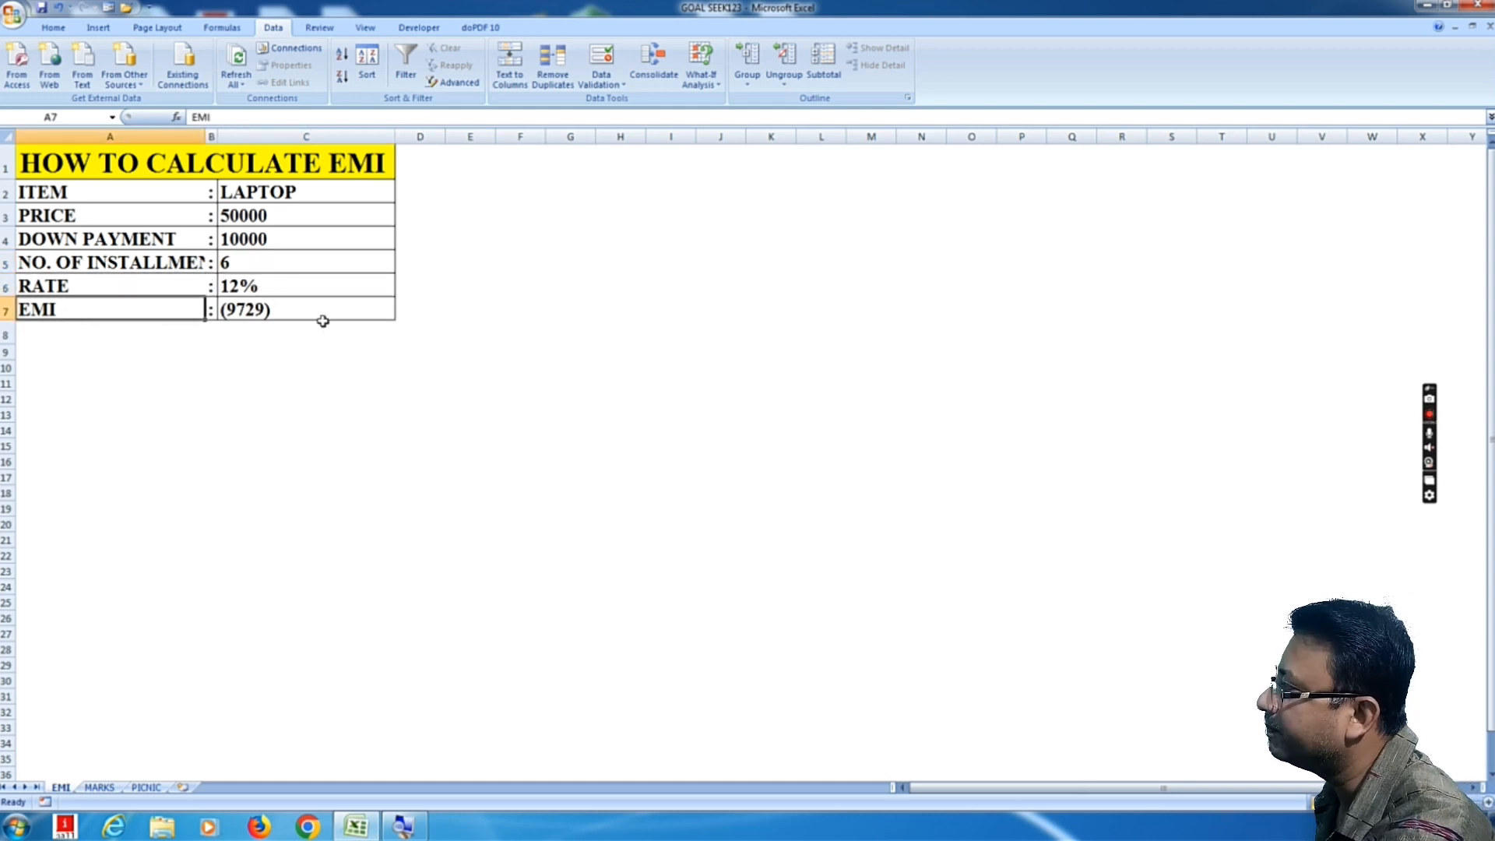
pyautogui.click(321, 311)
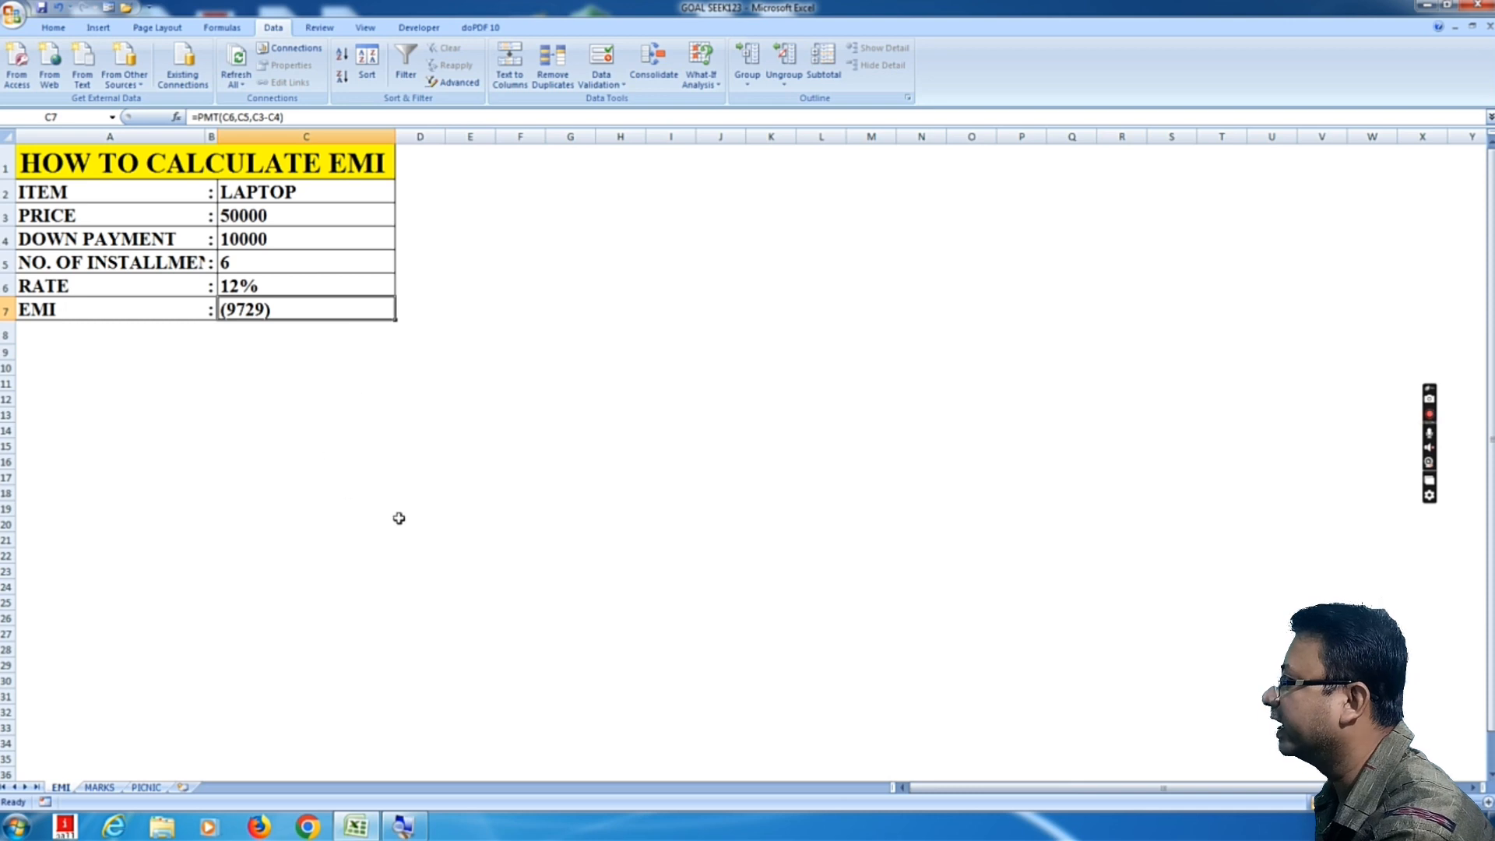
# Step: Clear the existing formula from the EMI cell C7
pyautogui.click(253, 367)
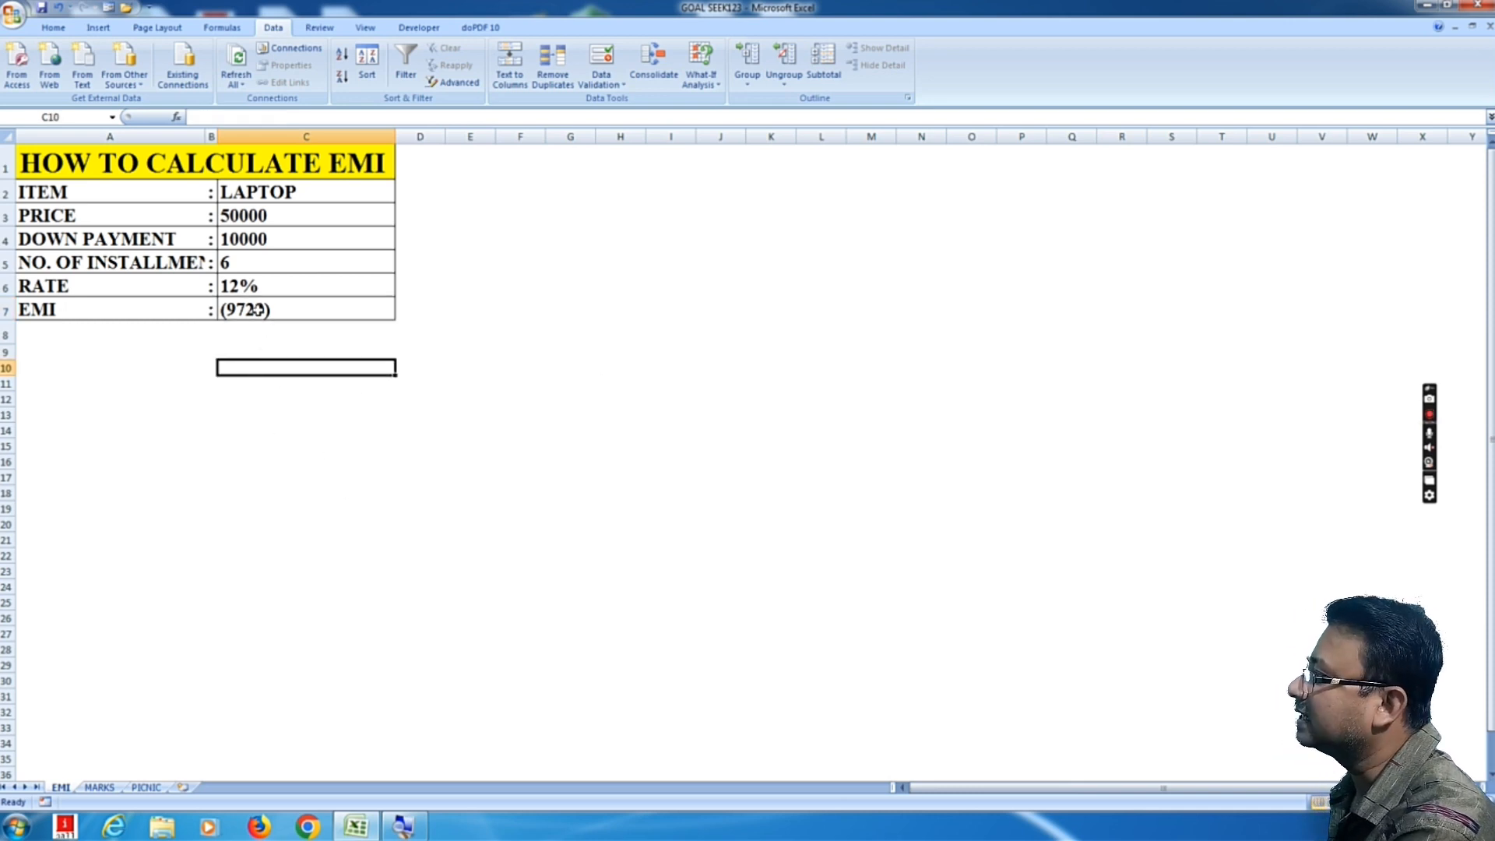
pyautogui.click(259, 311)
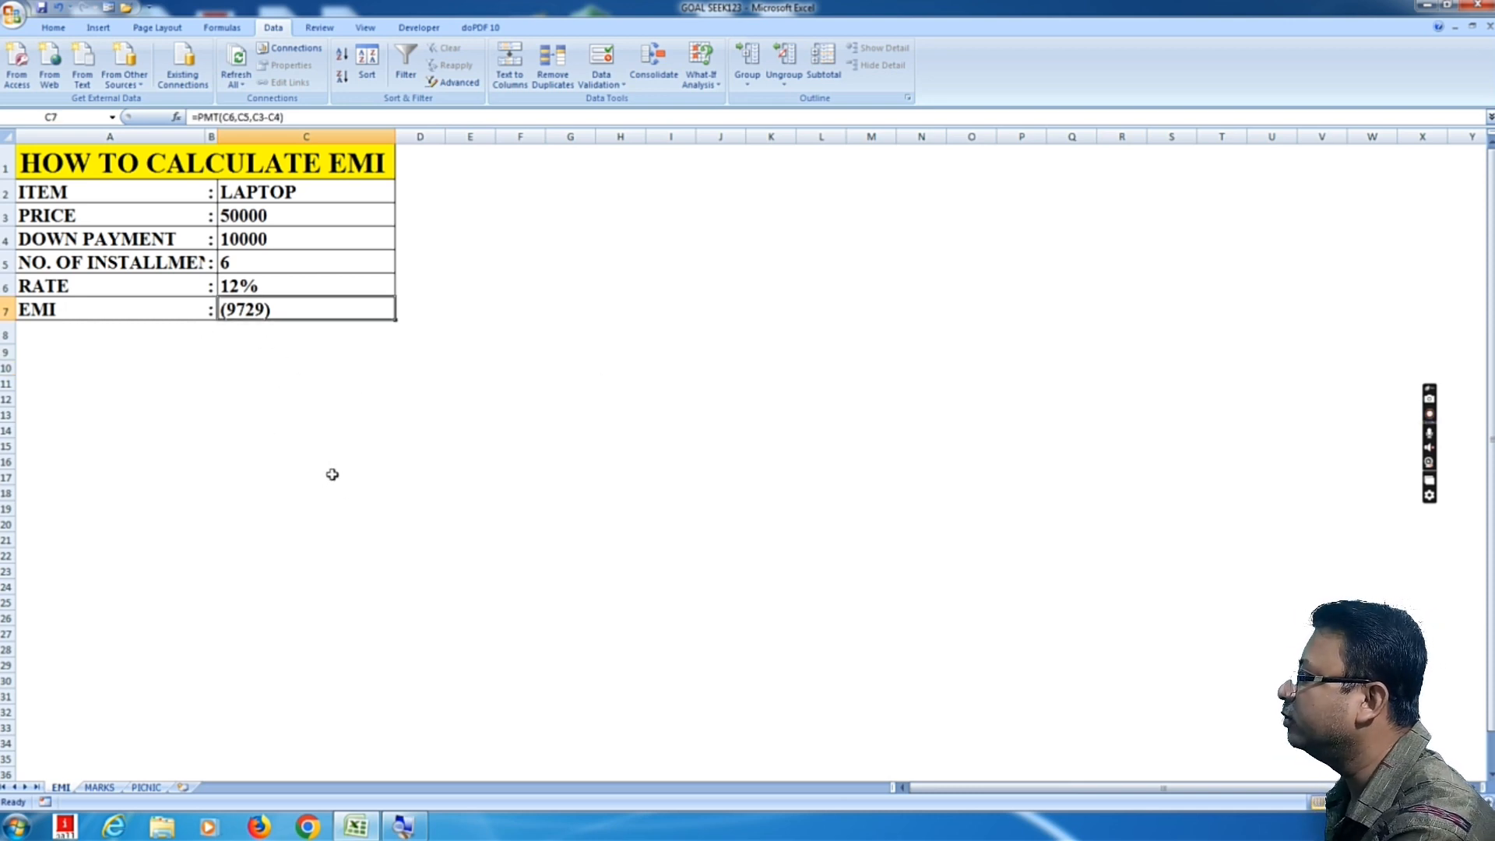
pyautogui.press('F2')
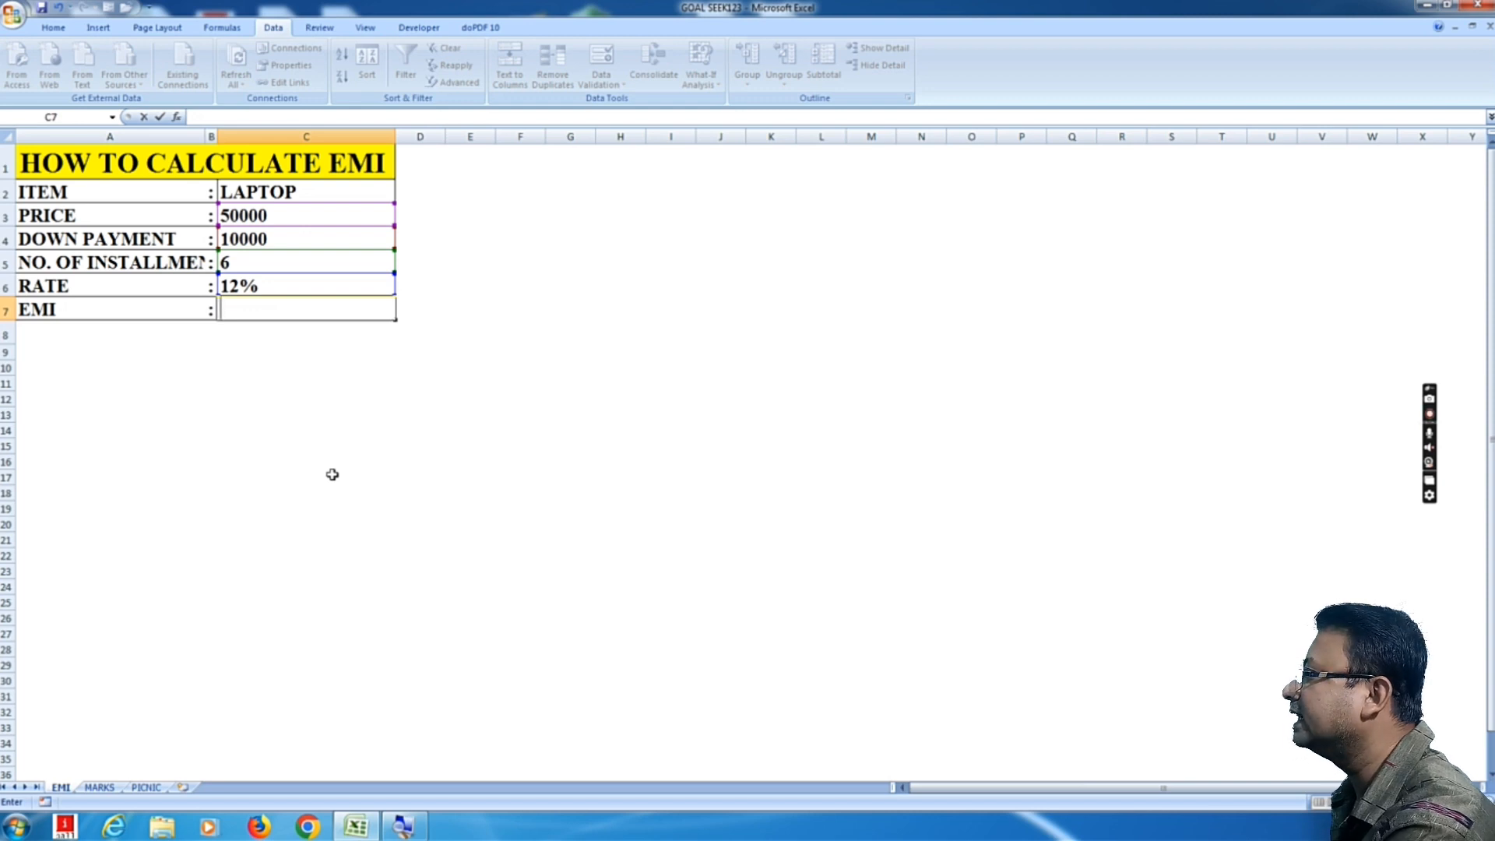
pyautogui.click(344, 472)
pyautogui.click(287, 309)
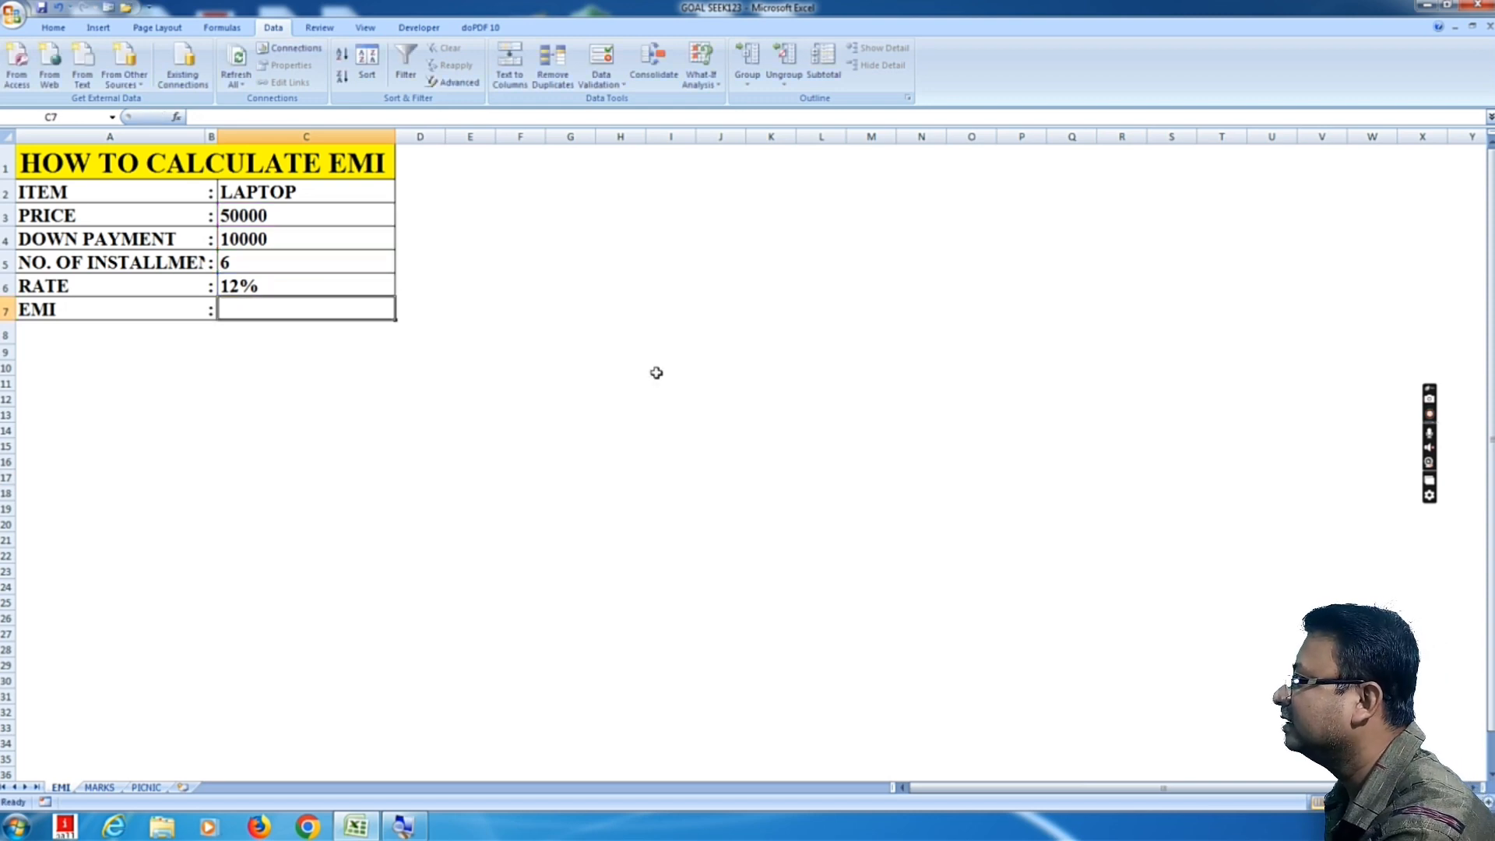
# Step: Start a PMT formula in the EMI cell, taking the rate cell C6 as the first argument
pyautogui.write('=')
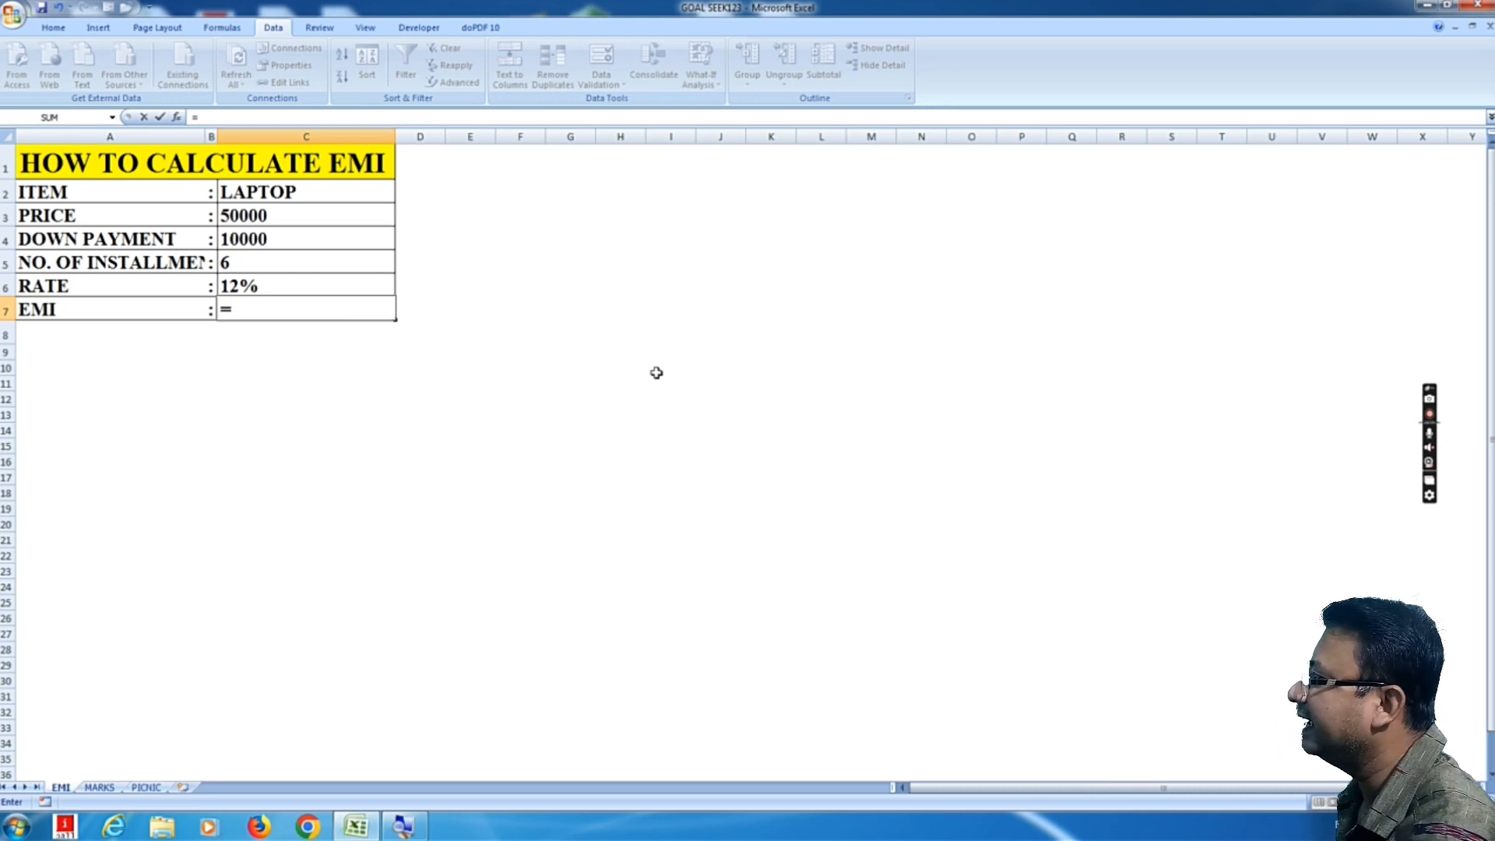
pyautogui.write('PMT')
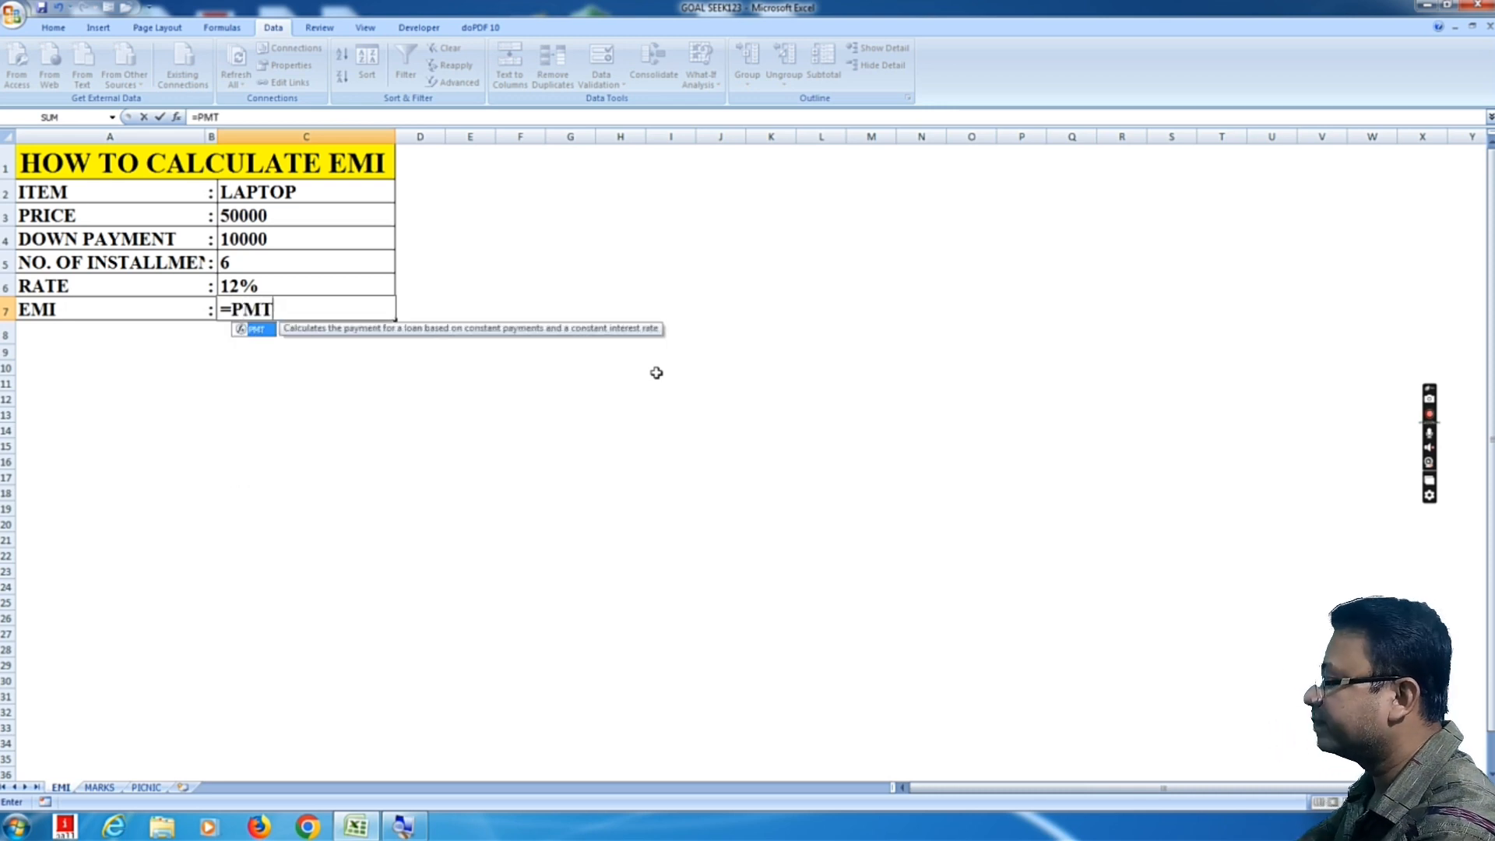
pyautogui.write('(')
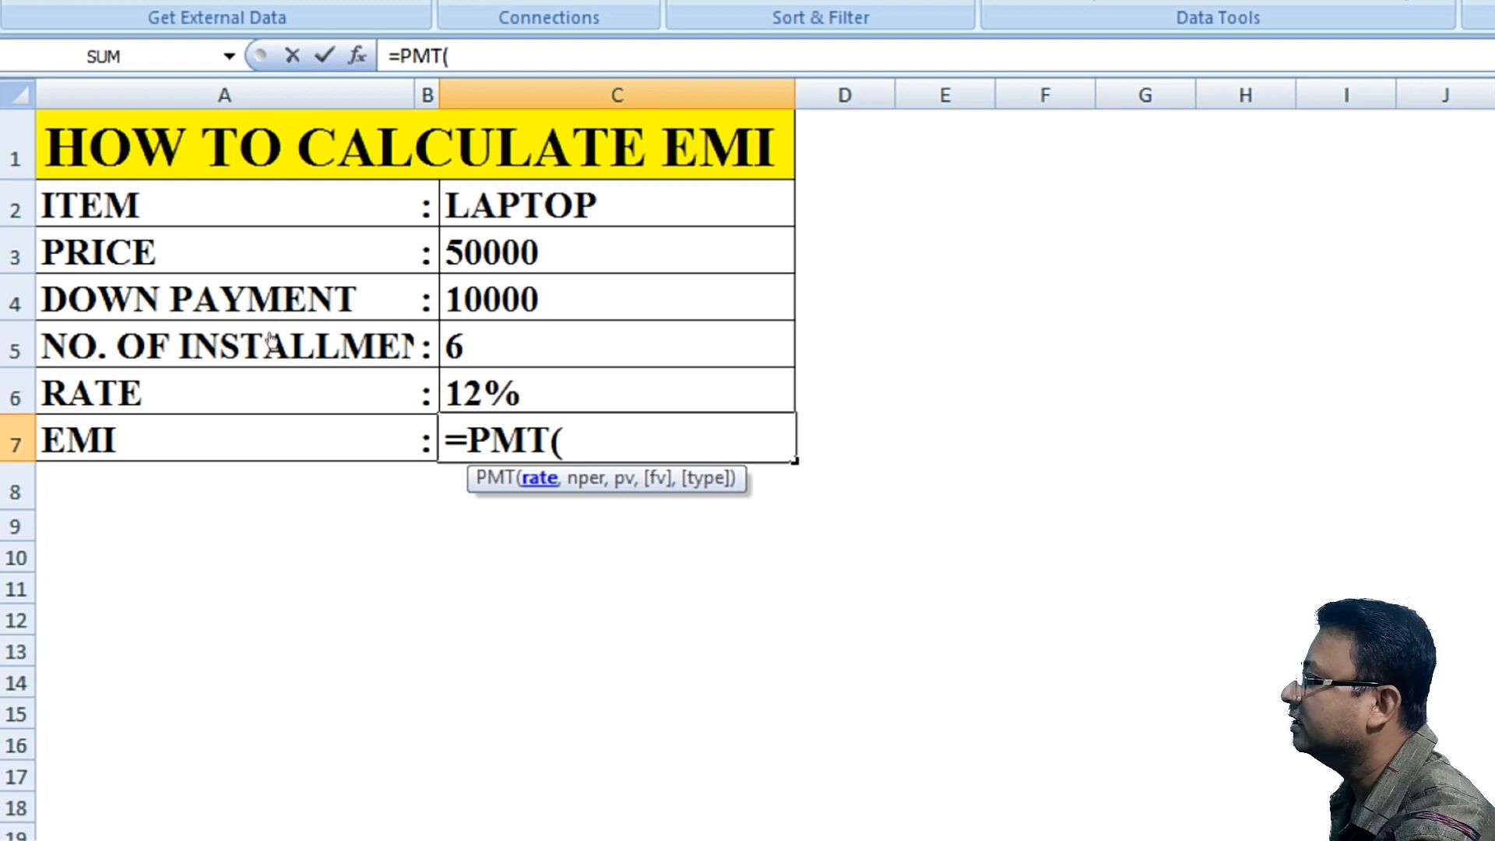
pyautogui.press('Up')
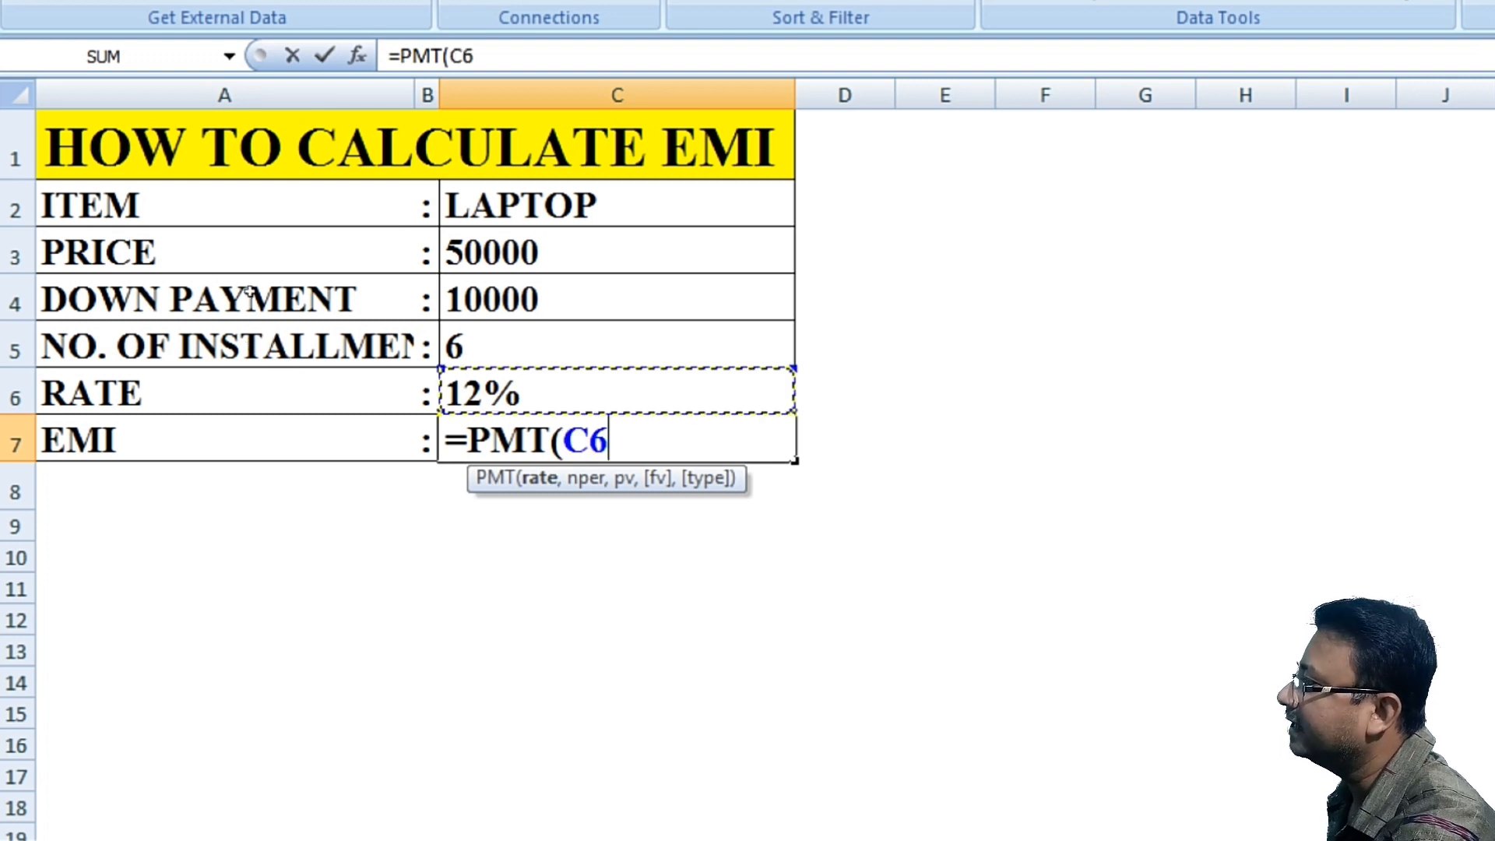
pyautogui.write(',')
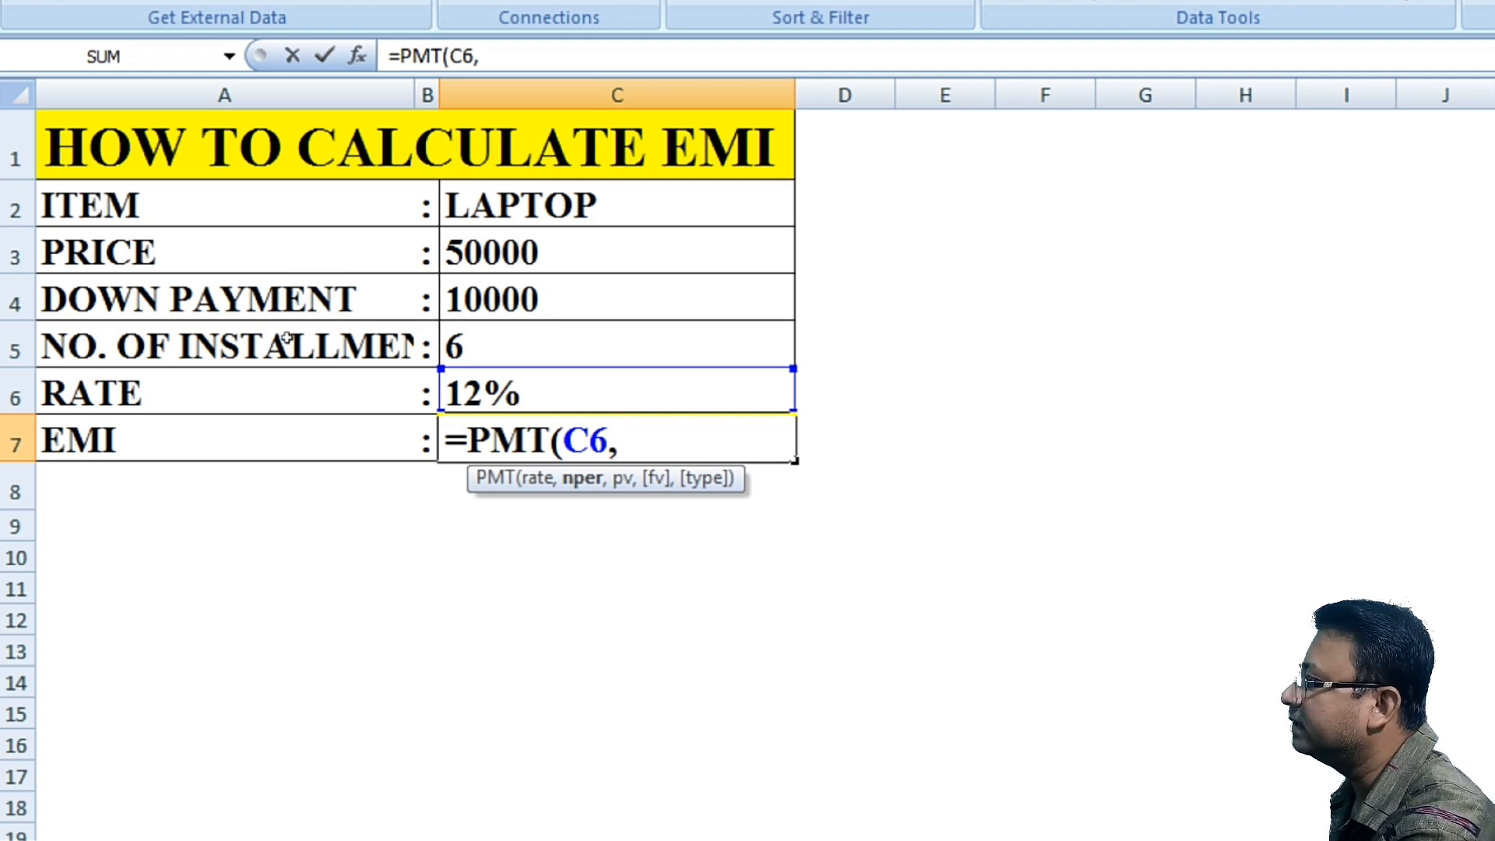
# Step: Add the installments cell C5 as the second argument and begin the third with the price cell C3
pyautogui.press('Up')
pyautogui.press('Up')
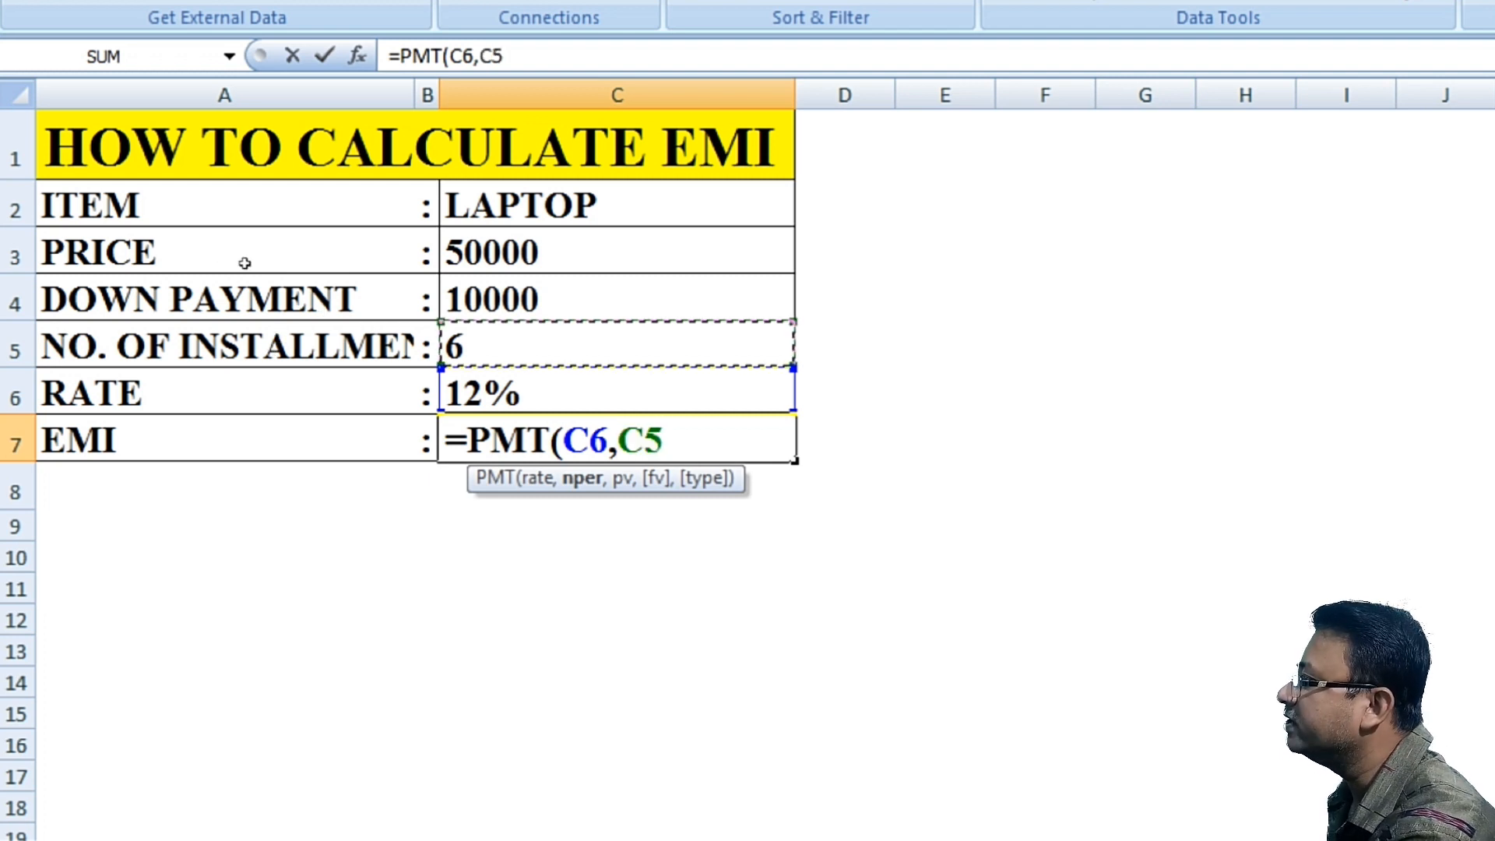
pyautogui.write(',')
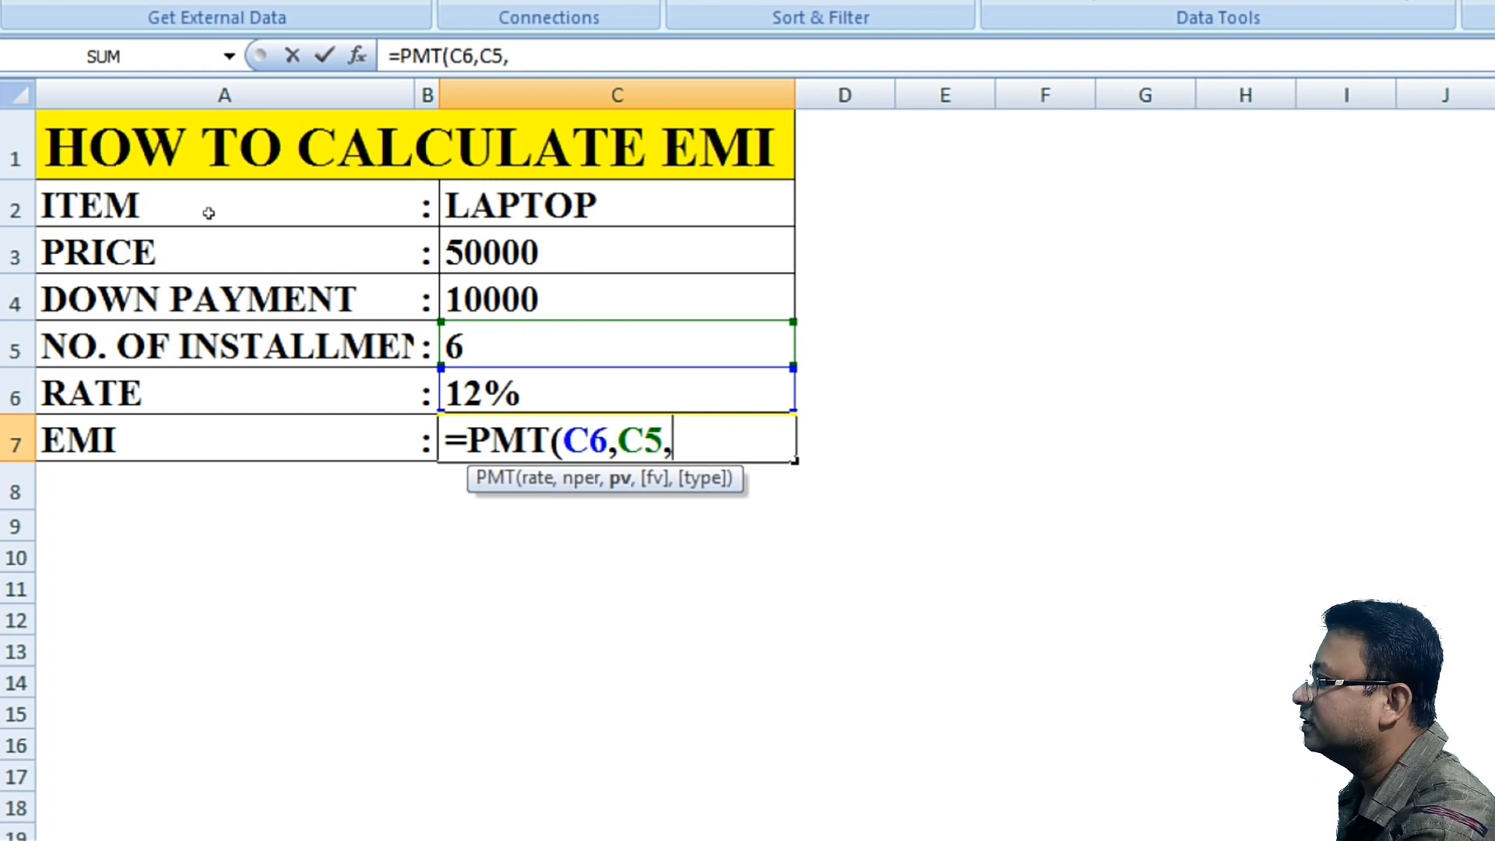
pyautogui.press('Up')
pyautogui.press('Up')
pyautogui.press('Up')
pyautogui.press('Up')
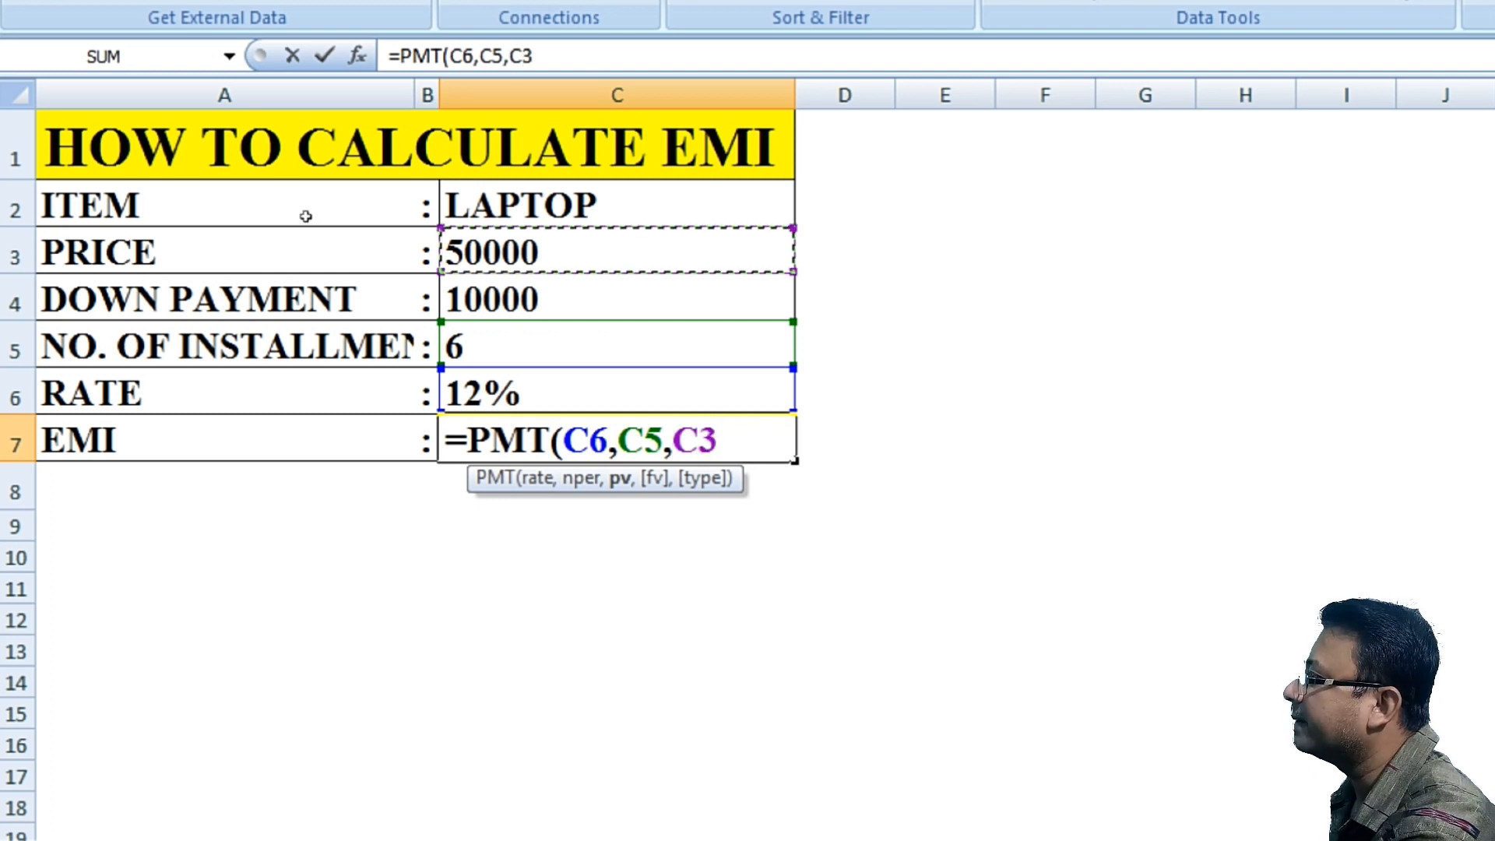
# Step: Subtract the down payment C4 from the price C3 as the third argument, close the PMT formula and enter it
pyautogui.write('-')
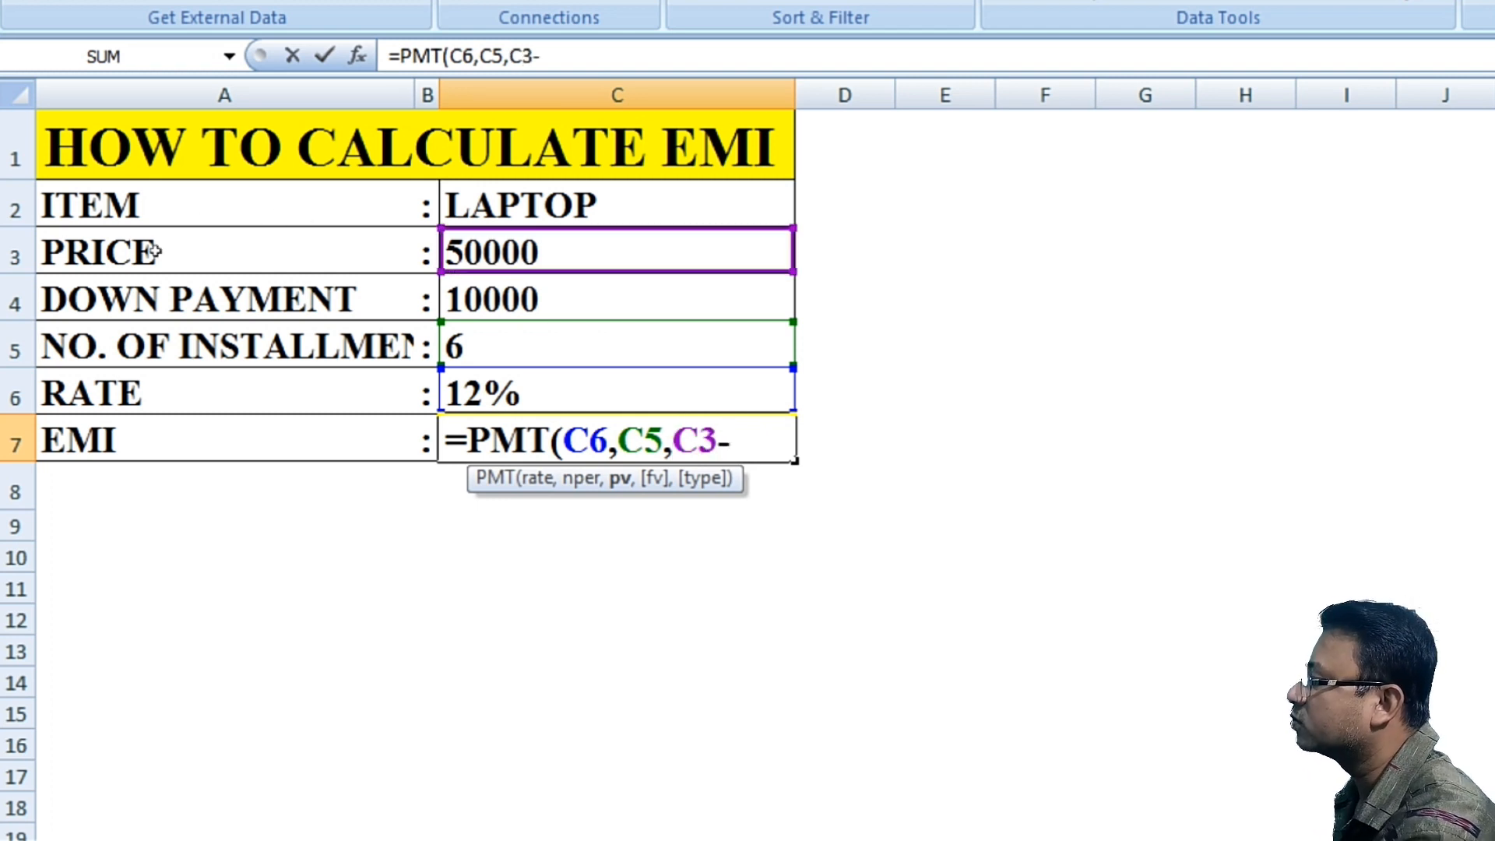
pyautogui.press('Up')
pyautogui.press('Up')
pyautogui.press('Up')
pyautogui.press('Left')
pyautogui.press('Left')
pyautogui.press('Right')
pyautogui.press('Right')
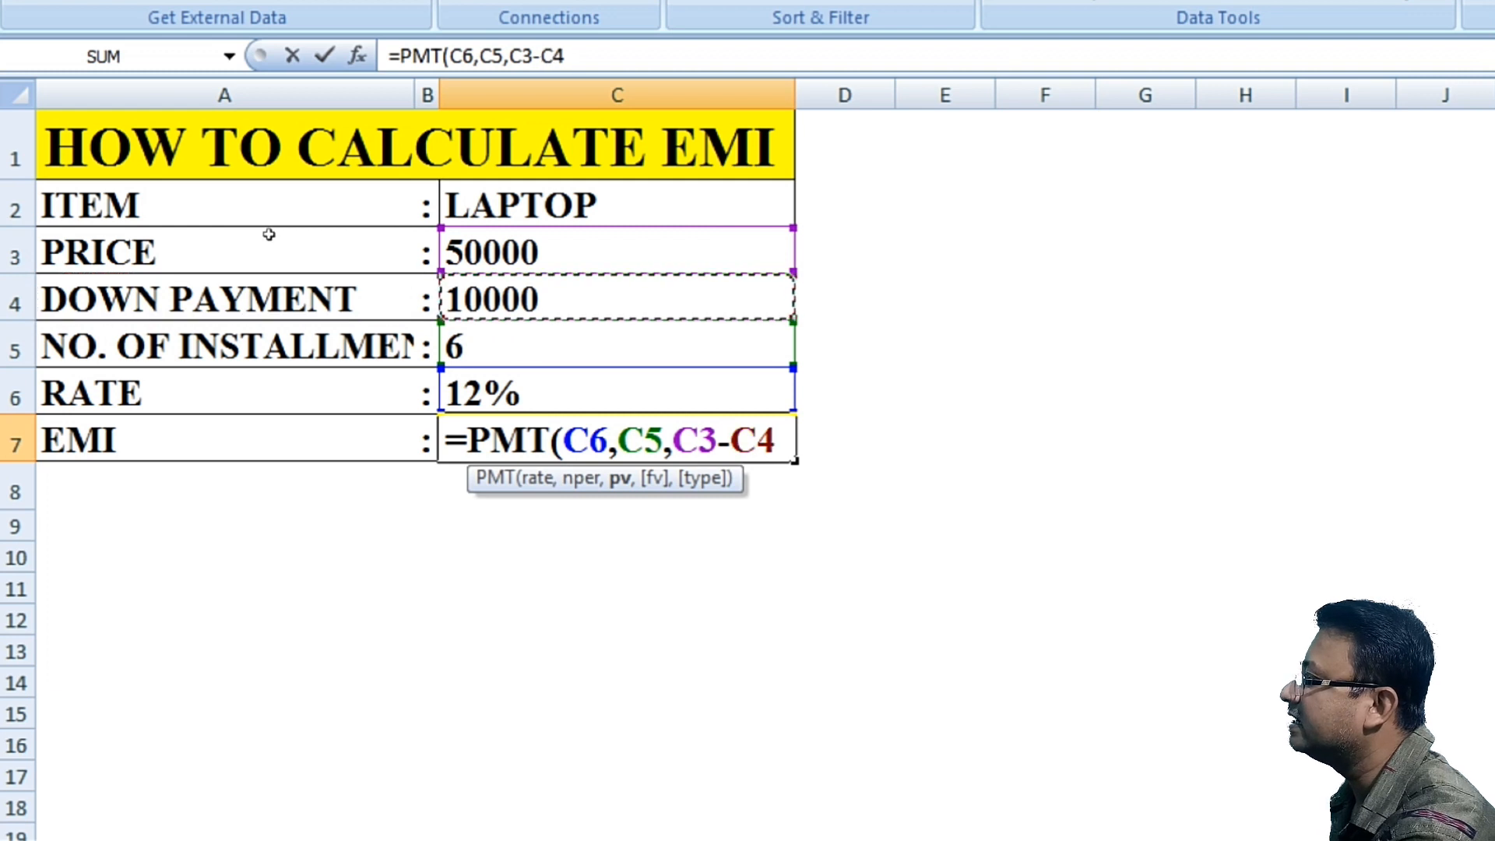
pyautogui.write(')')
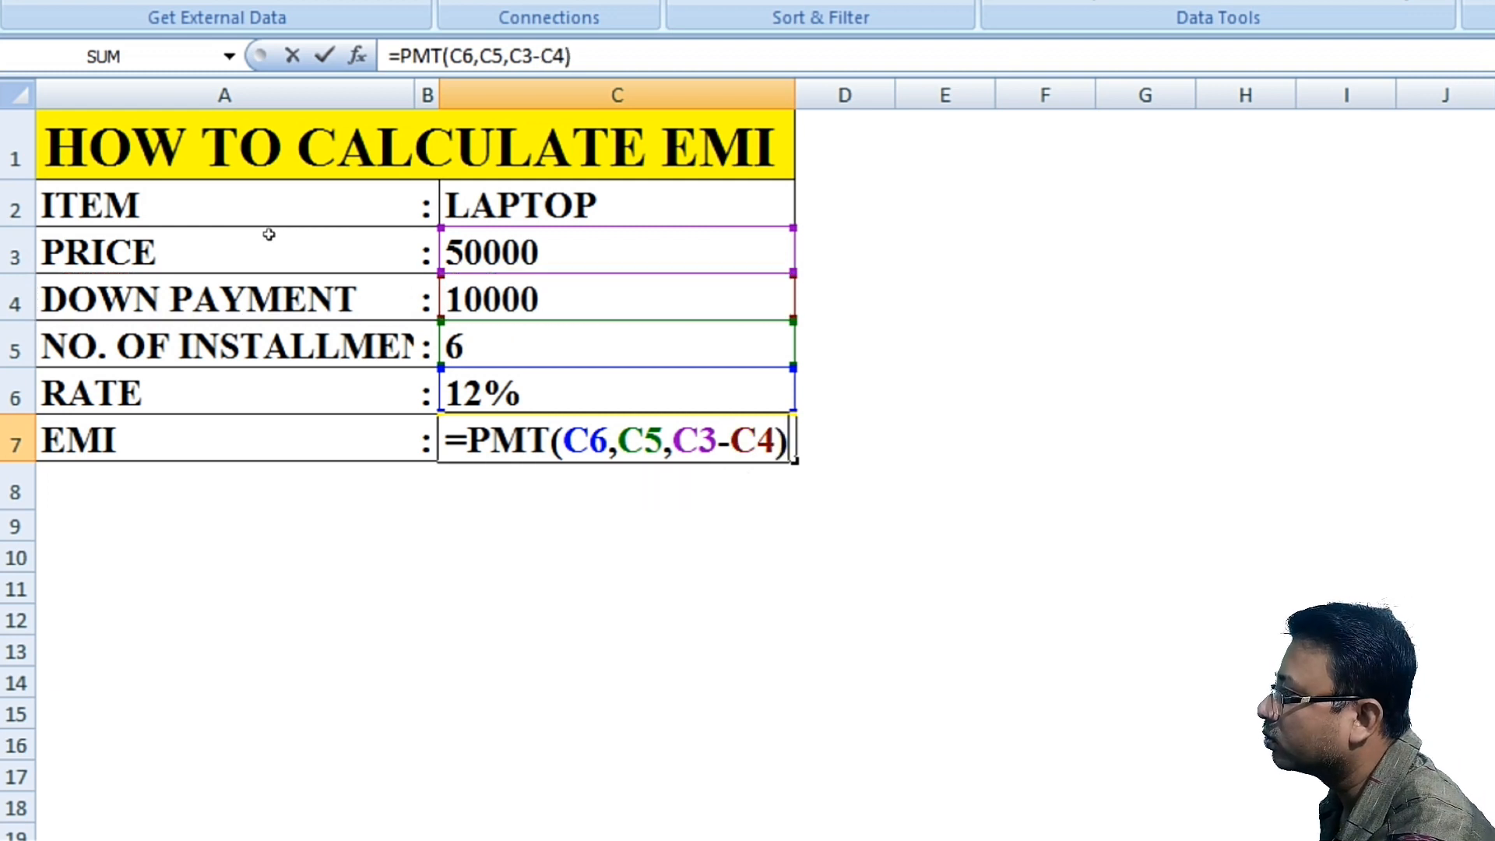
pyautogui.press('Return')
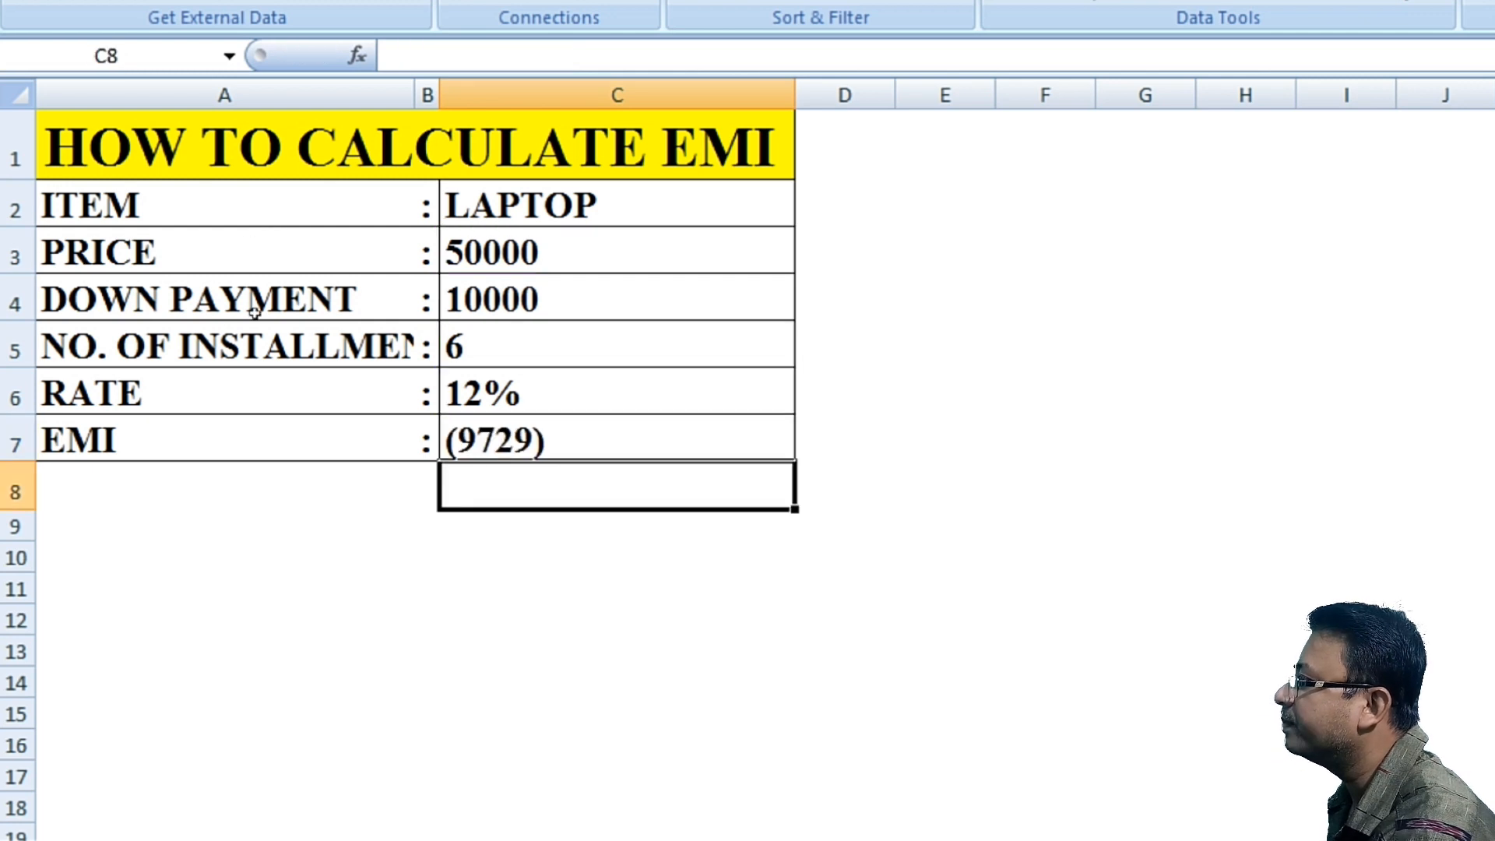
# Step: Review the formula and input cells, then set the number of installments in C5 to 5
pyautogui.press('Up')
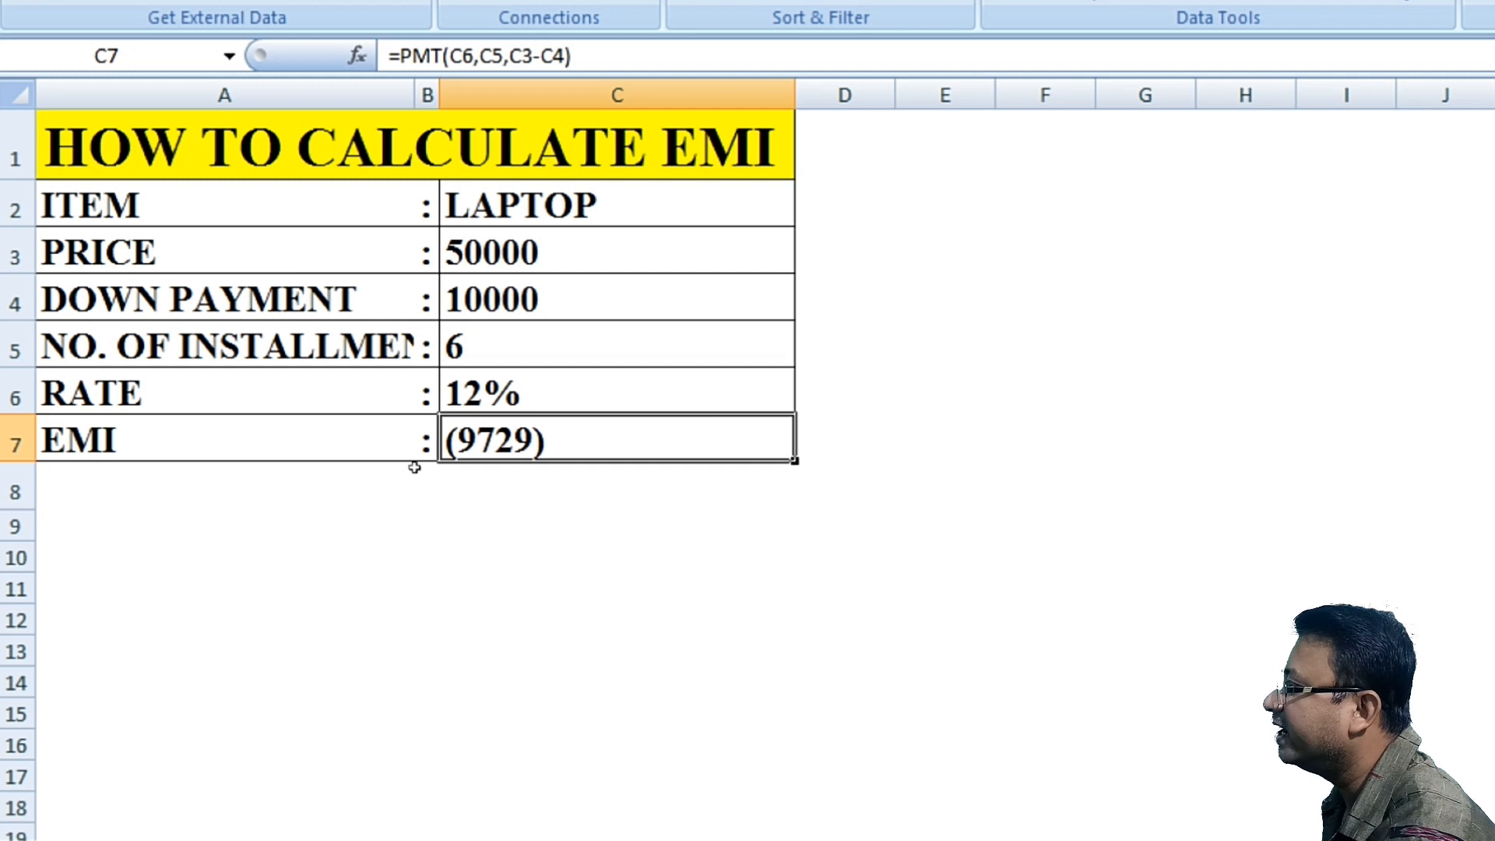
pyautogui.press('Up')
pyautogui.press('Up')
pyautogui.press('Up')
pyautogui.press('Up')
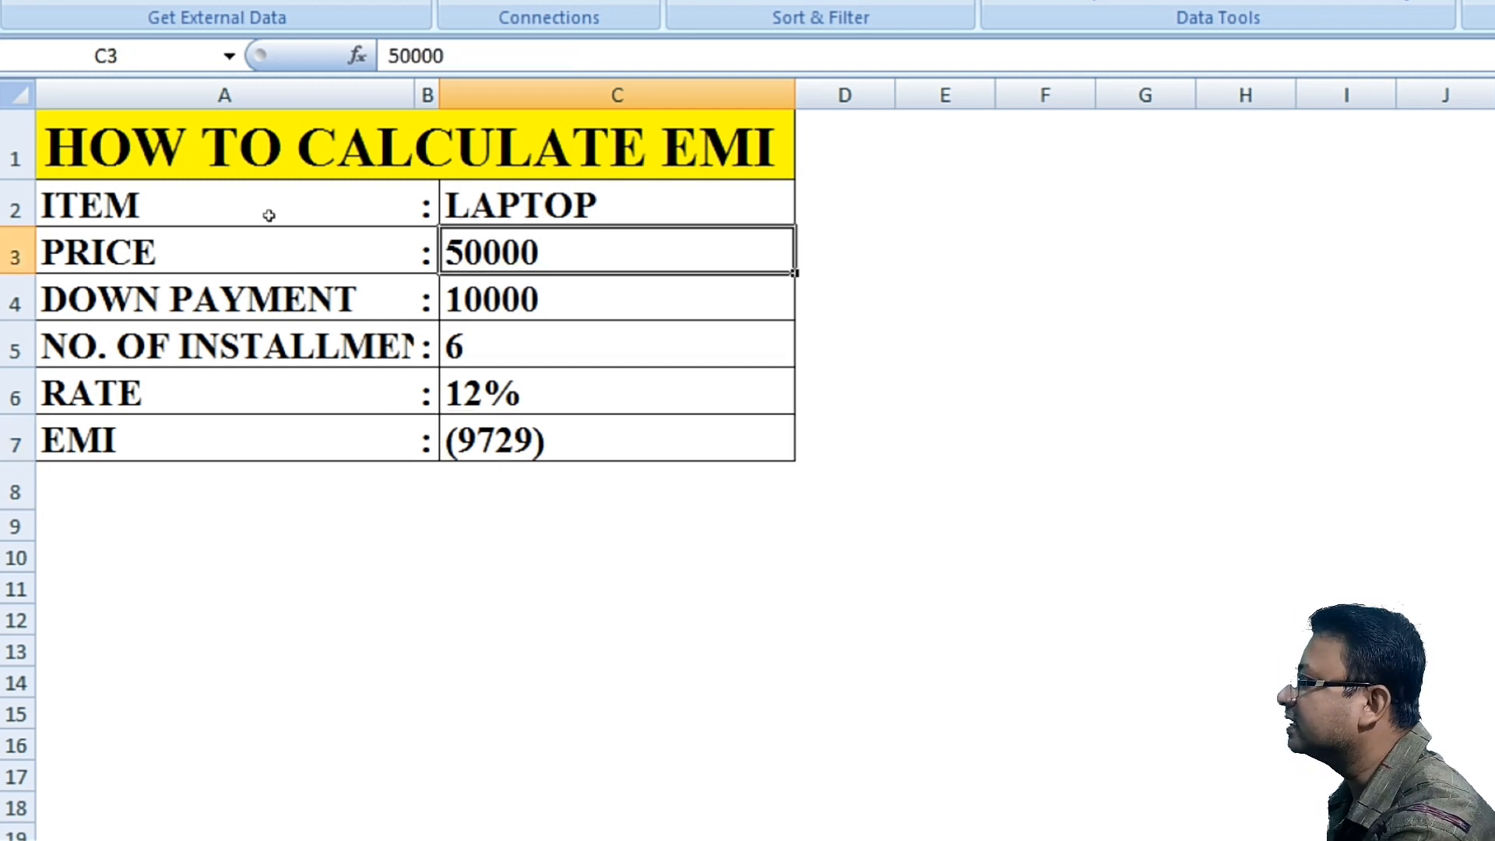
pyautogui.press('Down')
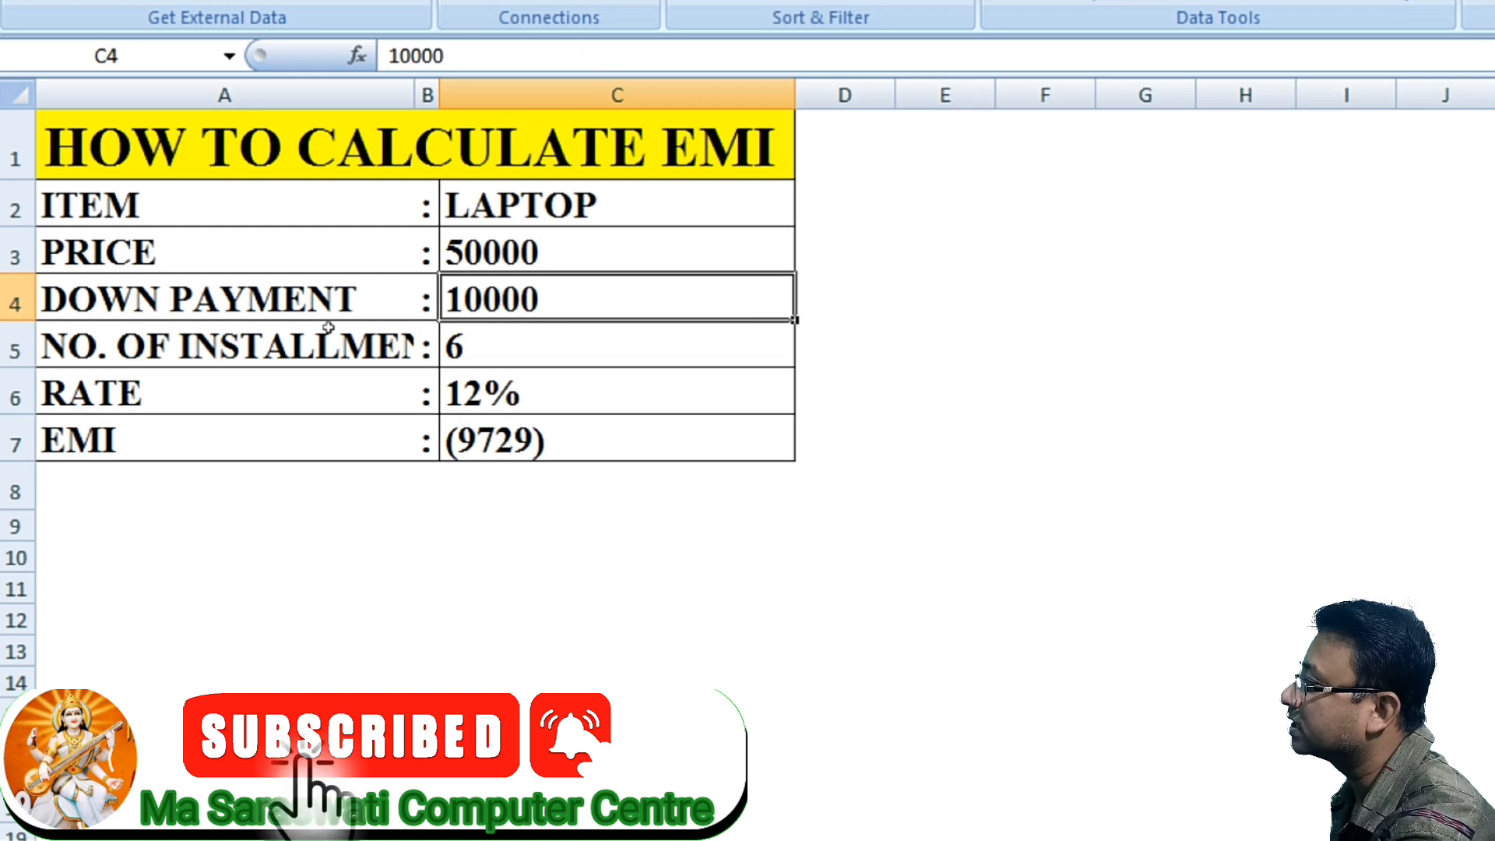
pyautogui.press('Down')
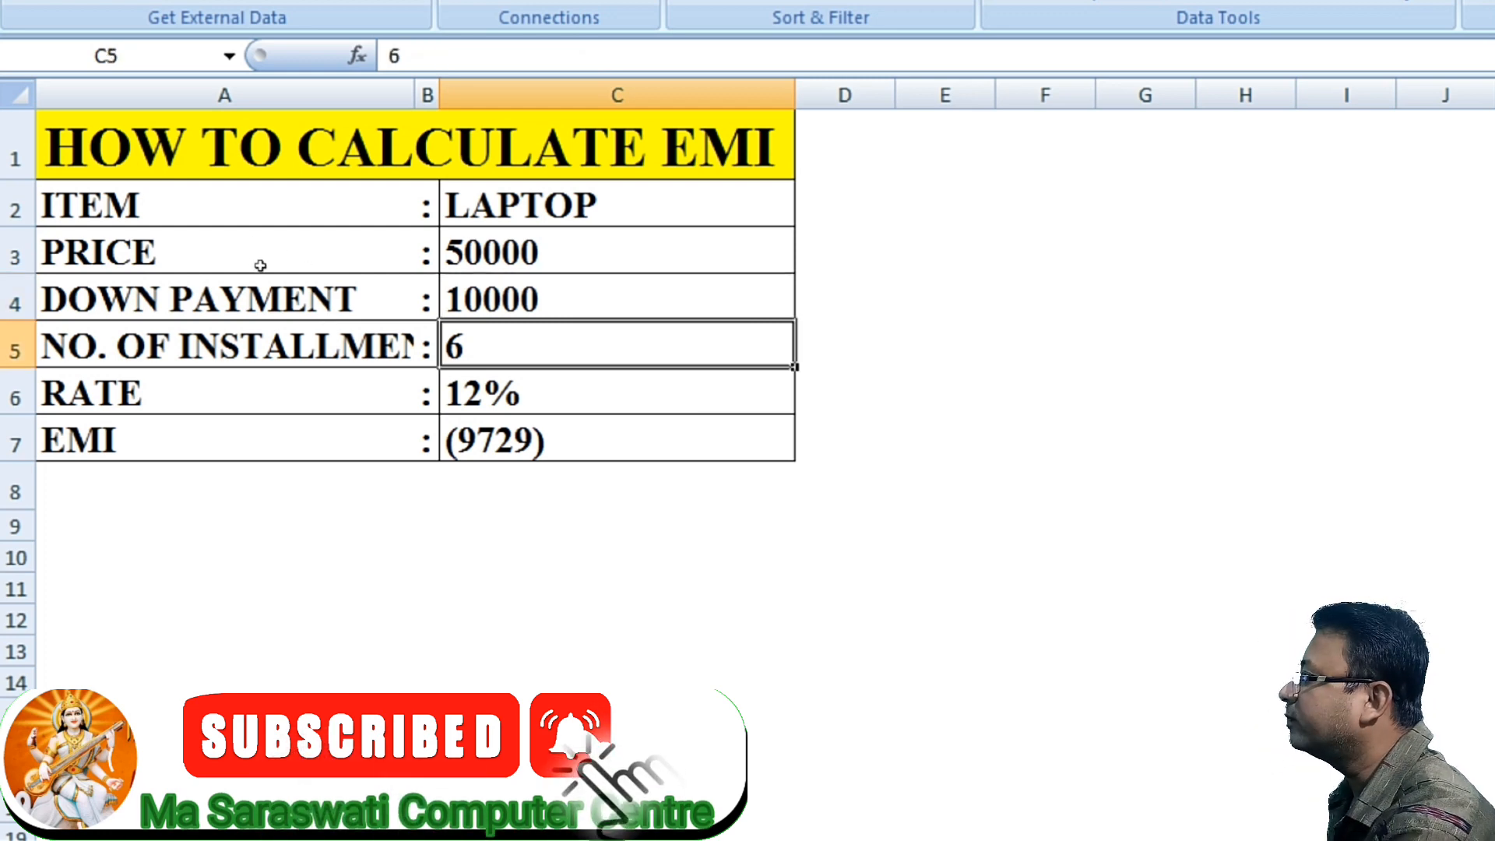
pyautogui.press('Down')
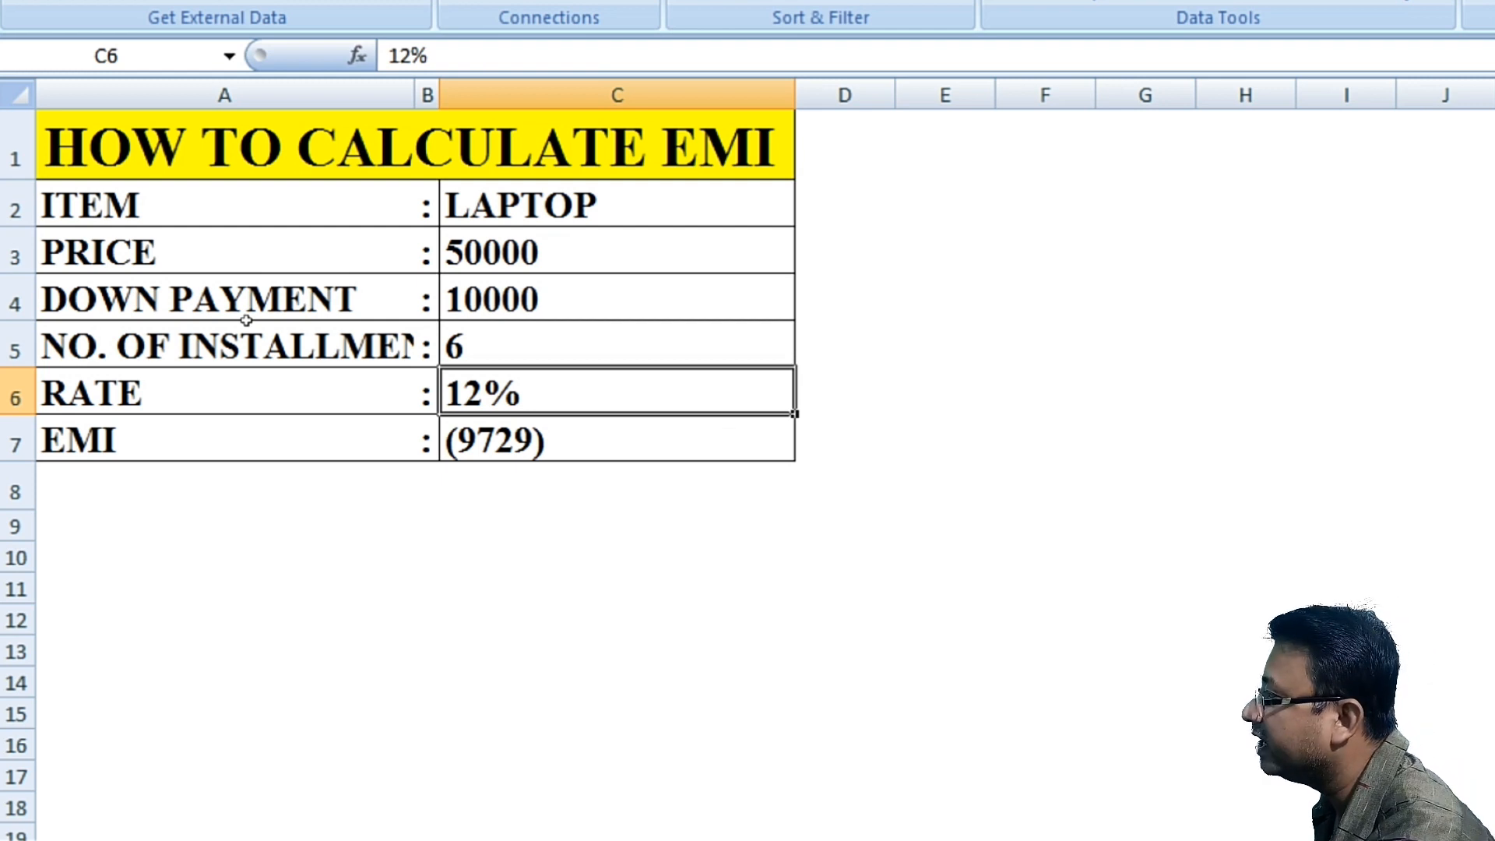
pyautogui.press('Up')
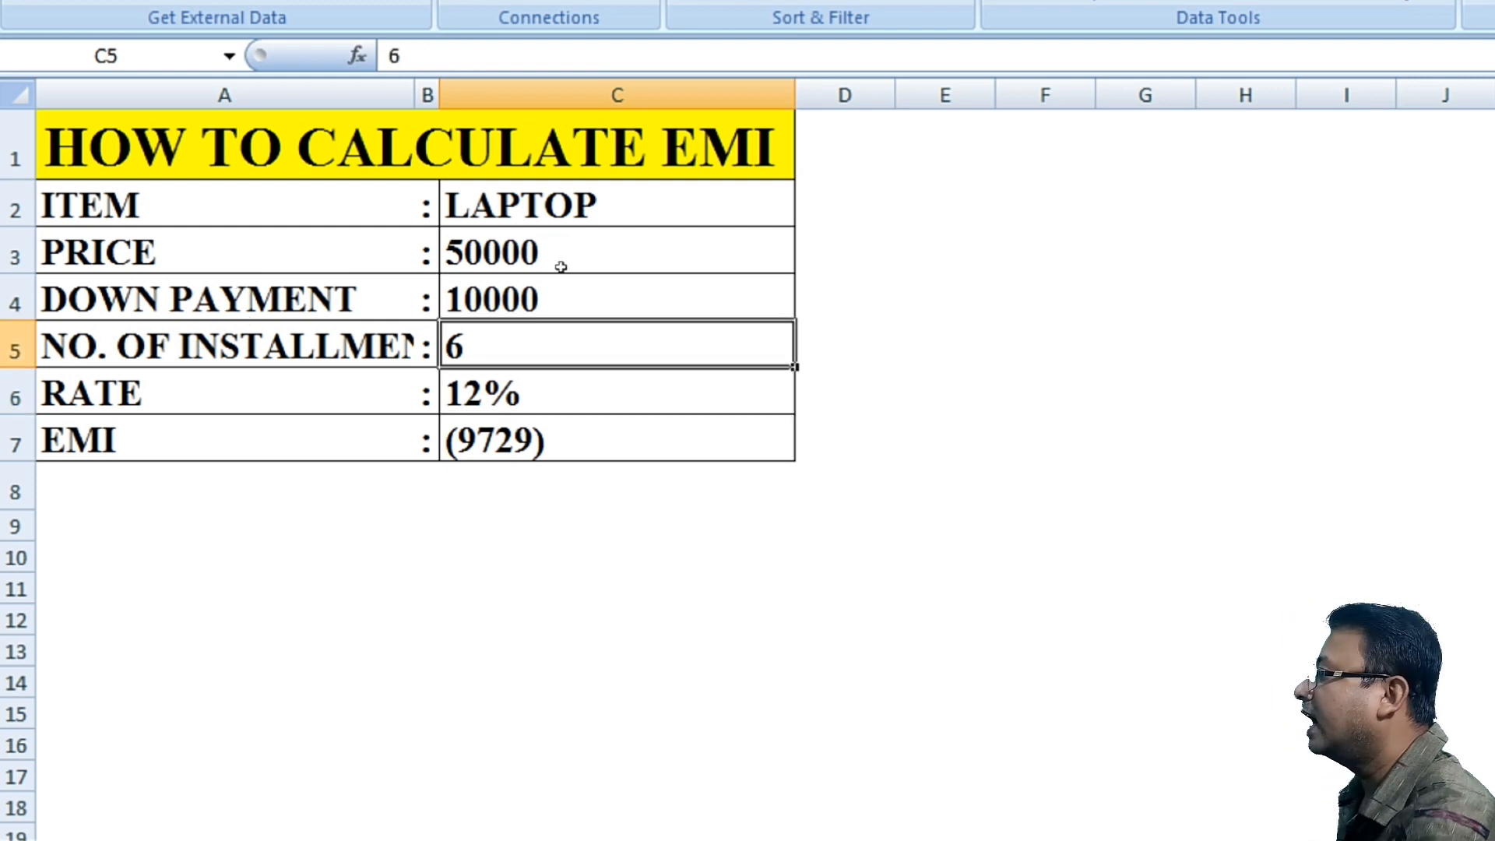
pyautogui.write('5')
pyautogui.press('Return')
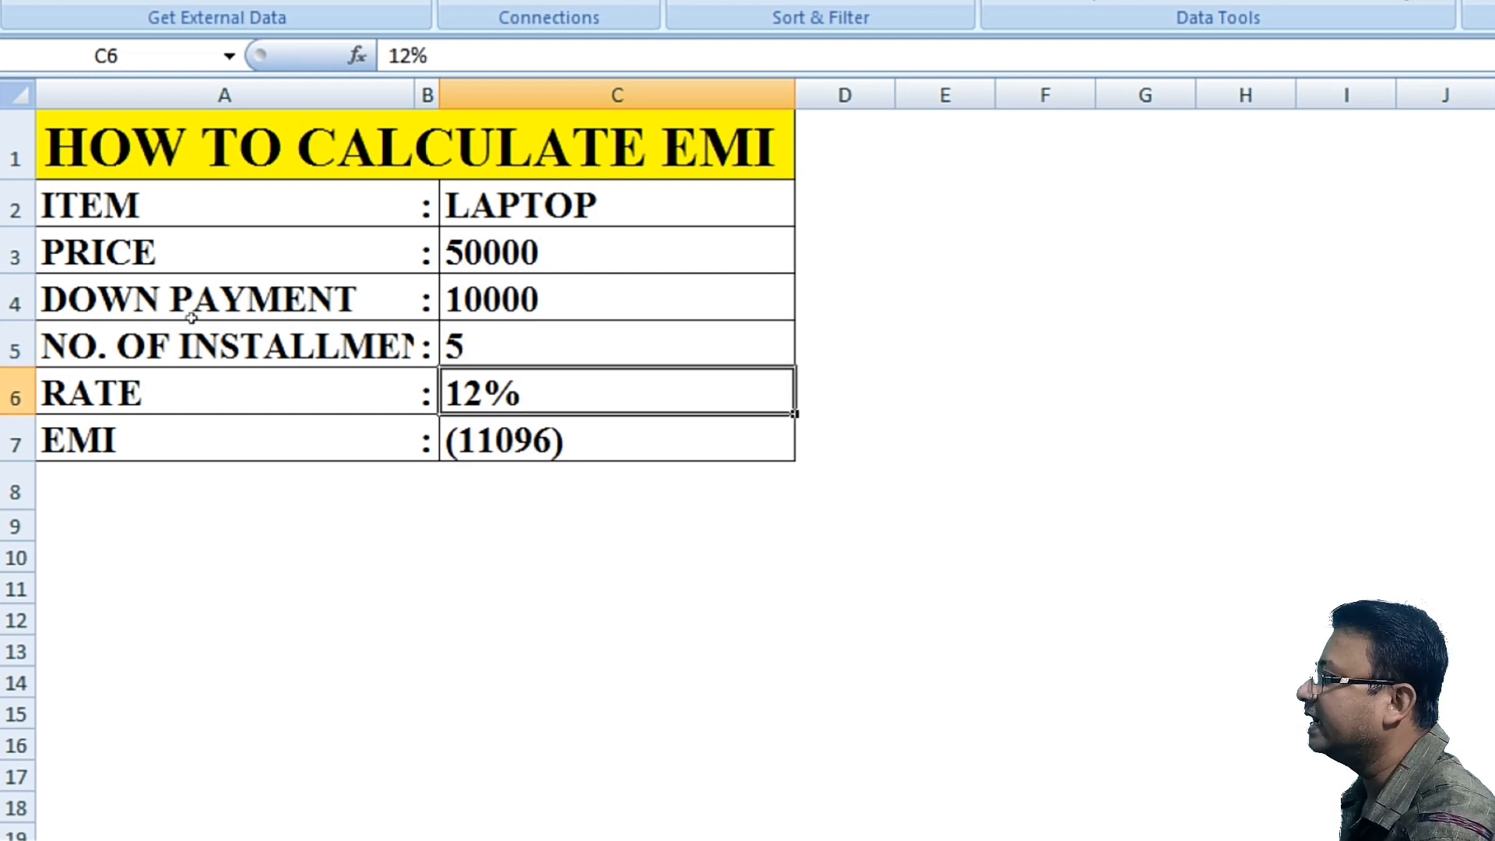
# Step: Change the number of installments in C5 to 7
pyautogui.press('Up')
pyautogui.press('Down')
pyautogui.press('Down')
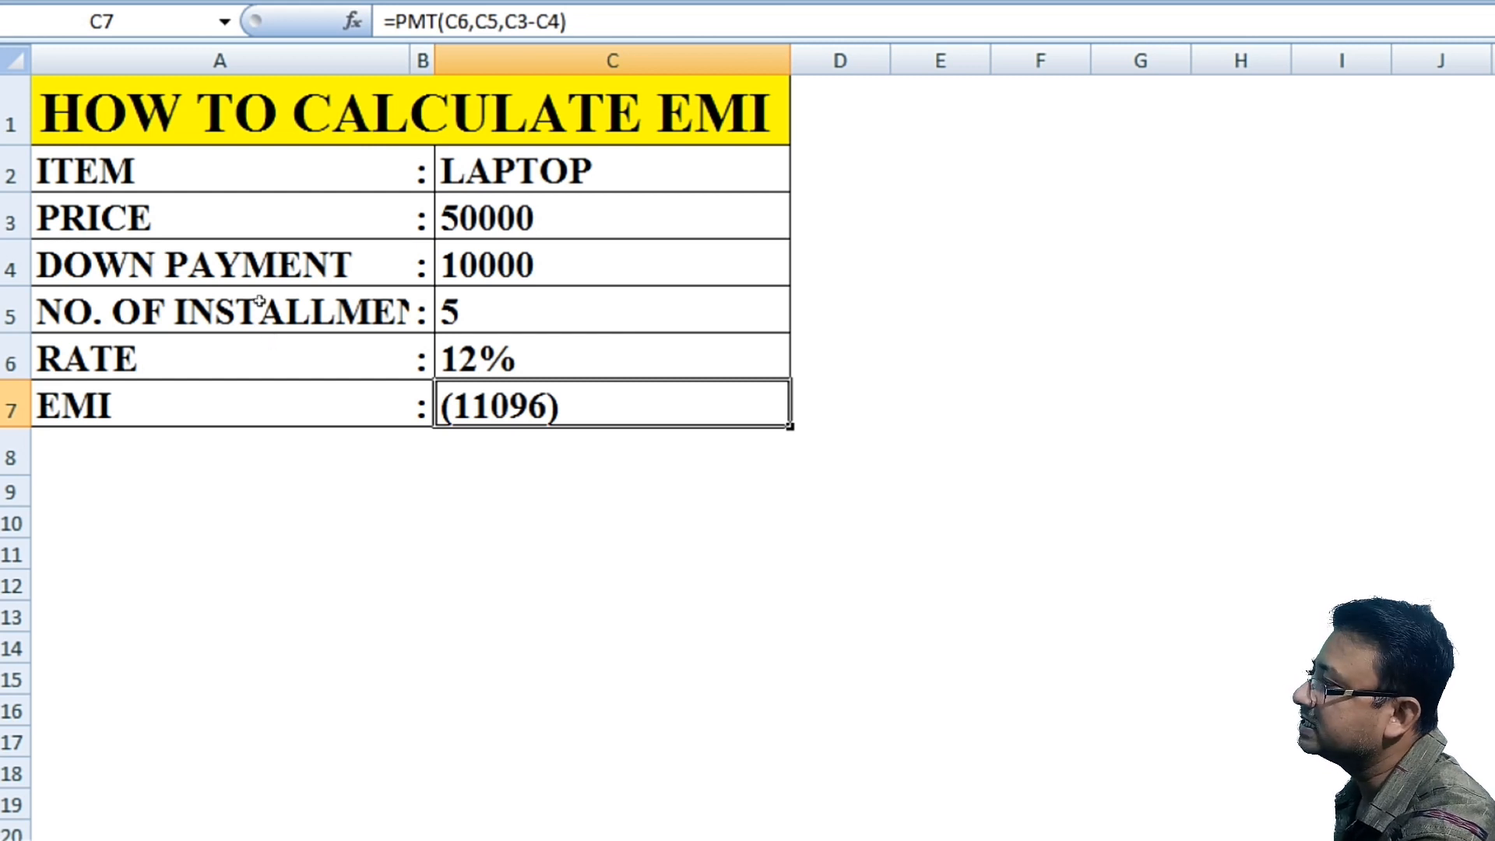
pyautogui.press('Up')
pyautogui.press('Up')
pyautogui.write('7')
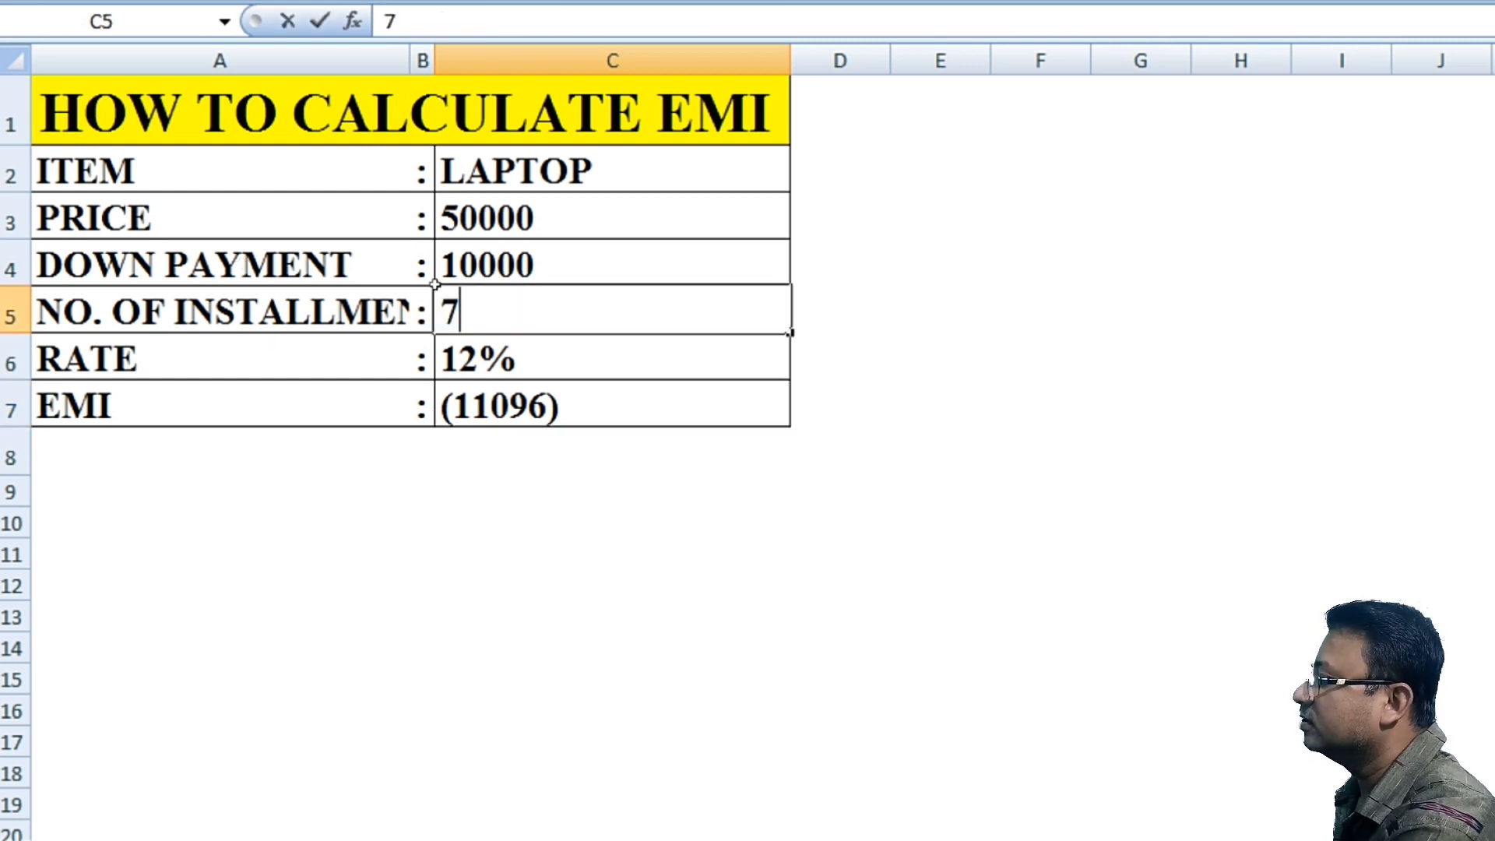
pyautogui.press('Return')
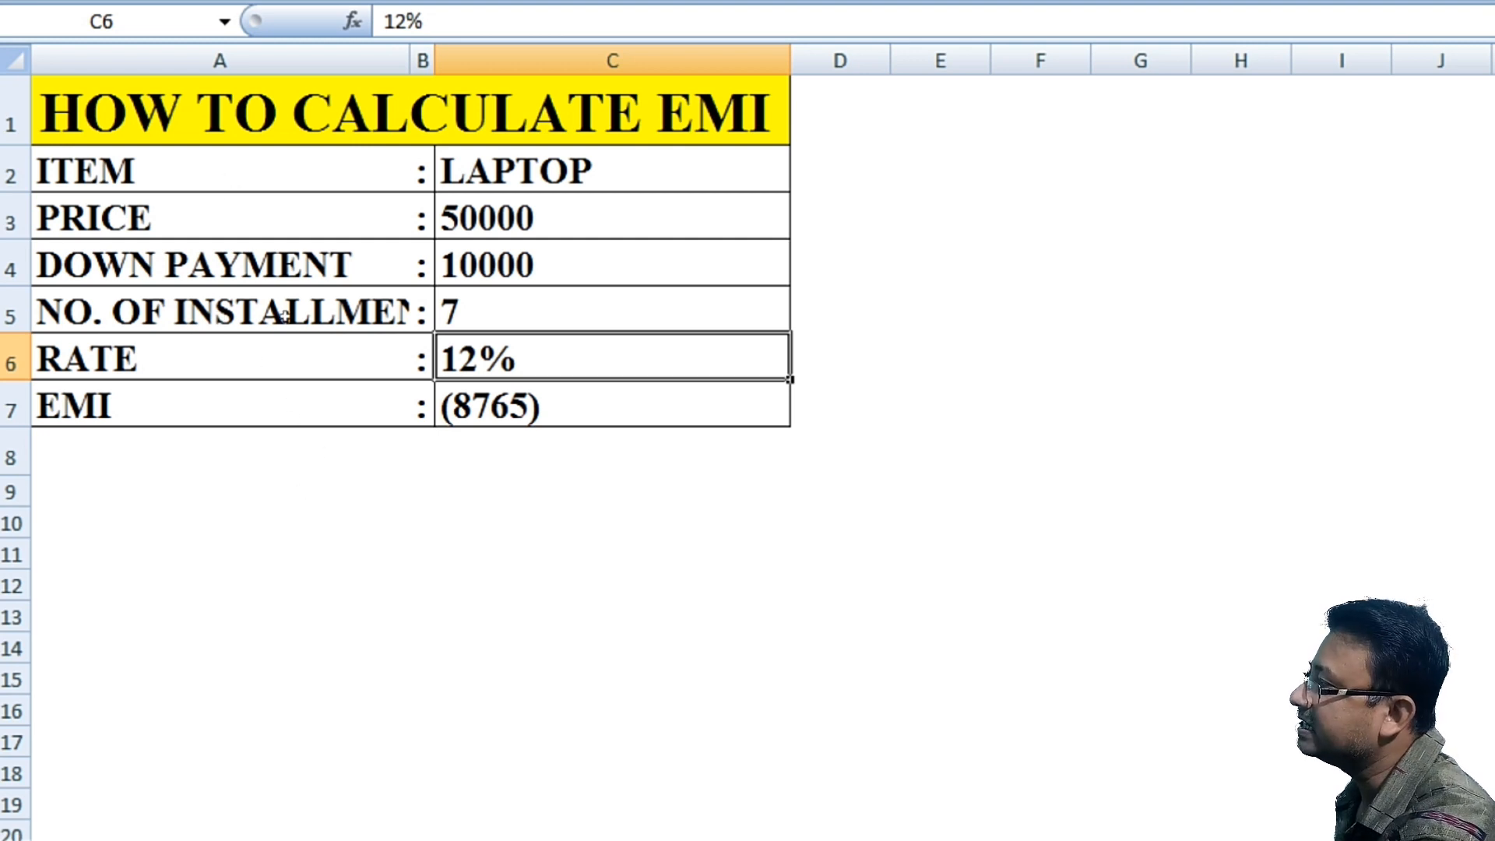
# Step: Enter 5000 in cell D7 beside the EMI as the target monthly amount
pyautogui.click(840, 405)
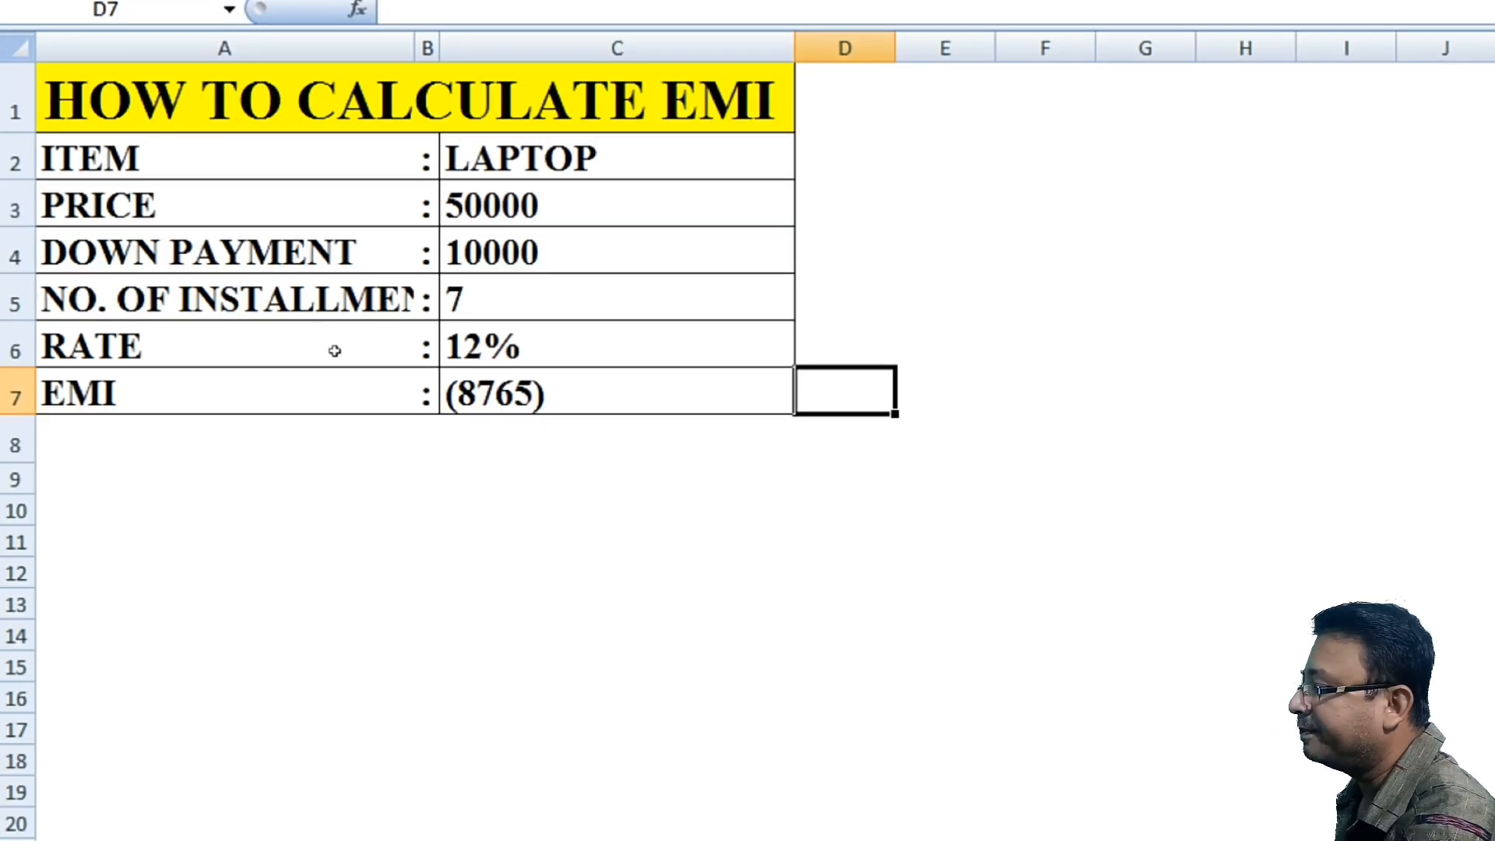
pyautogui.write('5000')
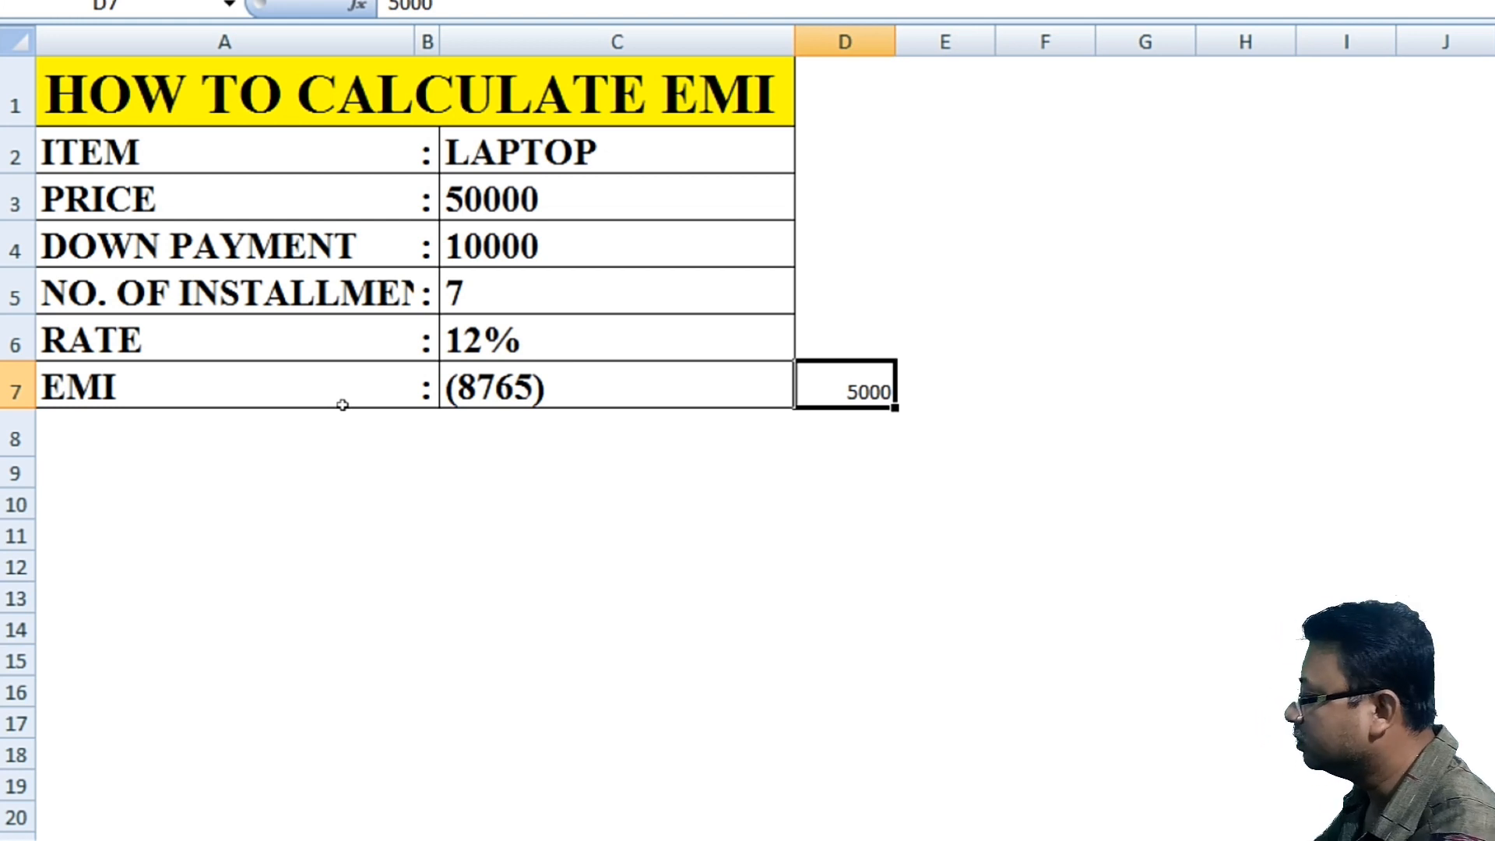
pyautogui.moveTo(757, 536); pyautogui.dragTo(826, 536)
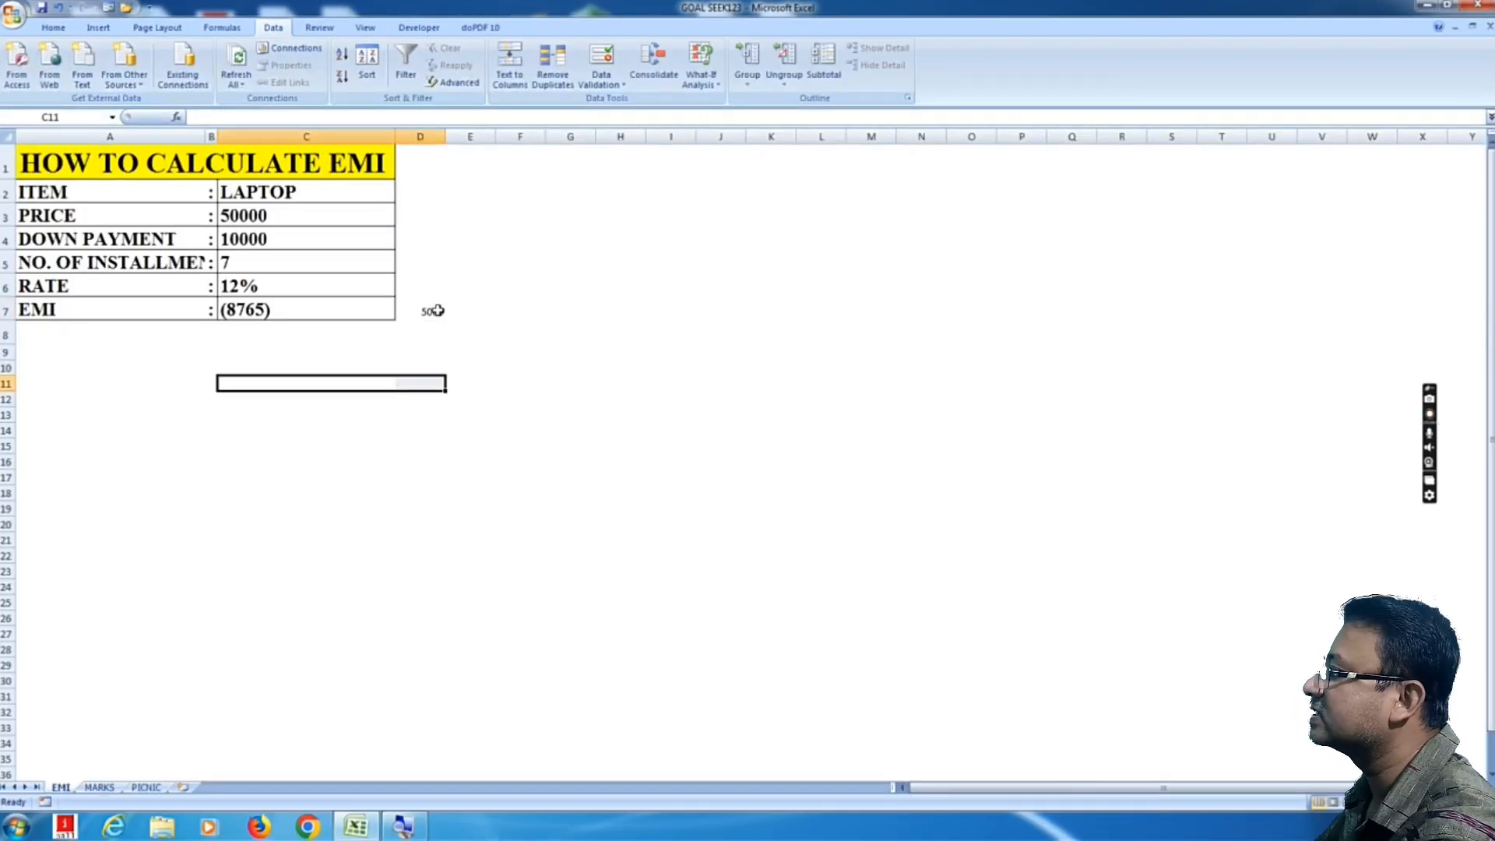
pyautogui.click(437, 310)
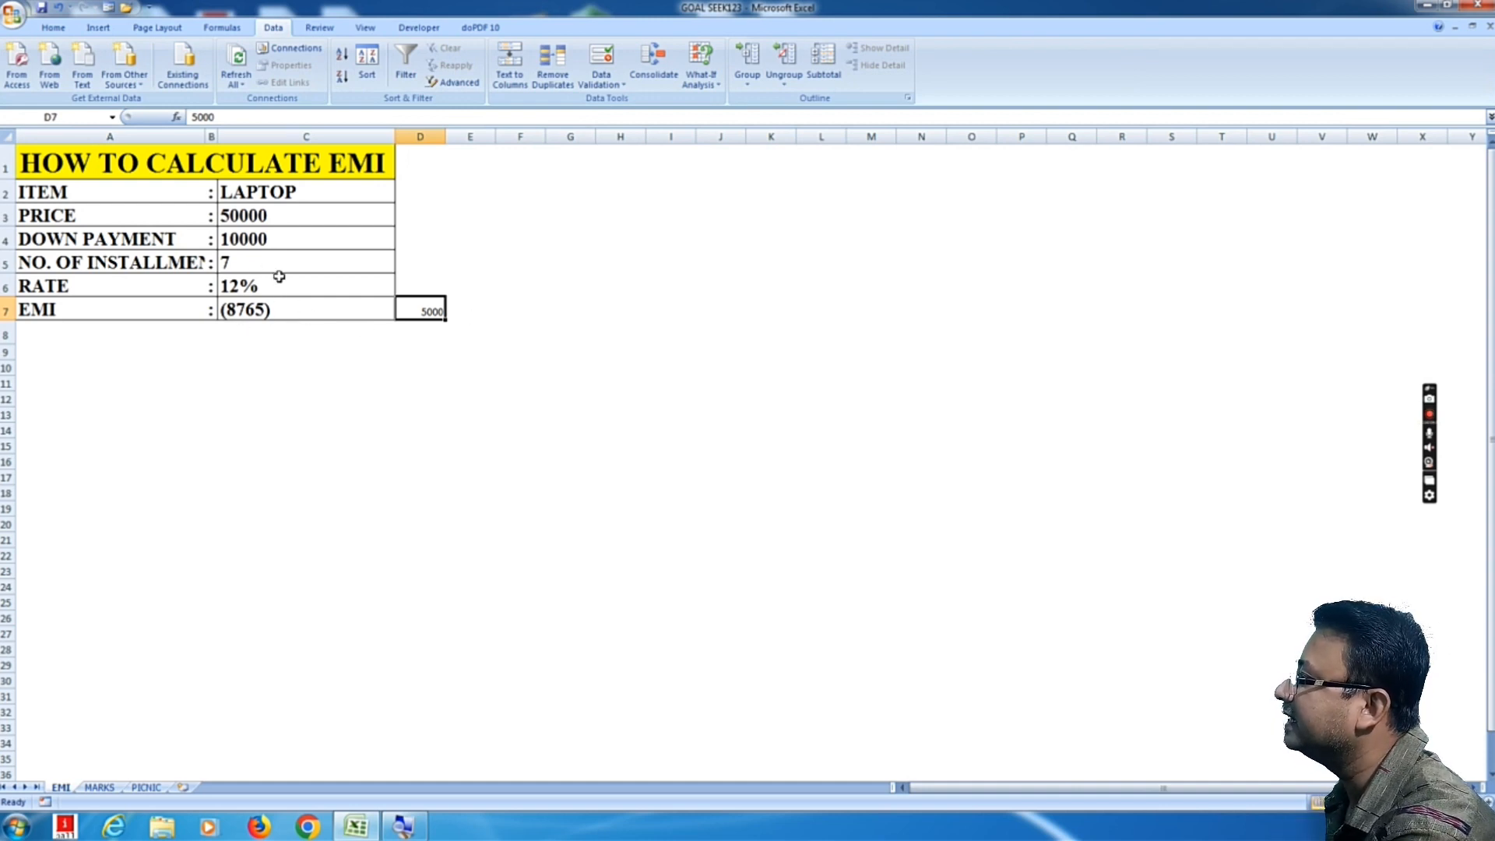
# Step: Run Goal Seek to set the EMI cell C7 to (5000) by changing the down payment cell $C$4
pyautogui.click(225, 238)
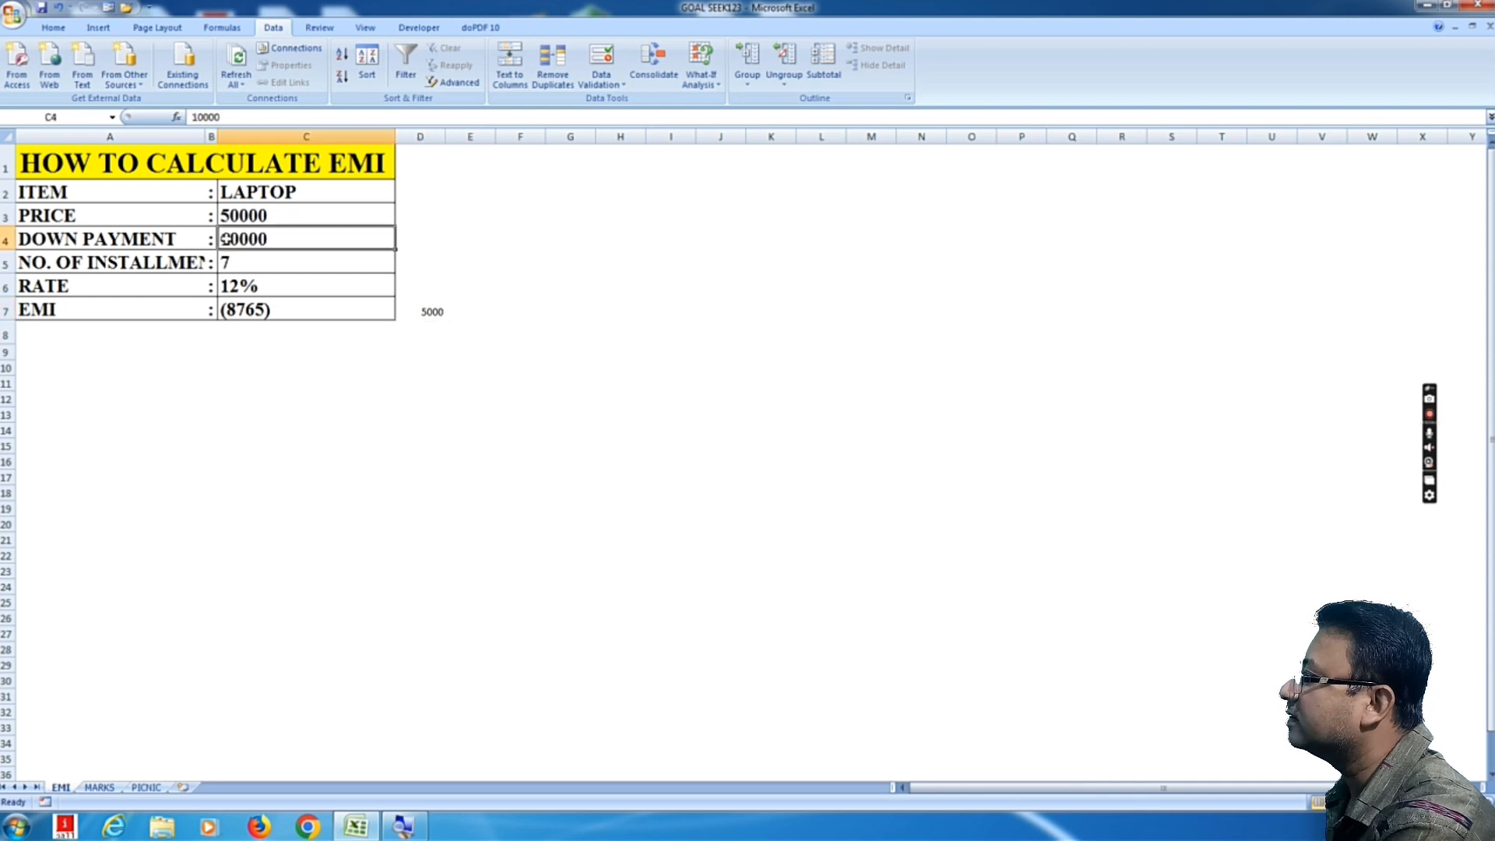
pyautogui.click(255, 265)
pyautogui.click(267, 311)
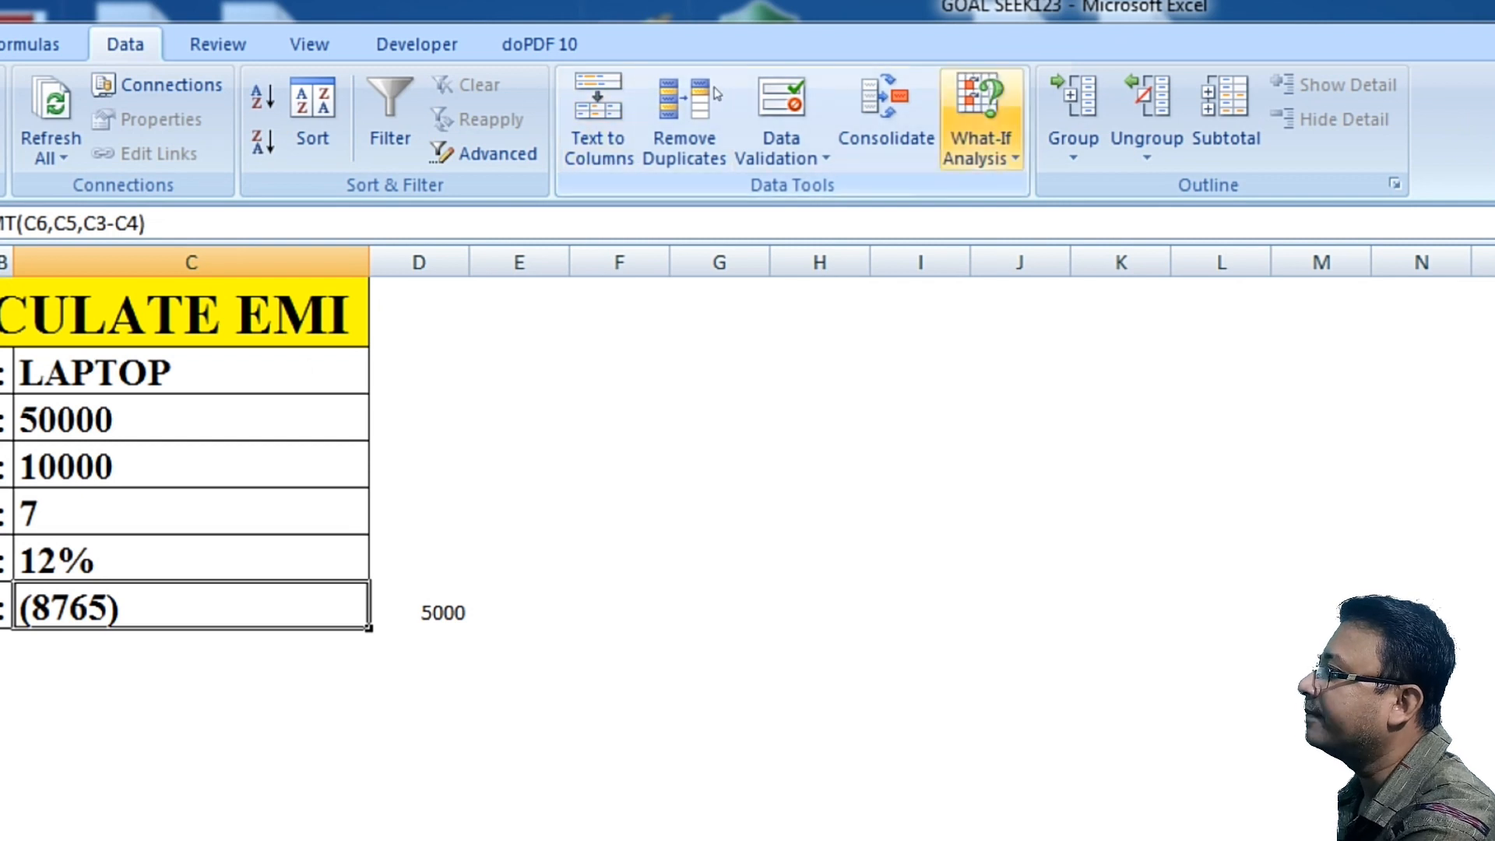
pyautogui.click(979, 125)
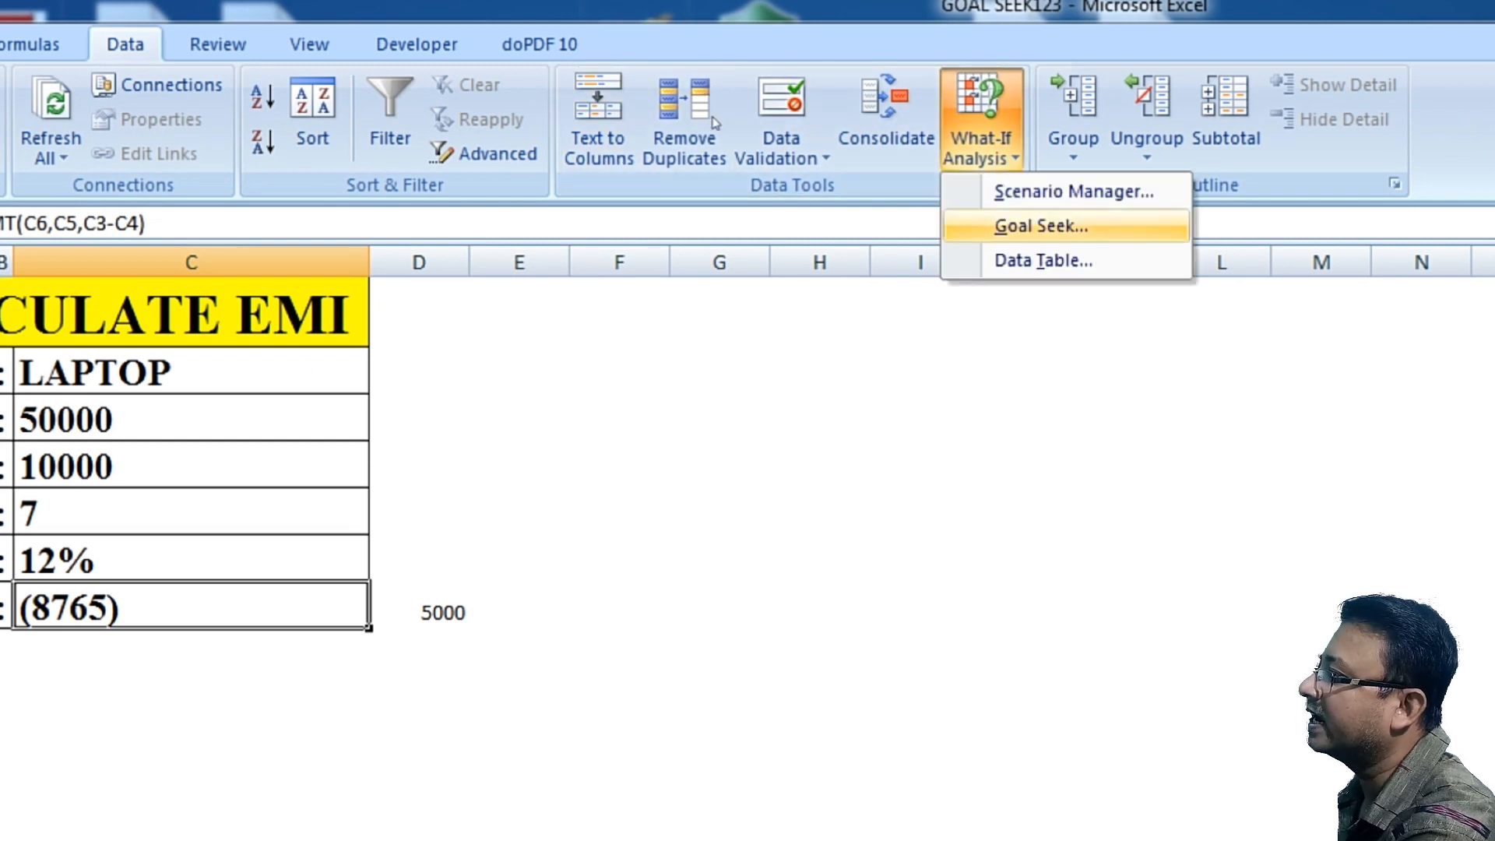
pyautogui.click(1041, 226)
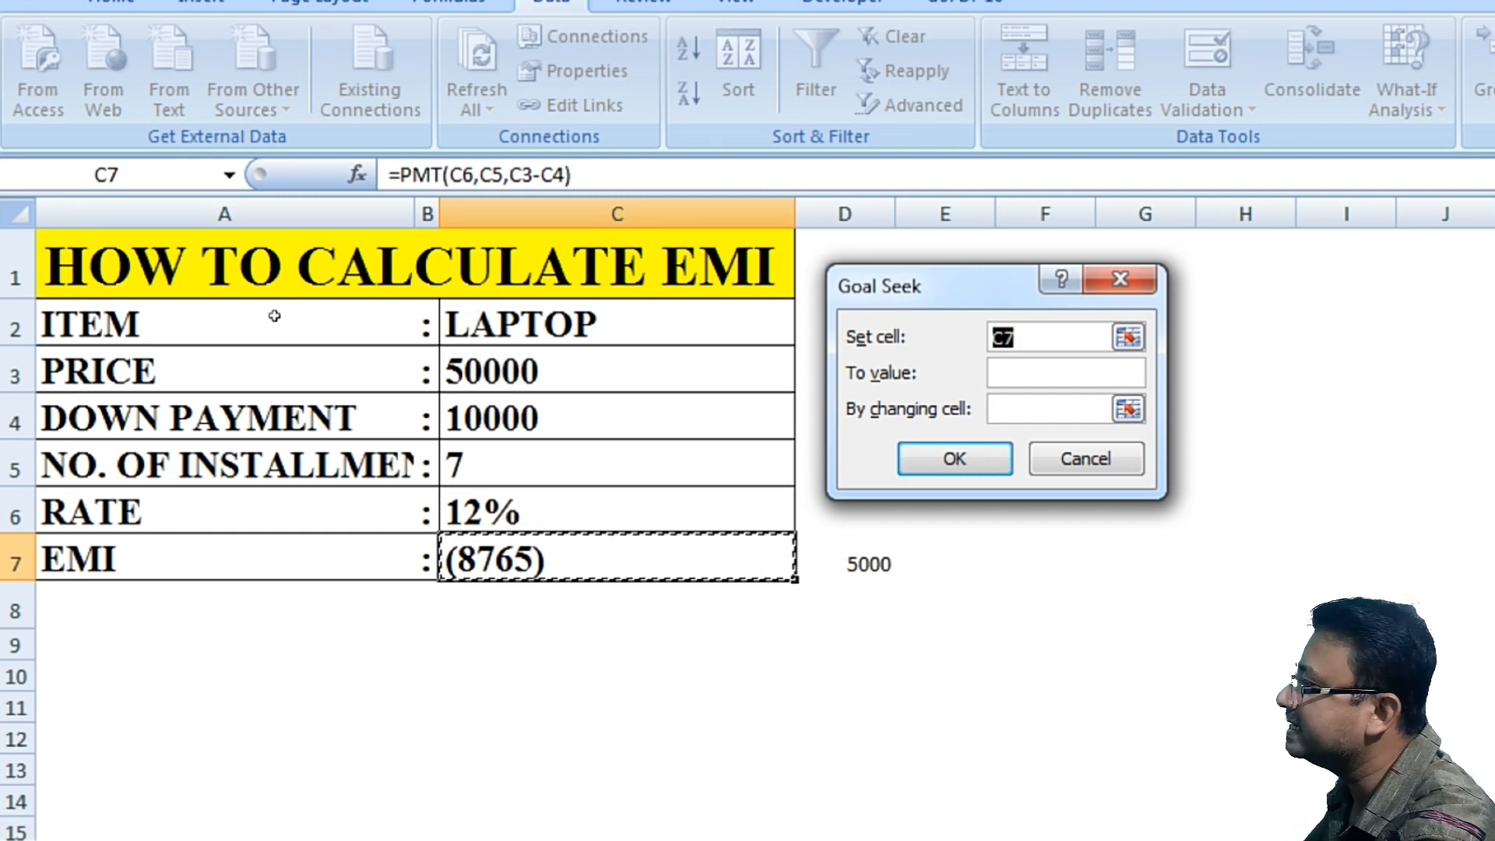
pyautogui.press('Tab')
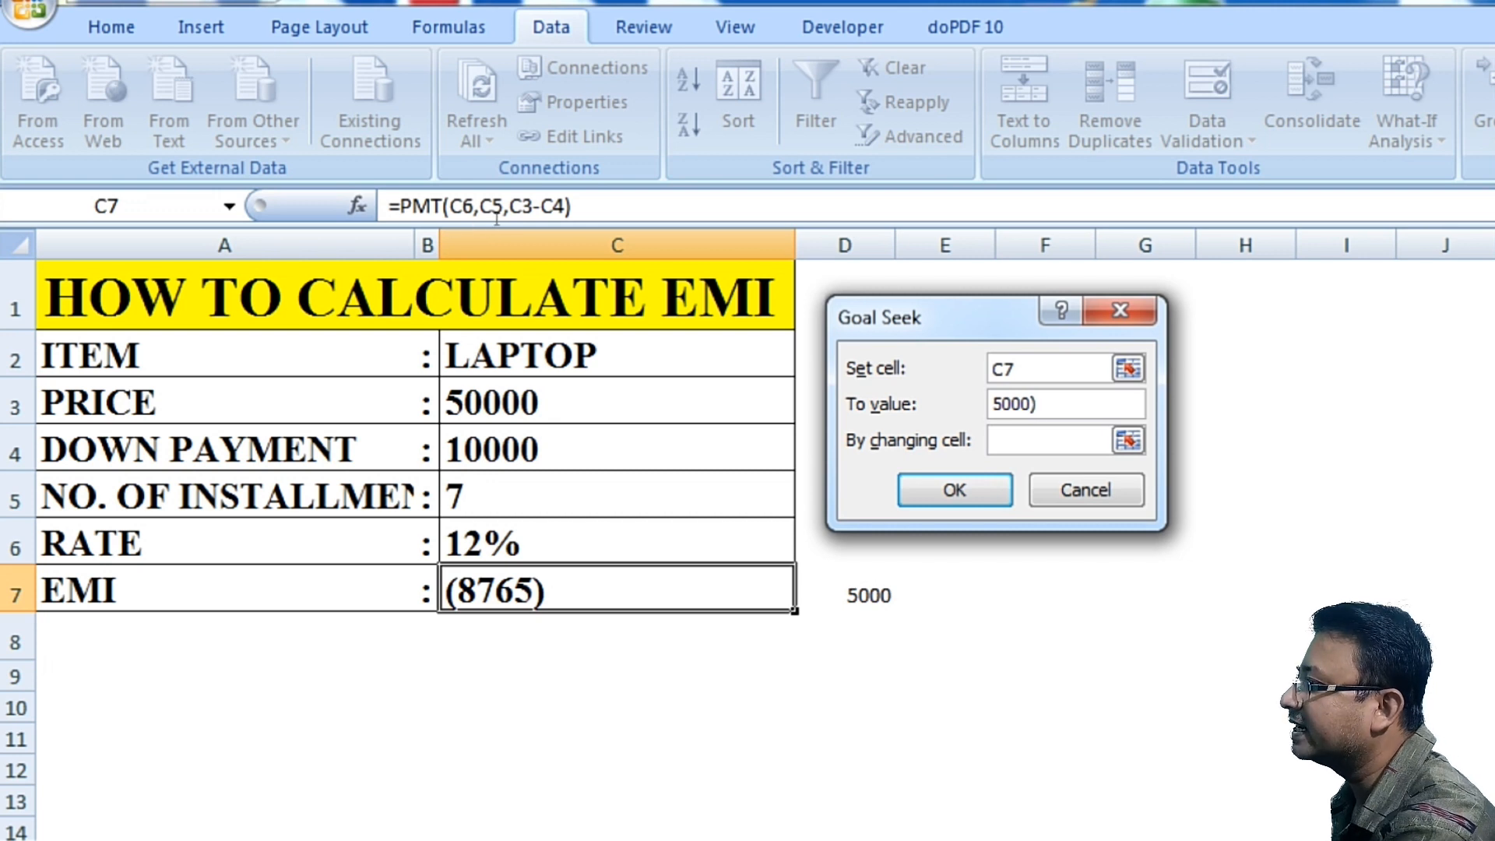
pyautogui.write('(')
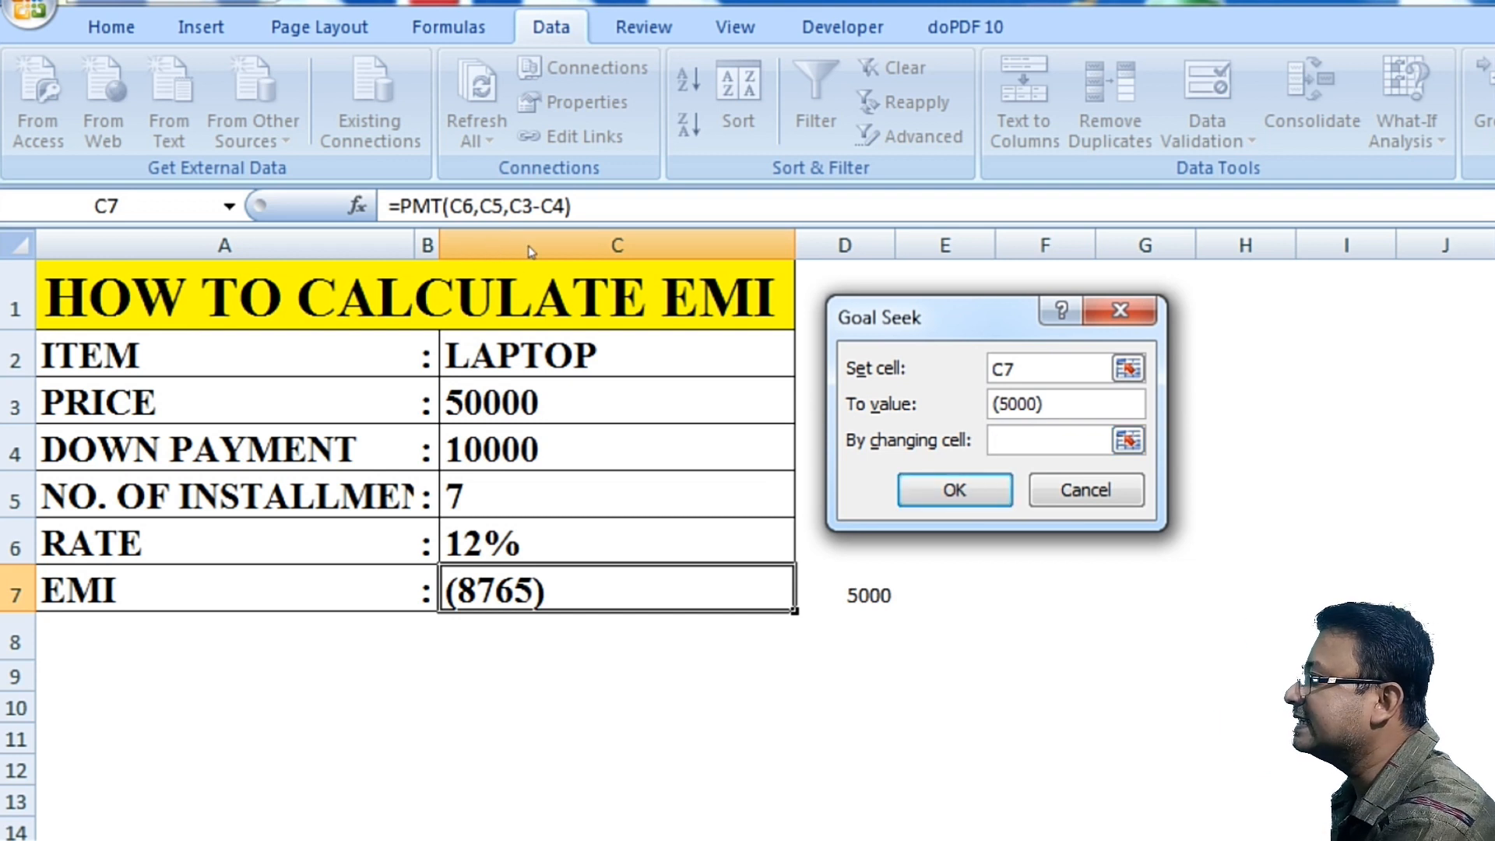
pyautogui.write('$C$4')
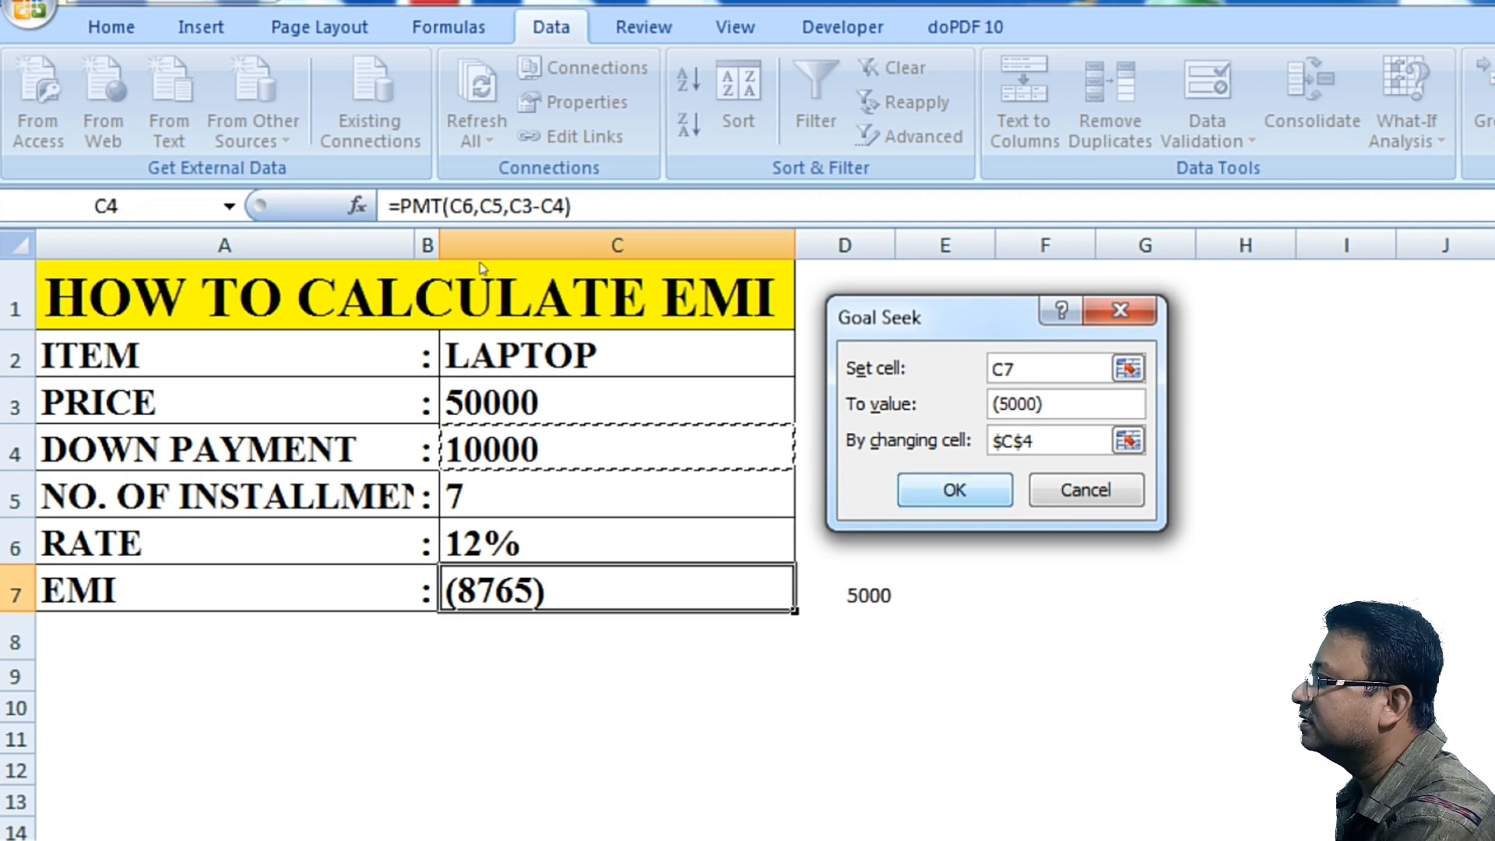
pyautogui.press('Return')
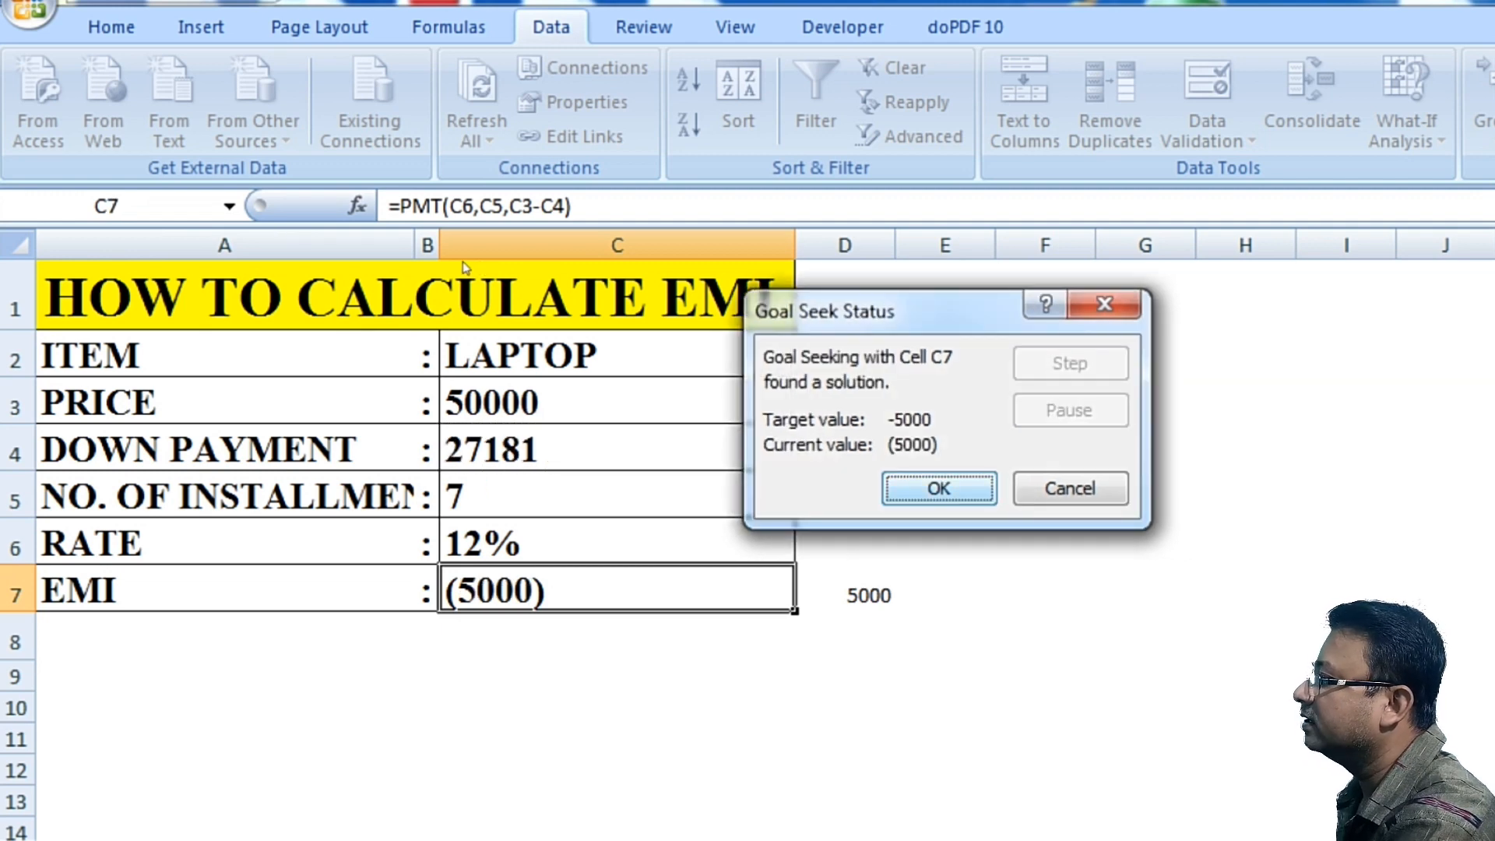
pyautogui.press('Return')
pyautogui.press('Up')
pyautogui.press('Up')
pyautogui.press('Up')
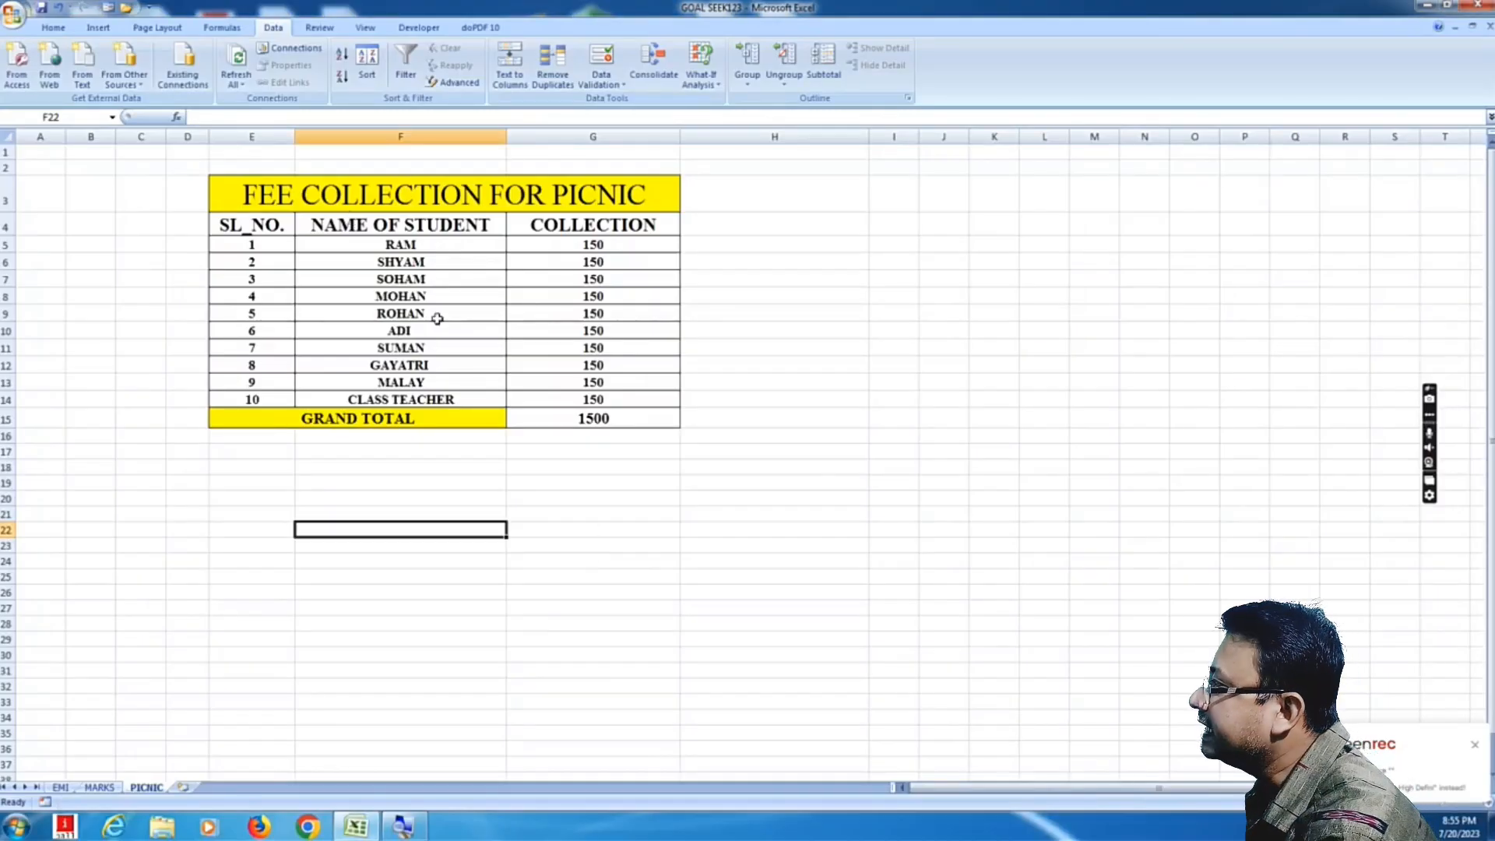
# Step: Examine the names and collection amounts in the fee collection for picnic table on the PICNIC sheet
pyautogui.click(267, 195)
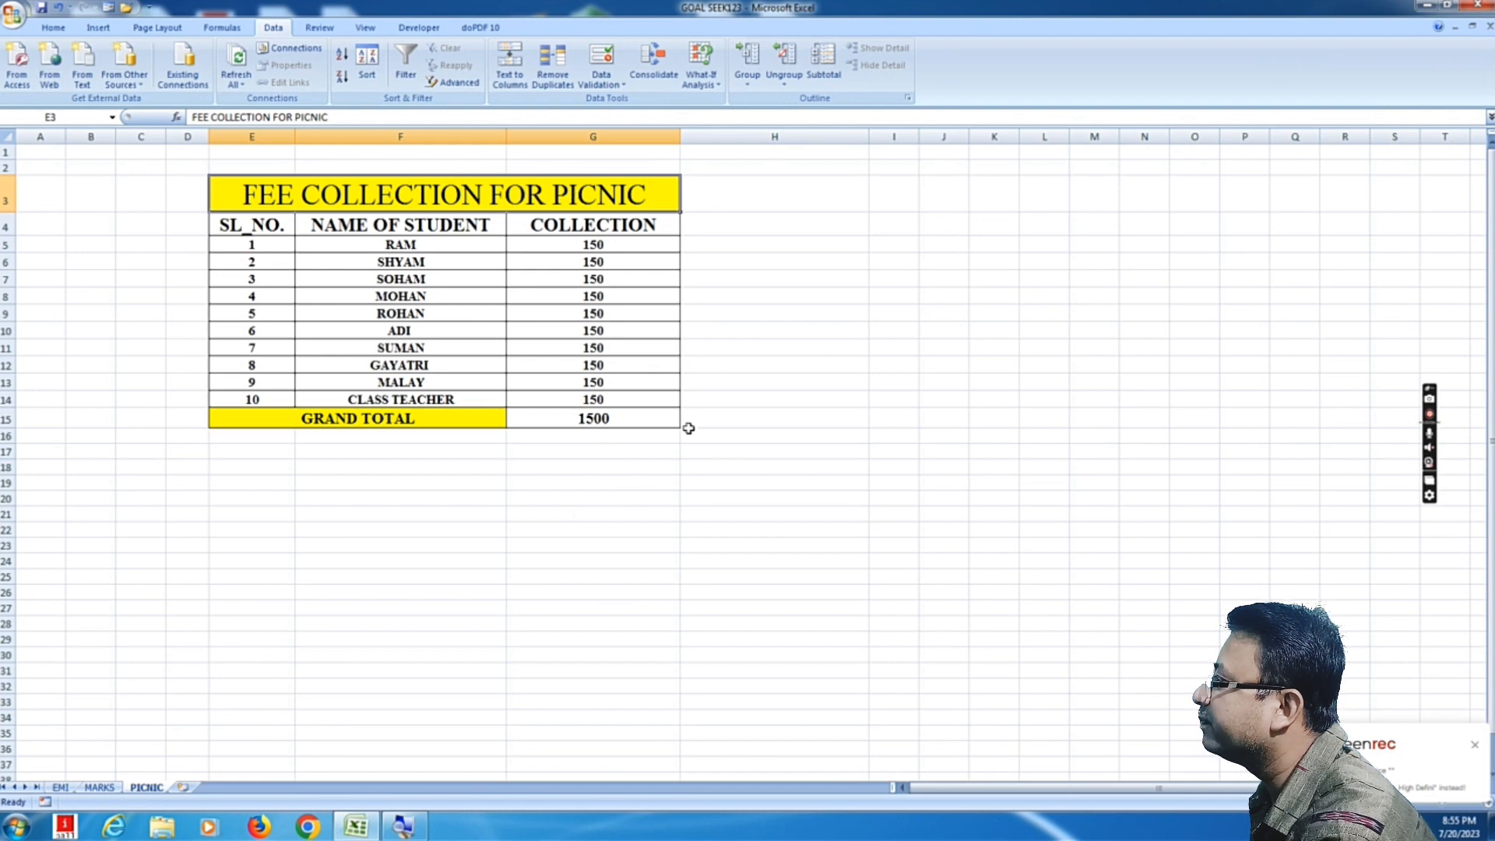
pyautogui.click(647, 532)
pyautogui.click(515, 559)
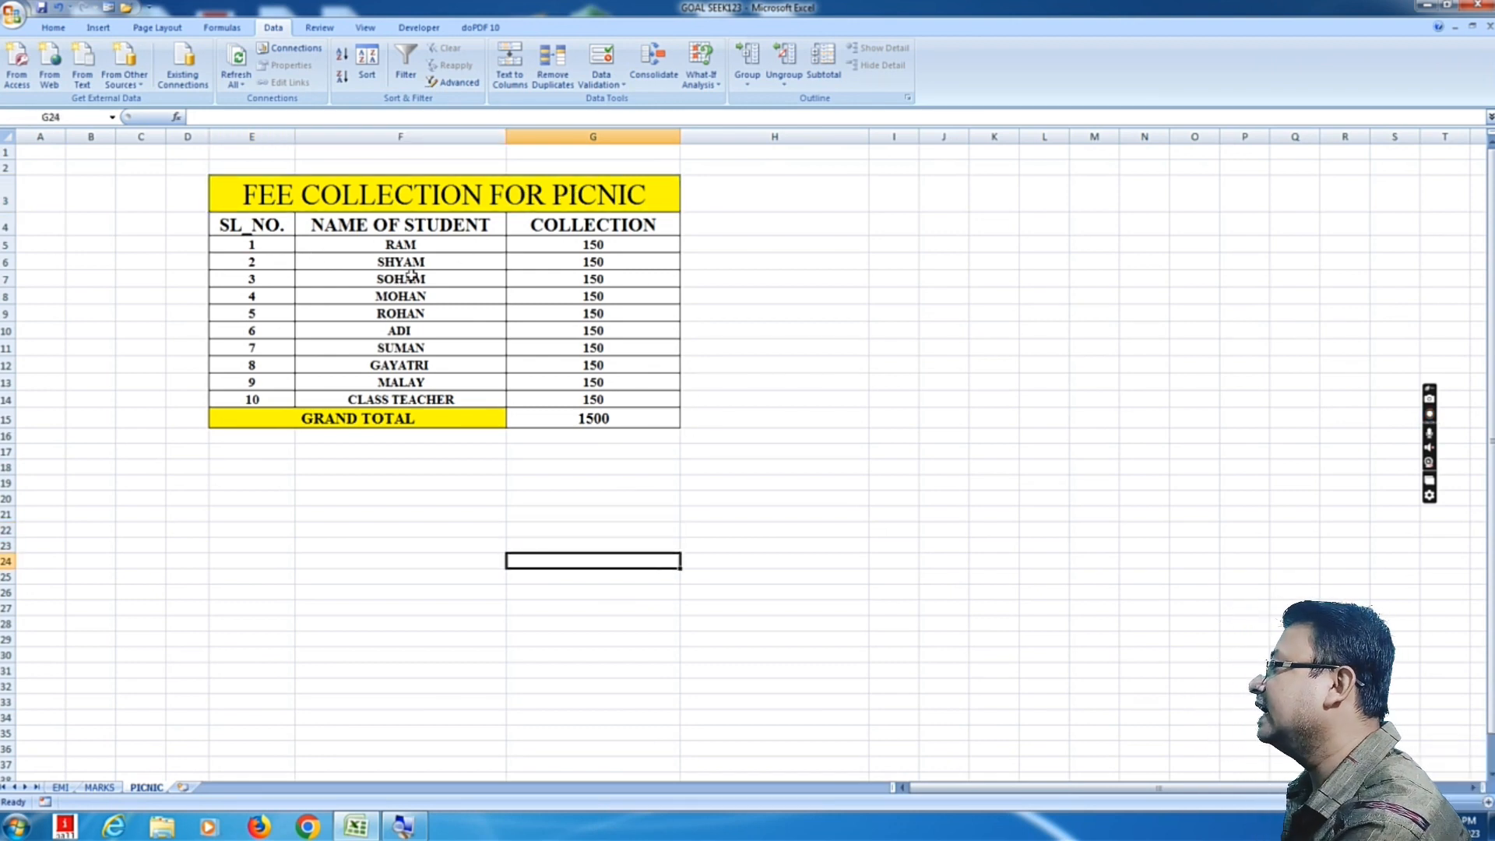
pyautogui.click(412, 248)
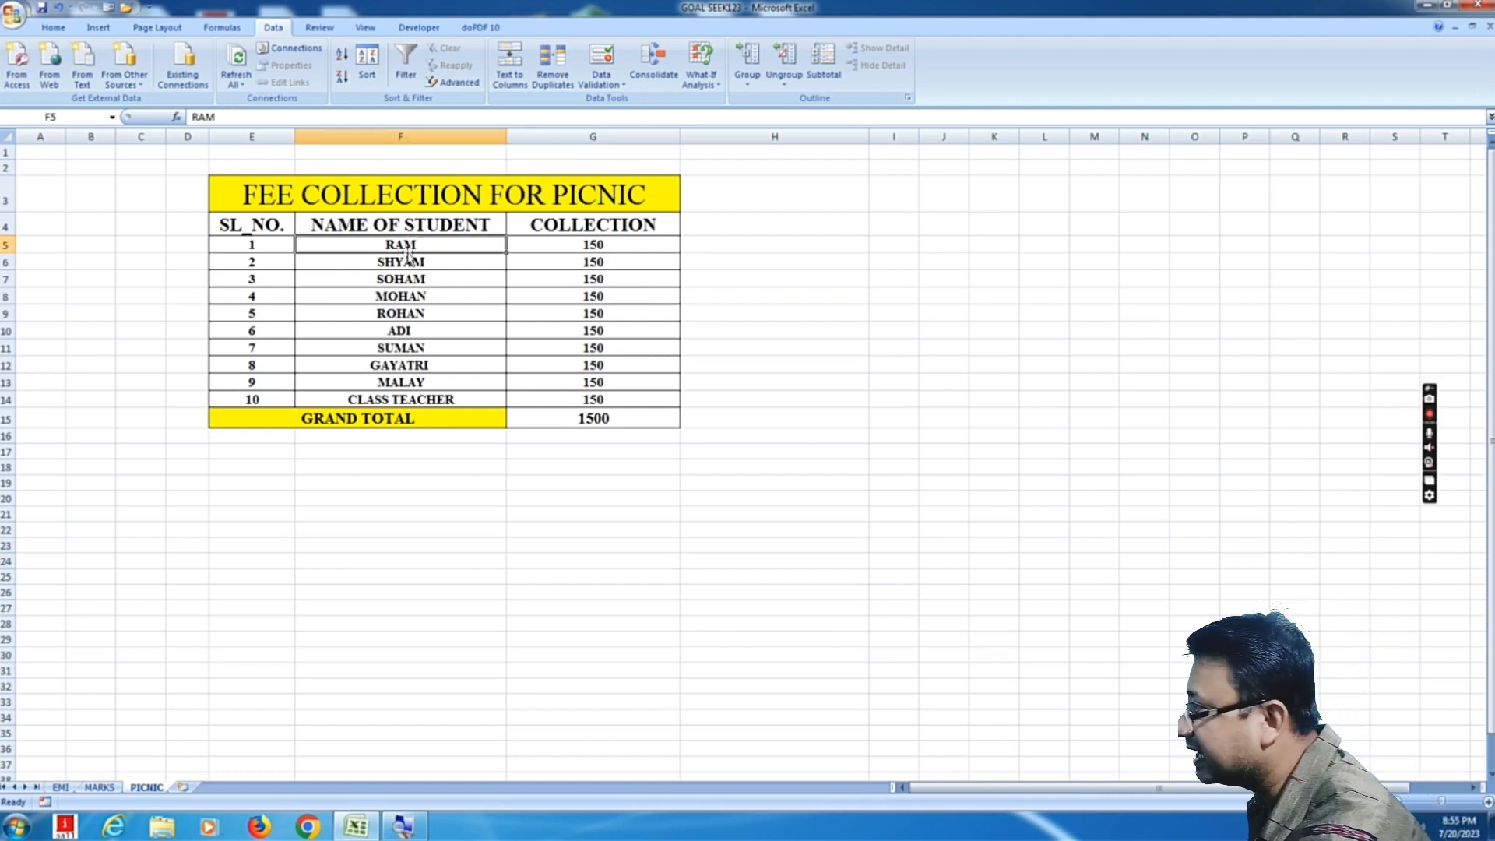
pyautogui.click(596, 246)
pyautogui.click(599, 263)
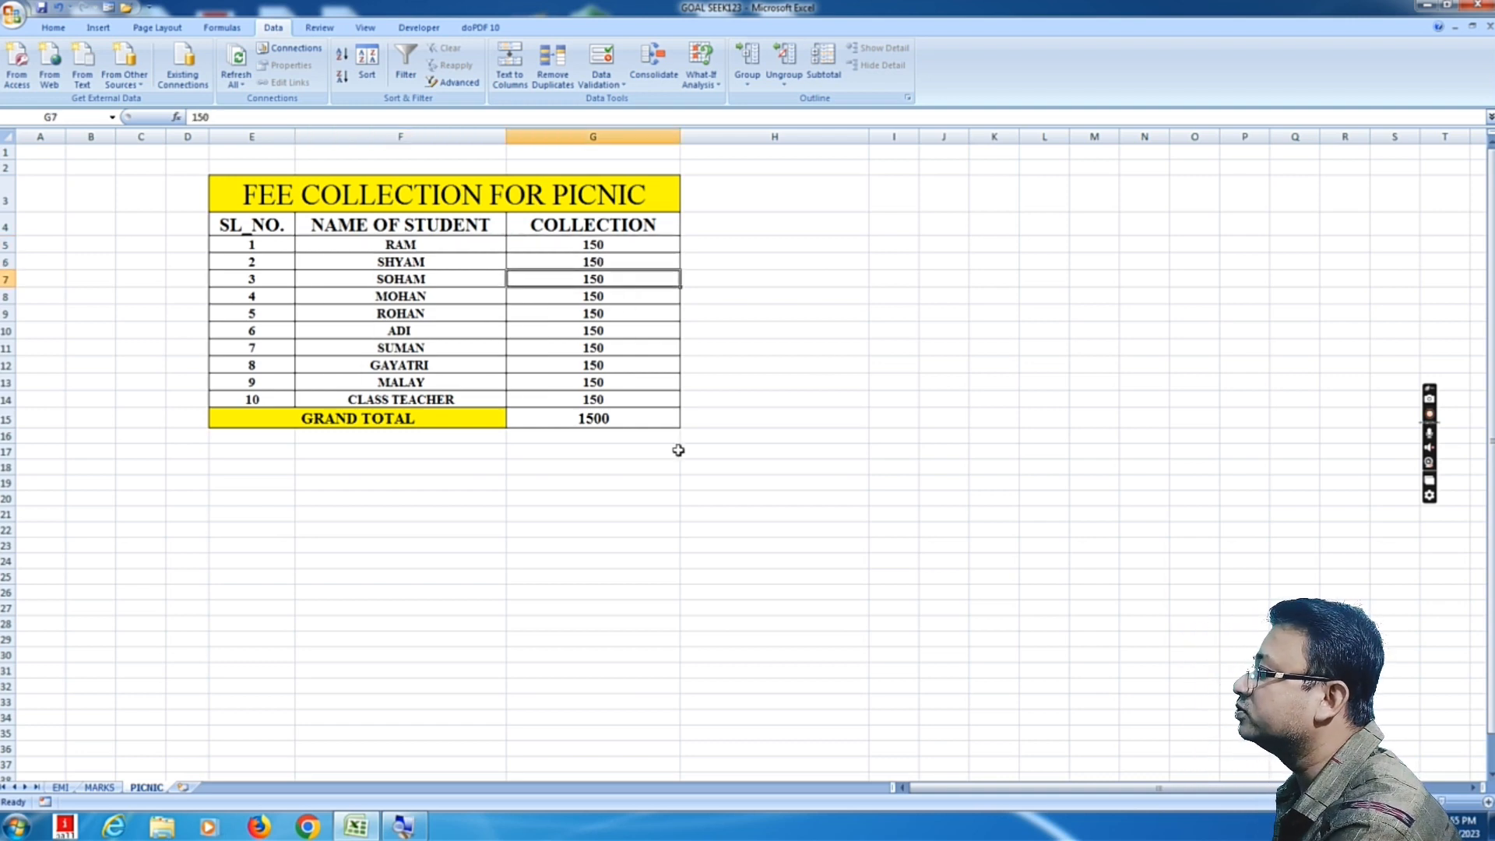
pyautogui.click(666, 493)
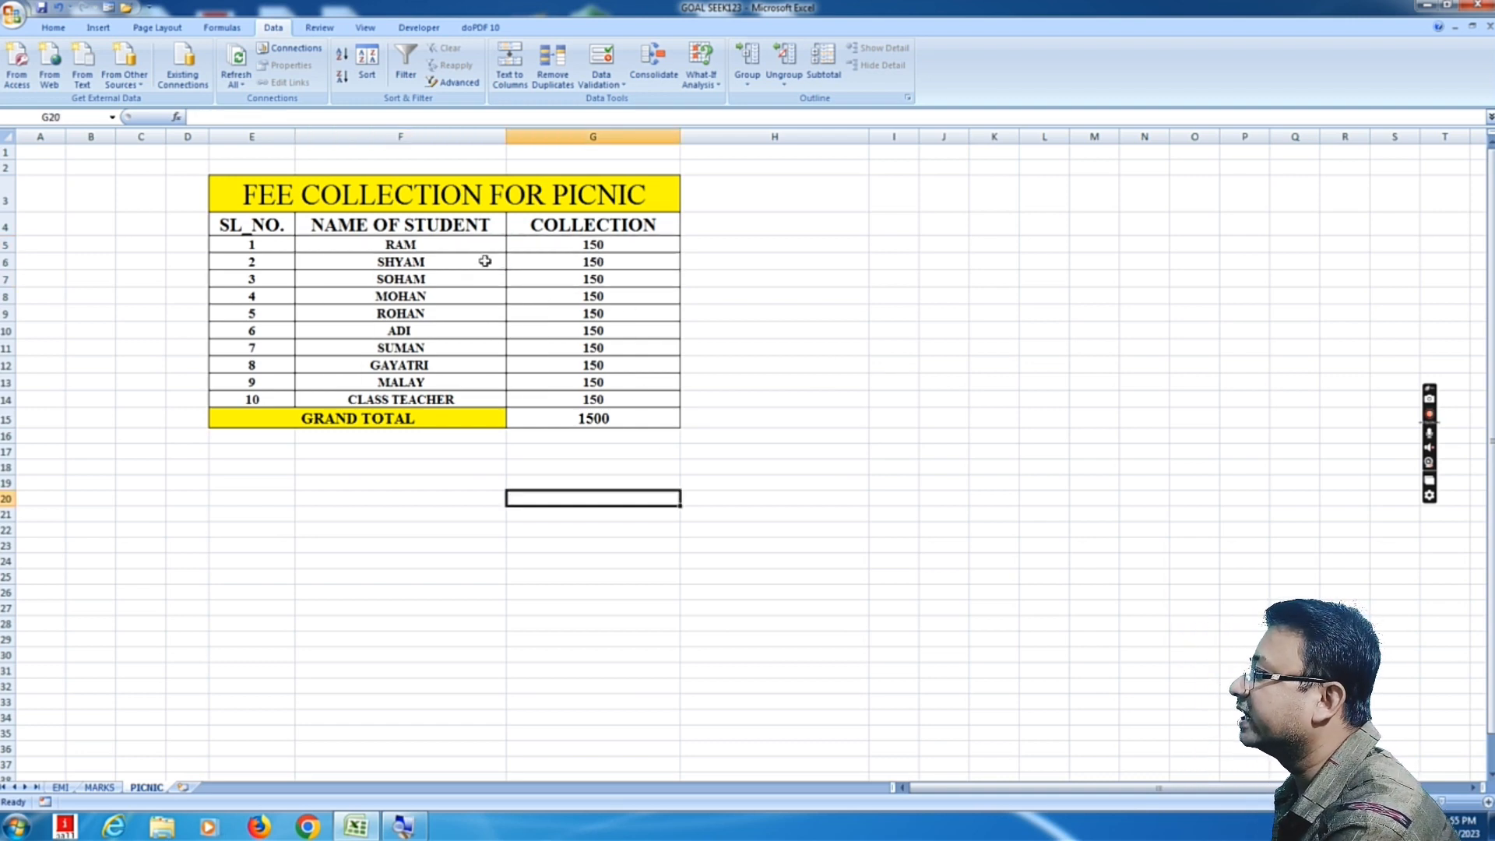
pyautogui.click(576, 243)
pyautogui.click(579, 260)
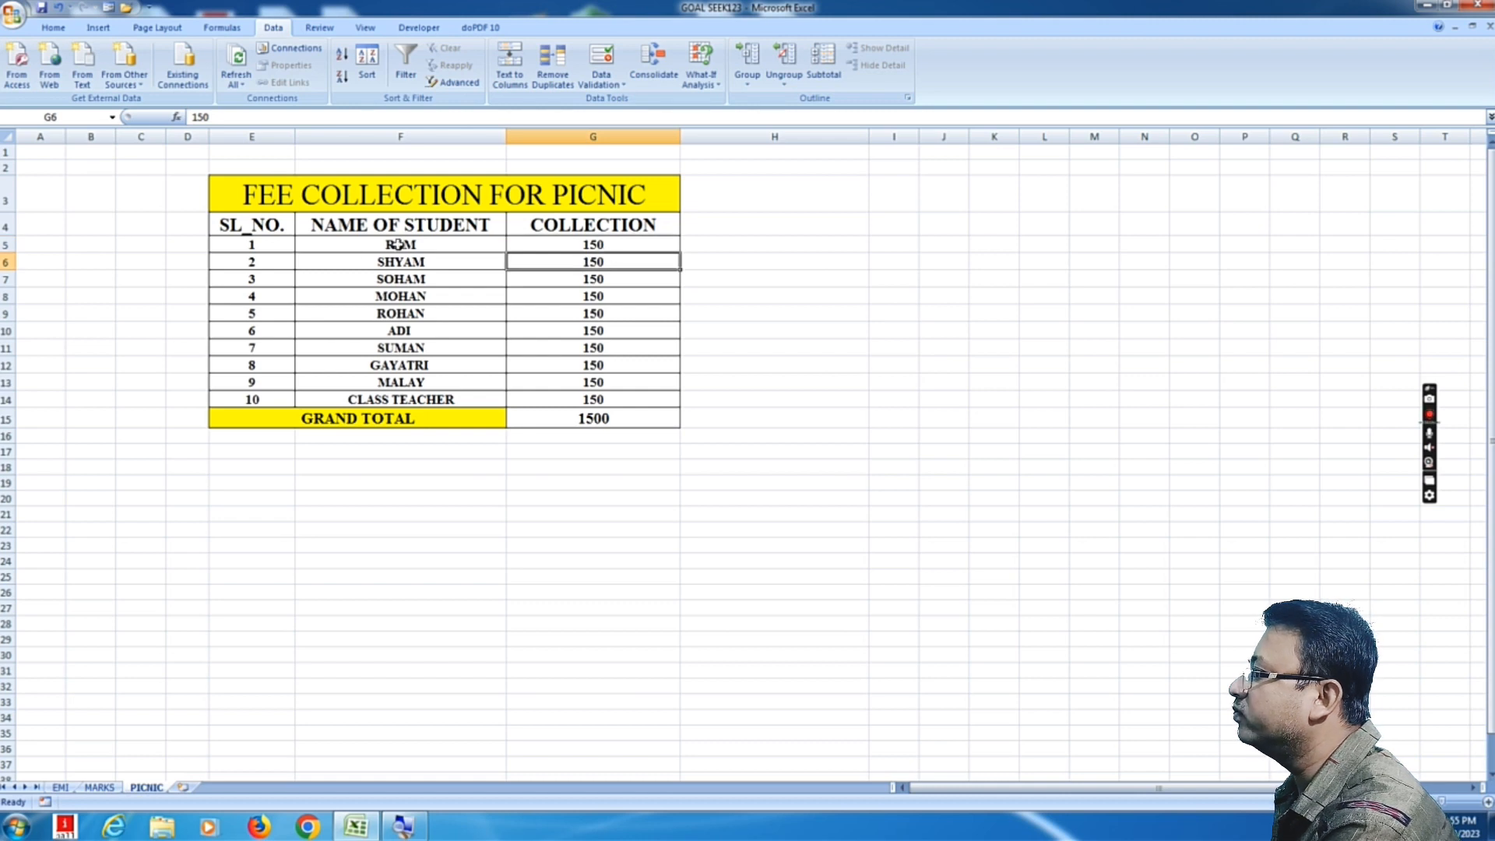
pyautogui.moveTo(398, 244); pyautogui.dragTo(467, 382)
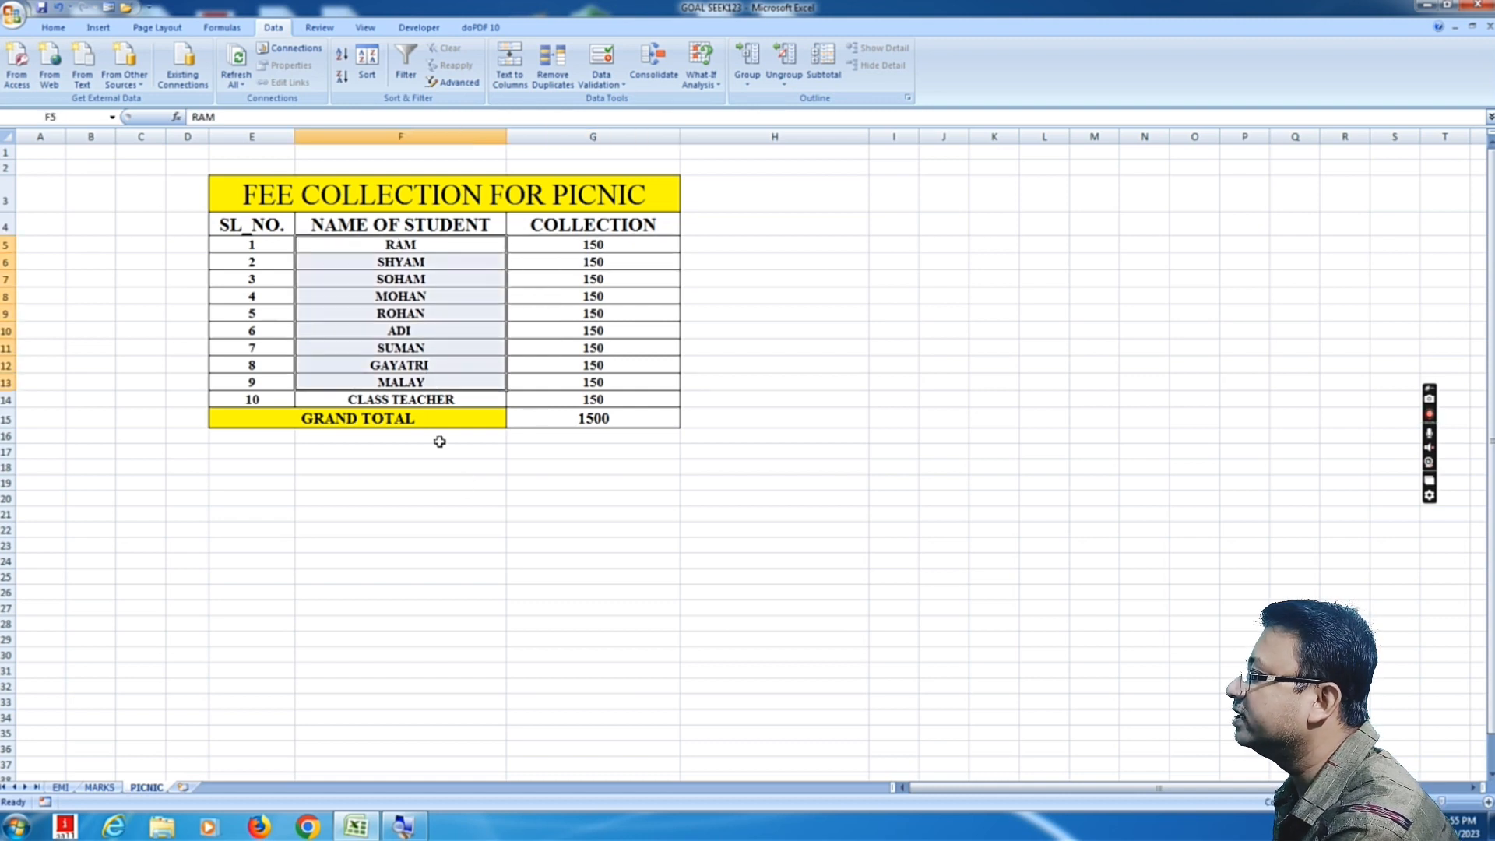
pyautogui.click(404, 400)
pyautogui.click(474, 495)
pyautogui.moveTo(413, 245); pyautogui.dragTo(431, 386)
pyautogui.click(606, 243)
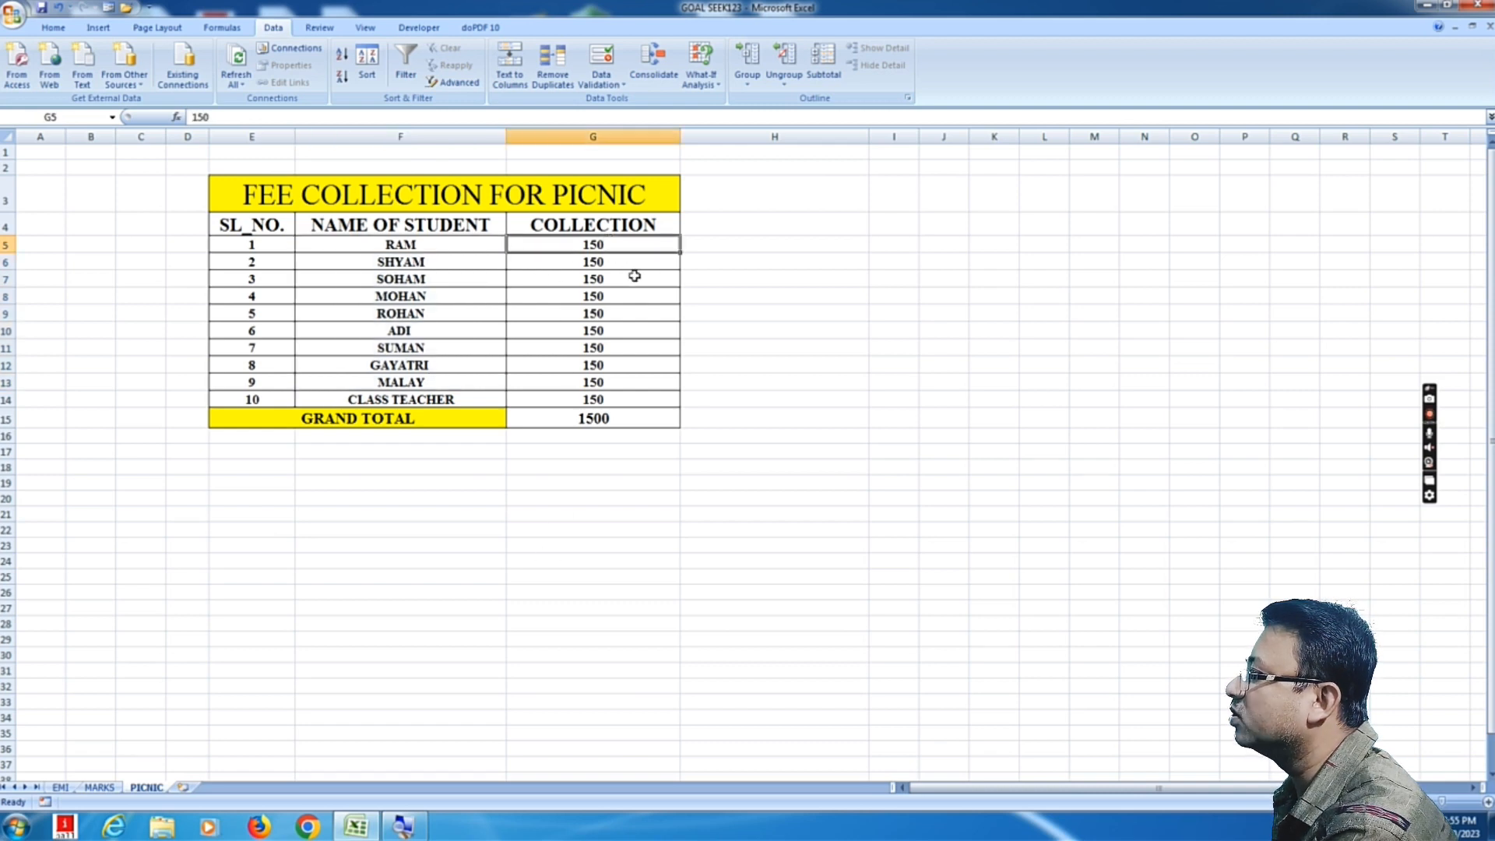
pyautogui.click(628, 479)
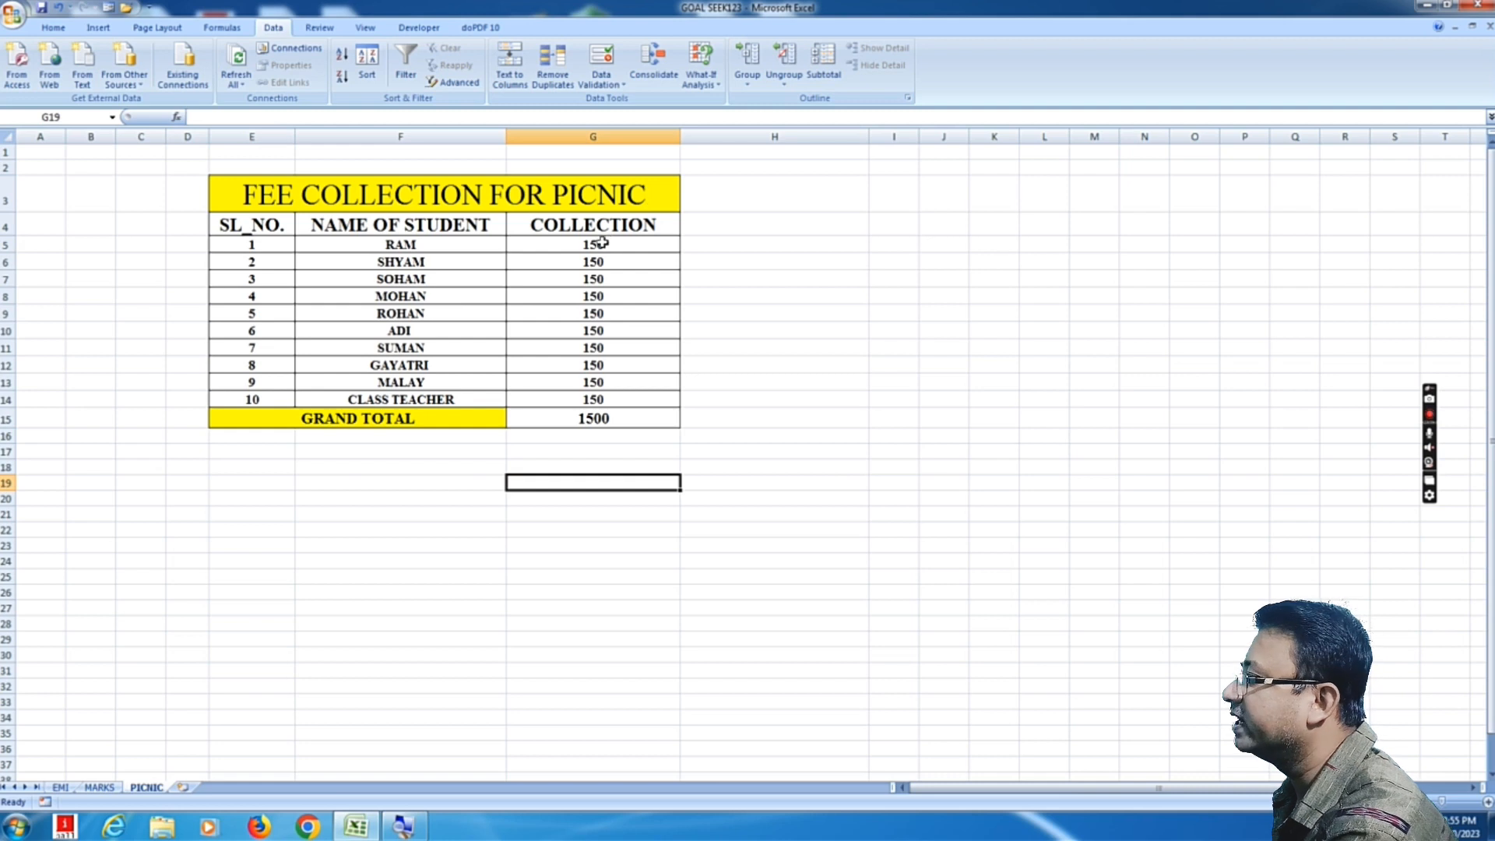
# Step: Enter 2000 in cell H15 beside the grand total as the target collection amount
pyautogui.moveTo(603, 243); pyautogui.dragTo(605, 382)
pyautogui.click(474, 397)
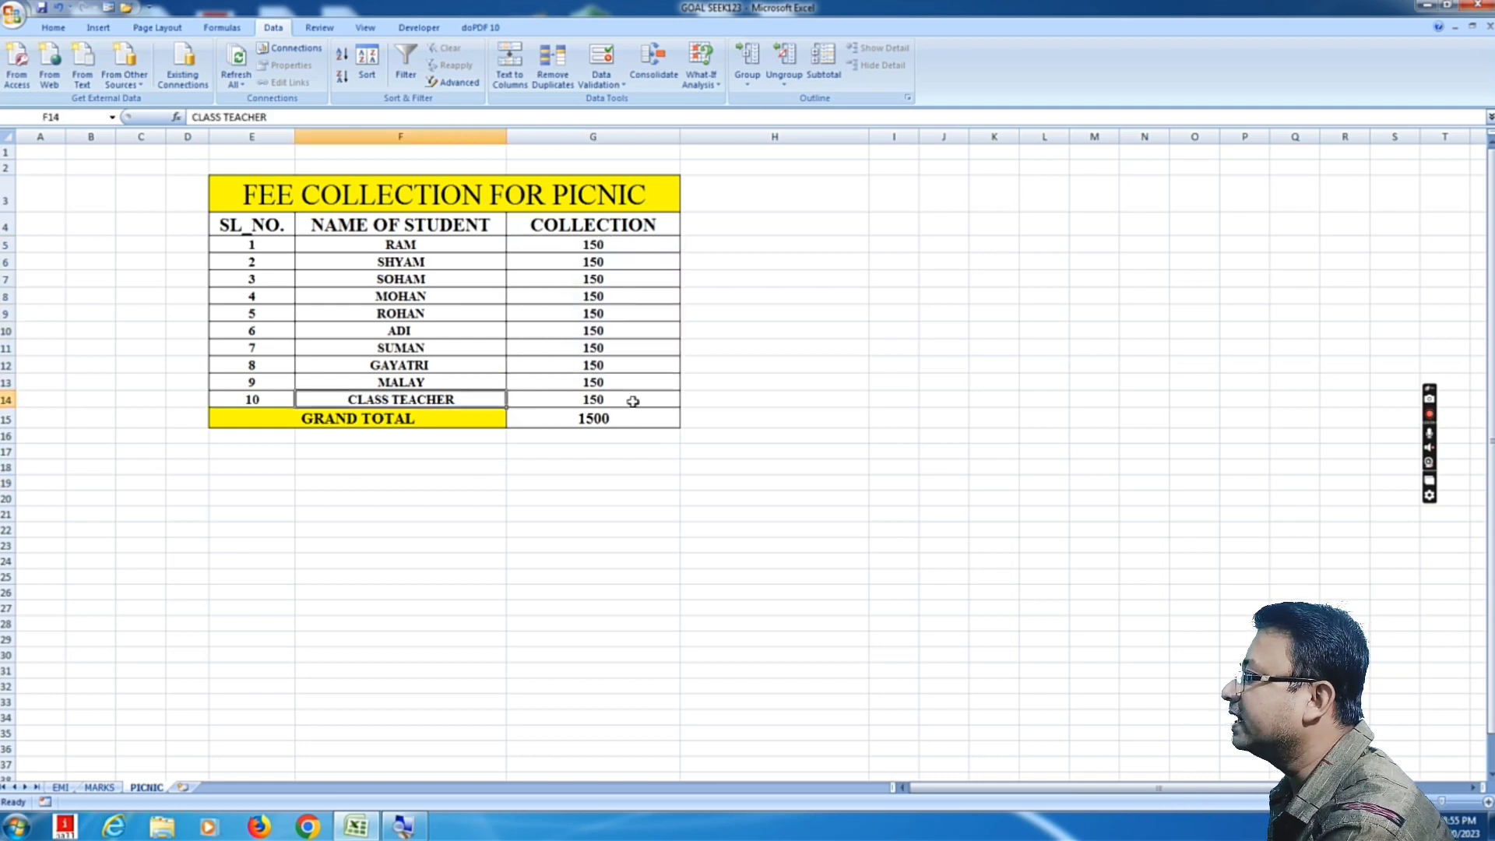
pyautogui.click(633, 401)
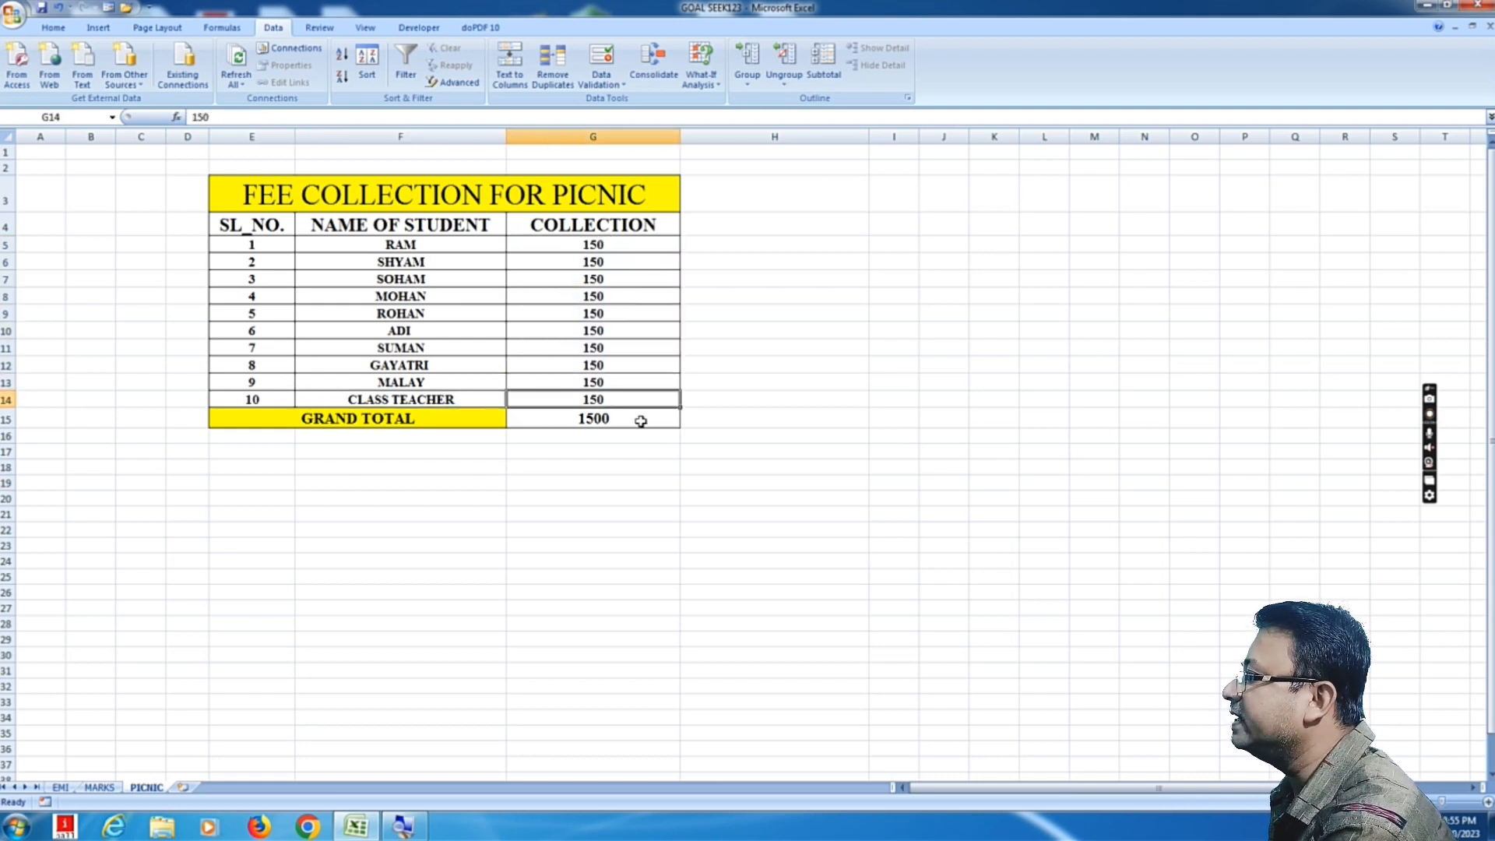
pyautogui.click(601, 424)
pyautogui.click(544, 527)
pyautogui.click(616, 424)
pyautogui.click(801, 424)
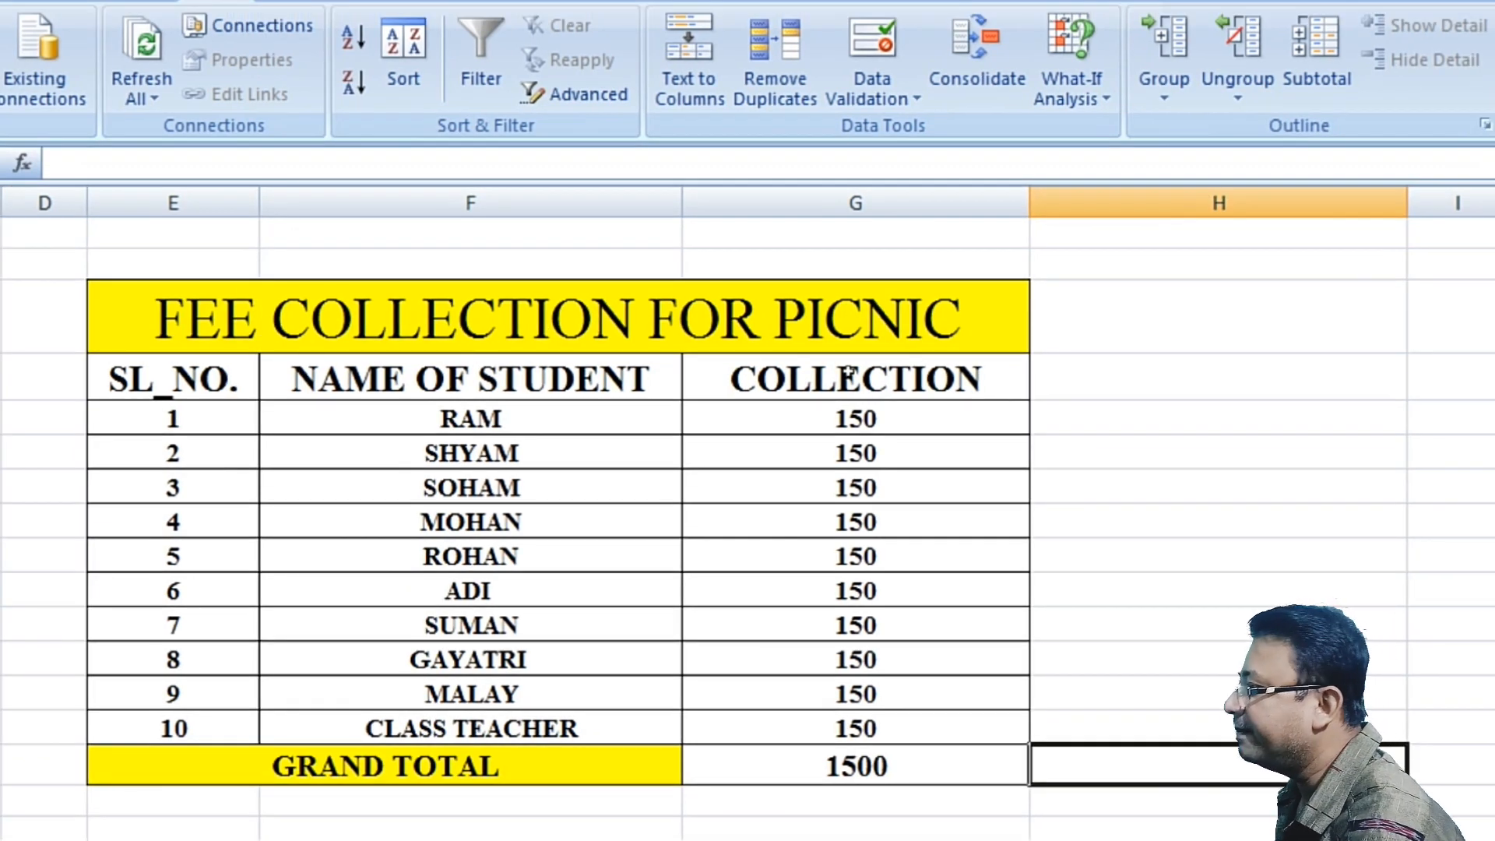
pyautogui.write('2000')
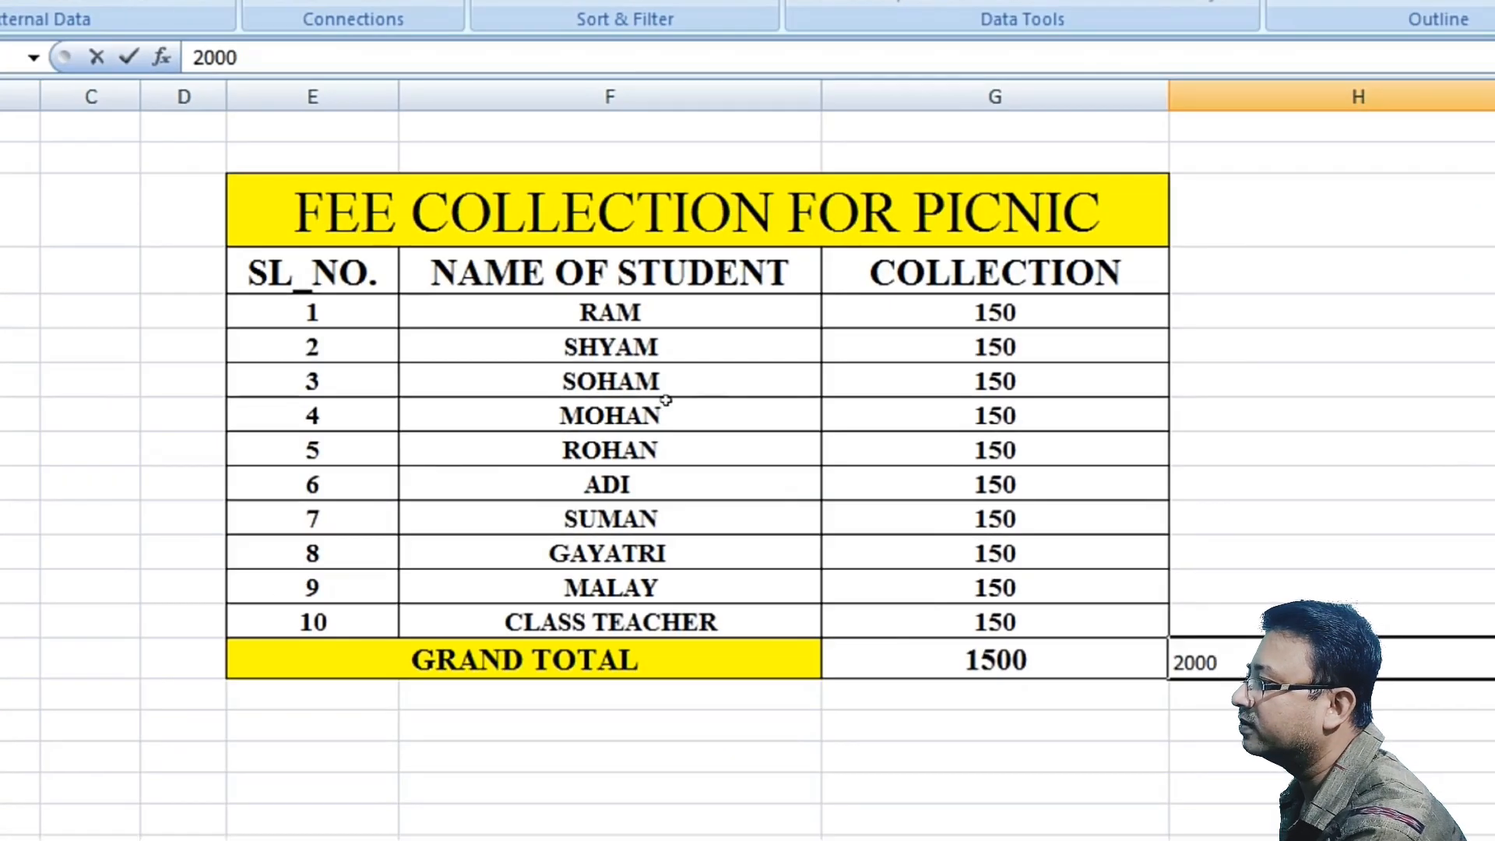
pyautogui.press('Left')
pyautogui.press('Right')
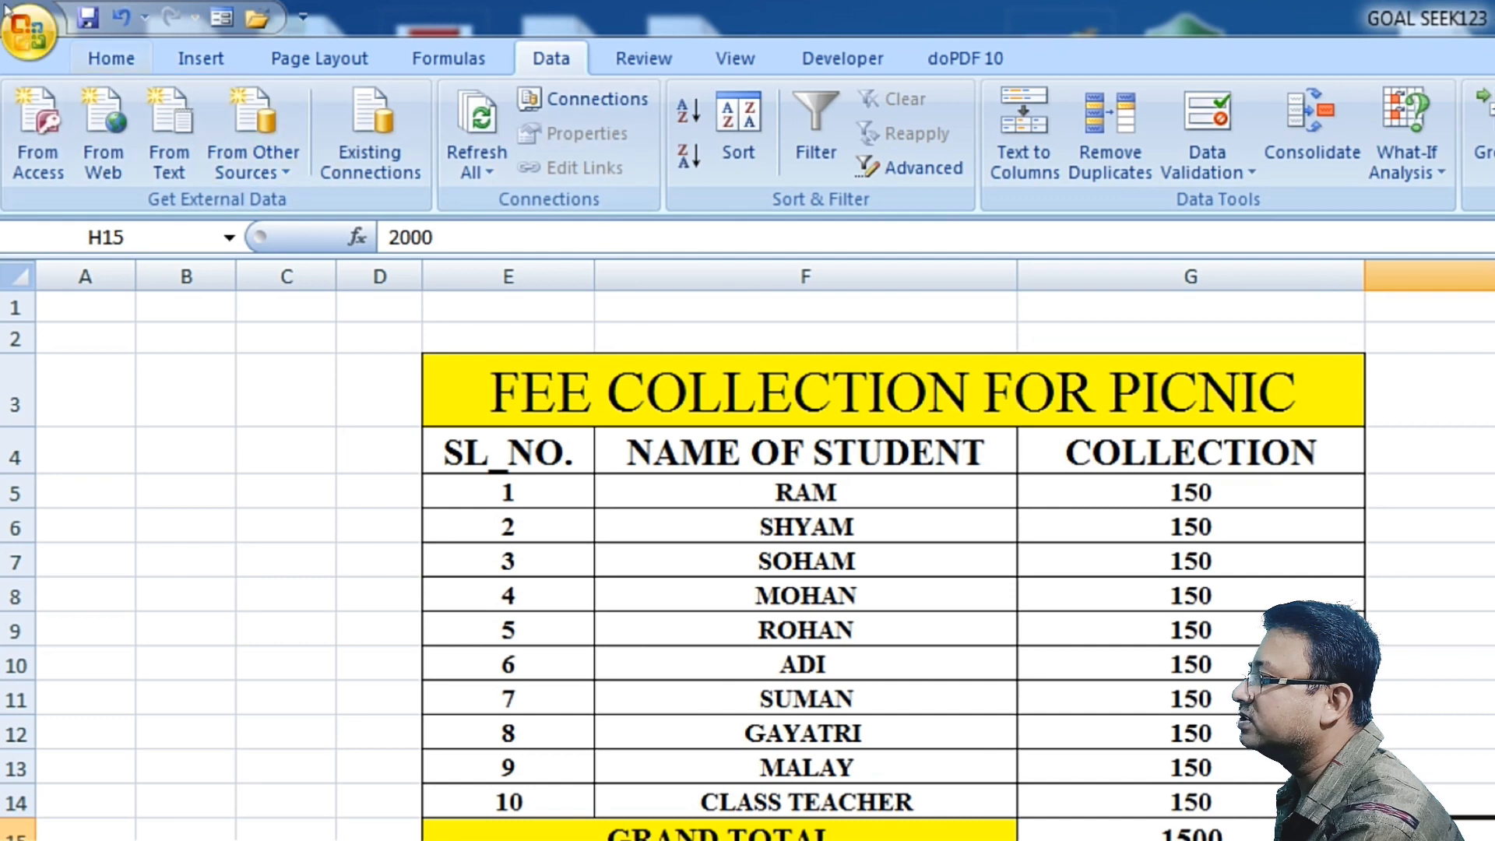
# Step: Examine the grand total formula and the collection cells of the picnic table
pyautogui.click(68, 54)
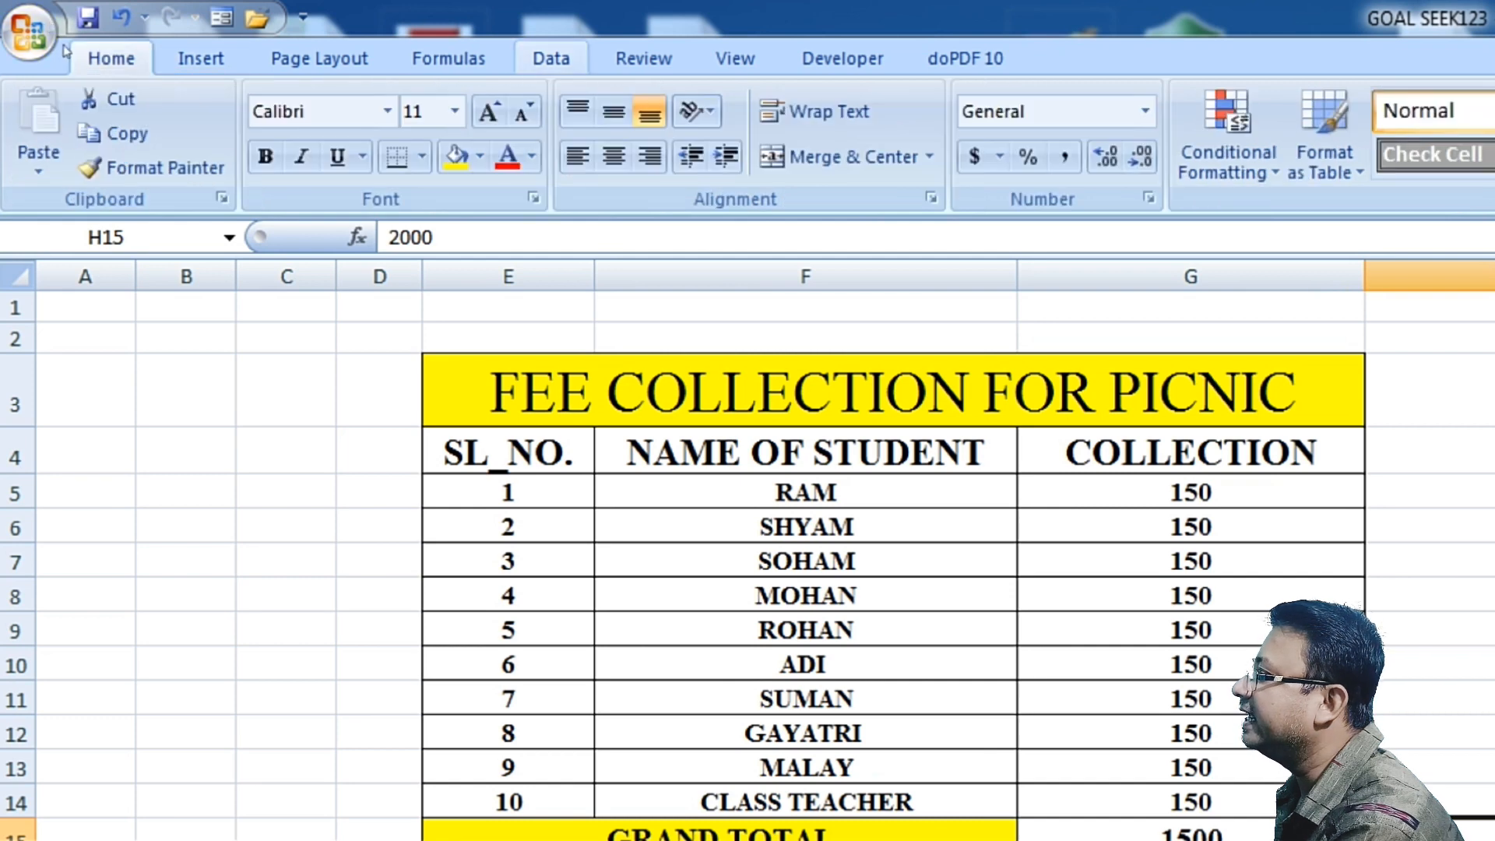
pyautogui.scroll(-2, 576, 301)
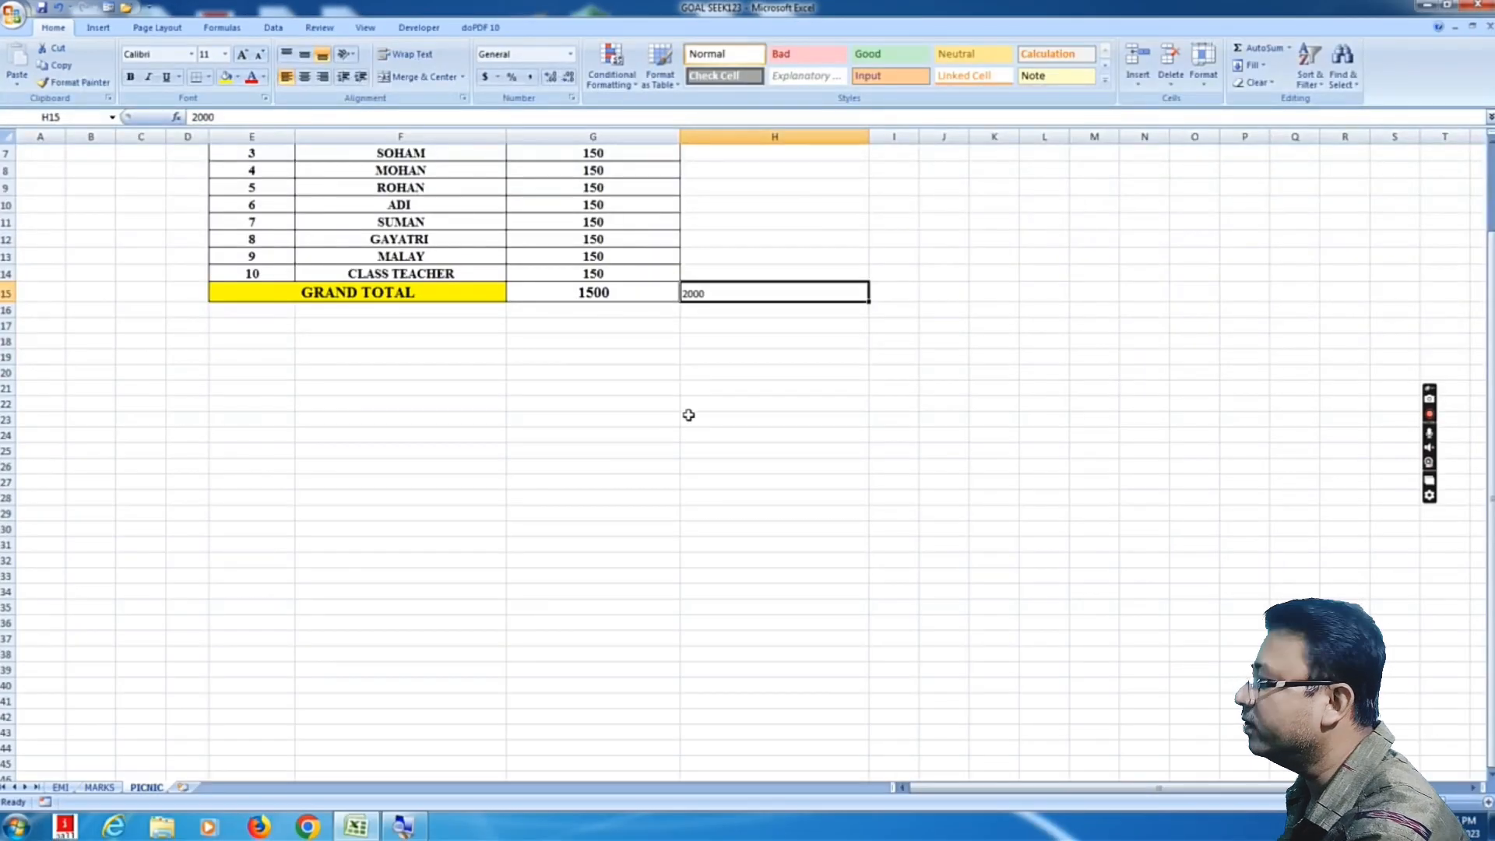
pyautogui.click(687, 417)
pyautogui.scroll(2, 635, 348)
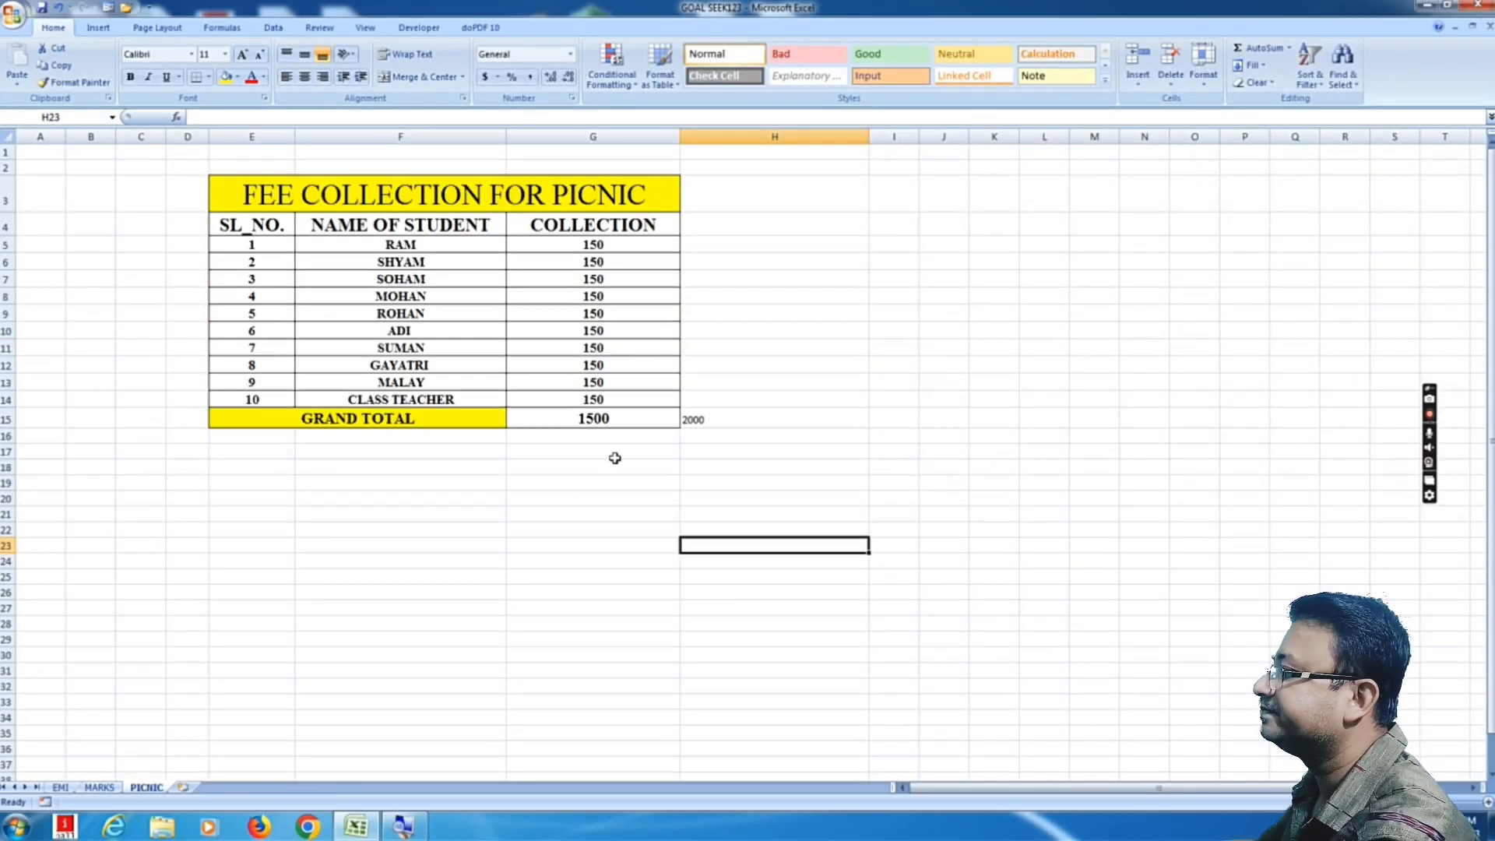
pyautogui.click(698, 433)
pyautogui.click(698, 421)
pyautogui.click(674, 451)
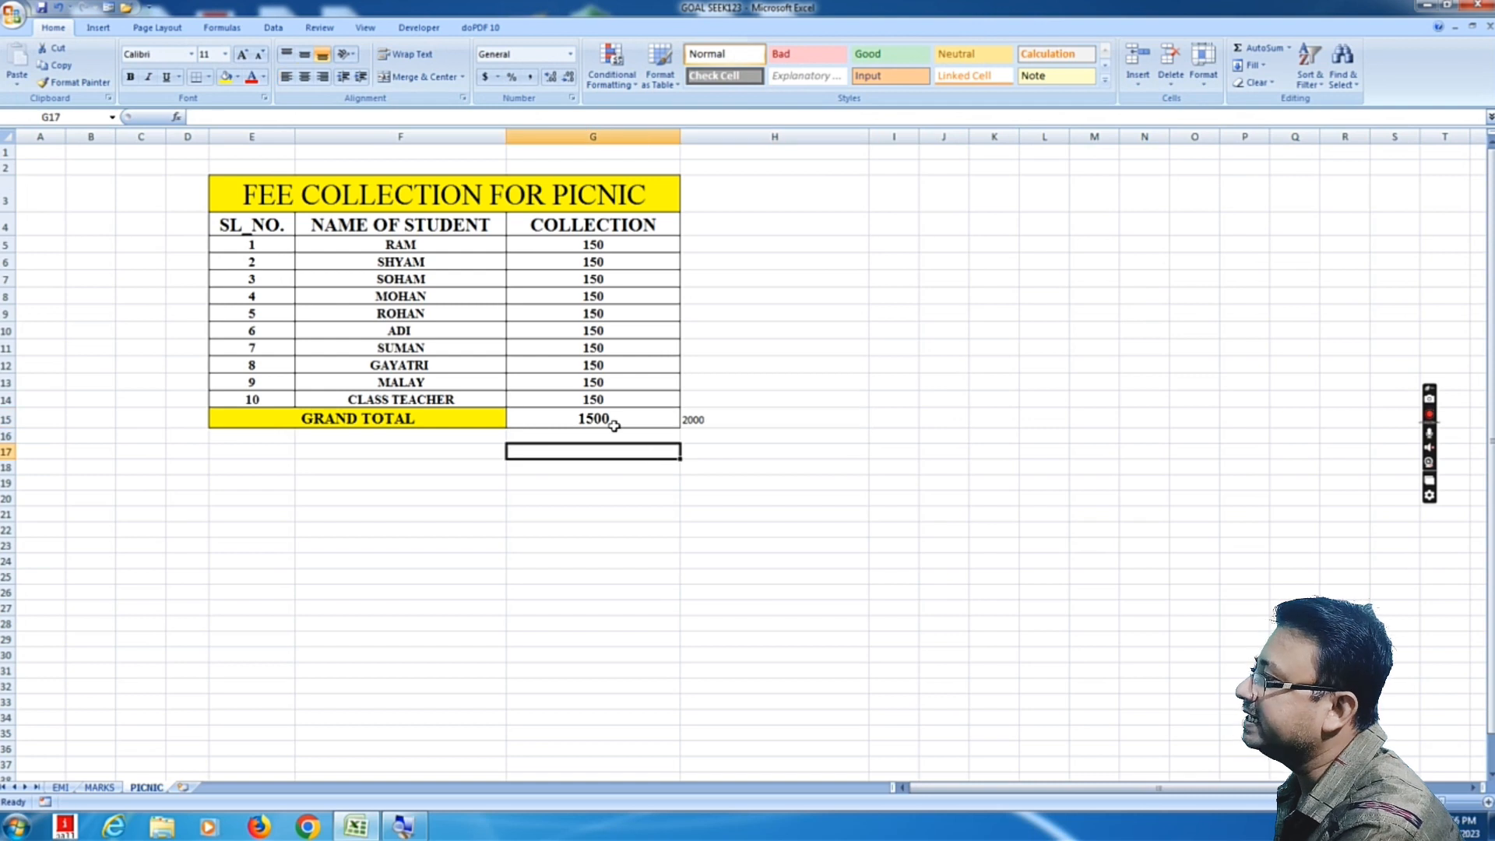
pyautogui.click(615, 424)
pyautogui.click(685, 420)
pyautogui.click(609, 420)
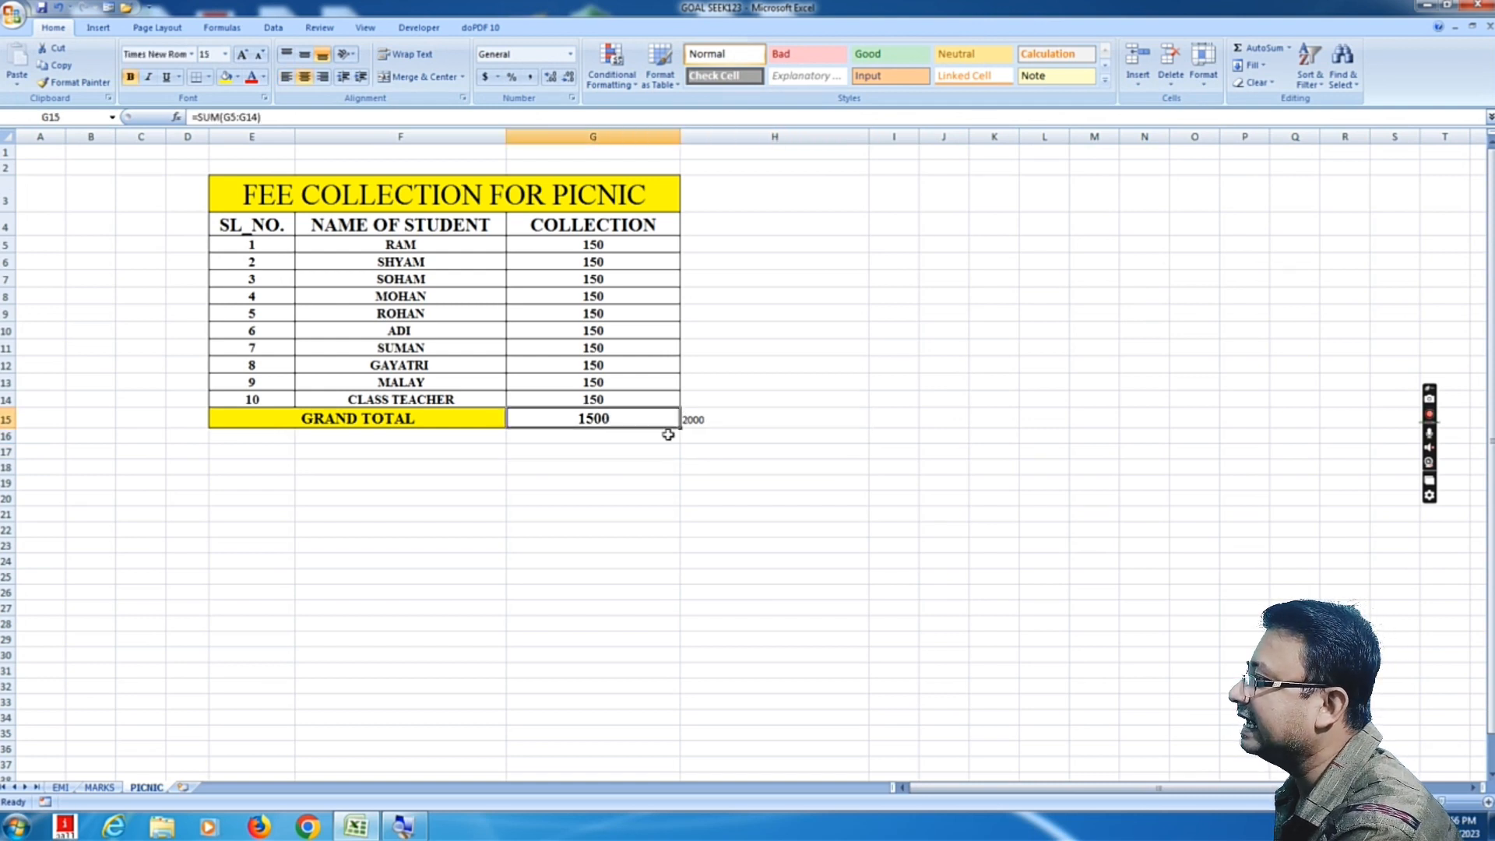
pyautogui.click(691, 421)
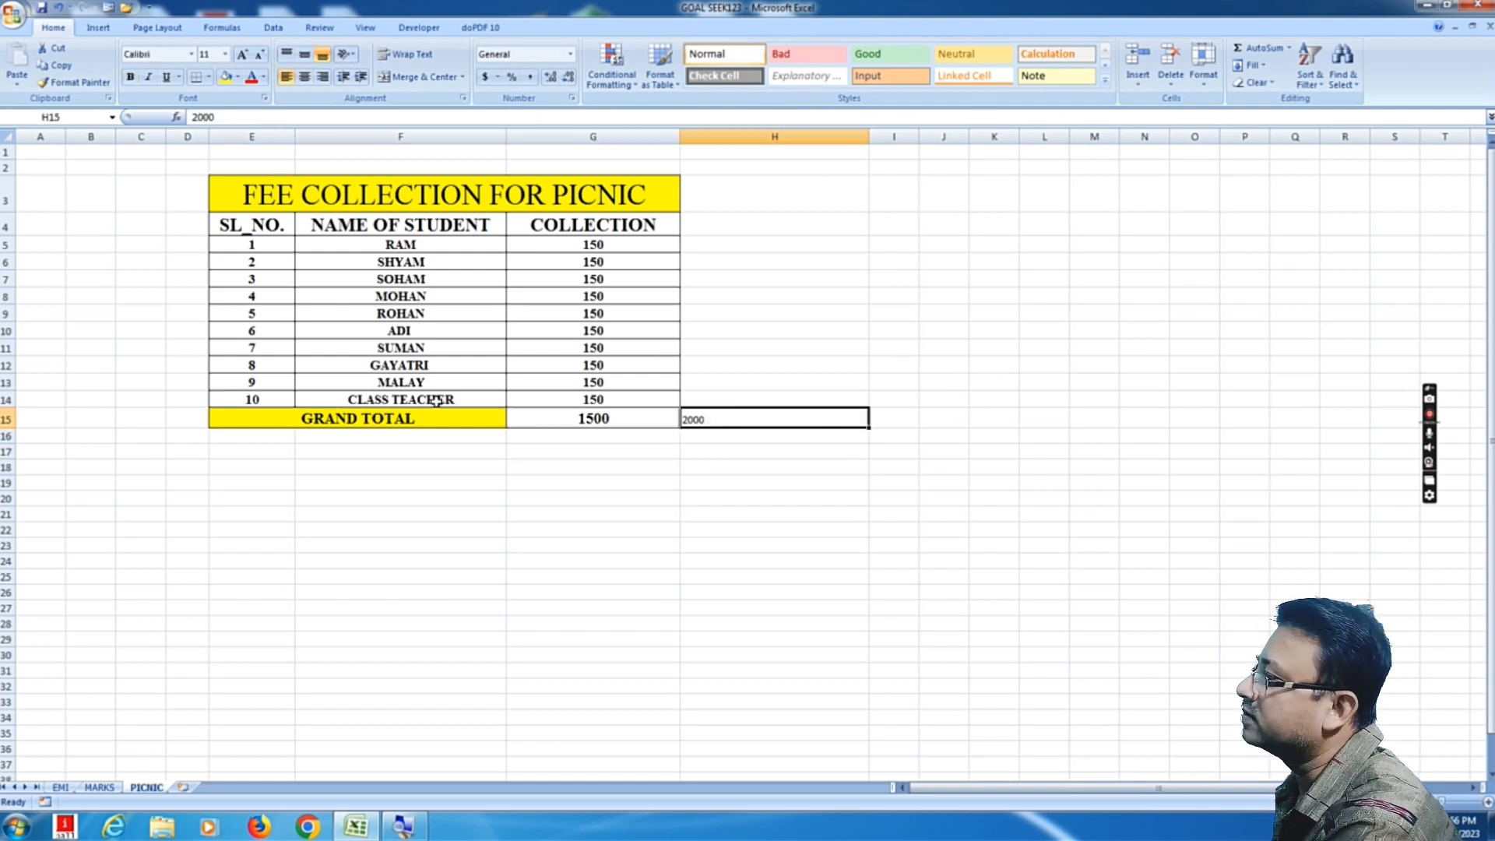
pyautogui.click(434, 399)
pyautogui.click(572, 397)
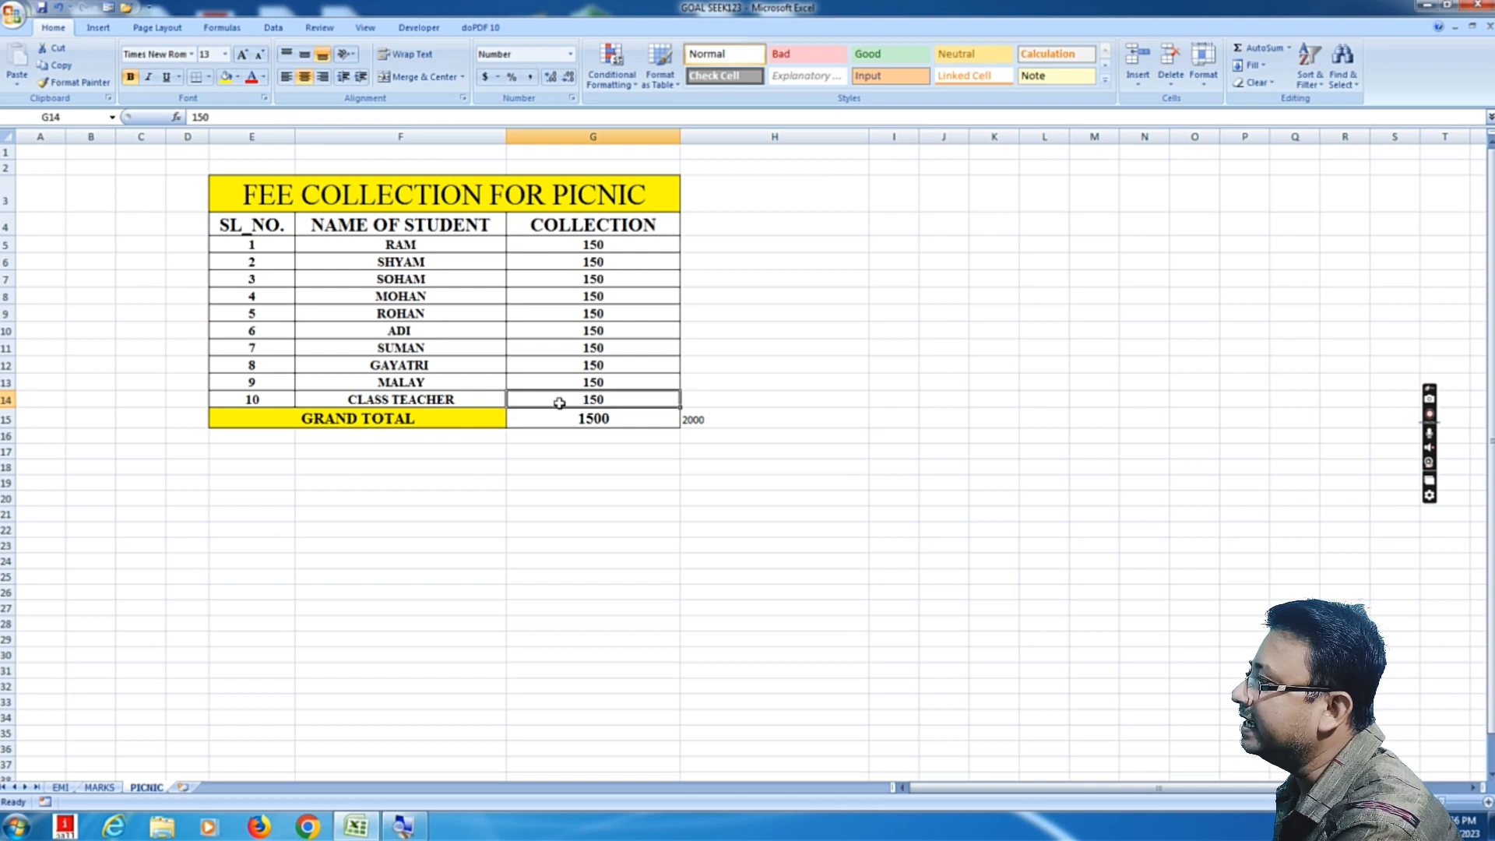
pyautogui.click(640, 245)
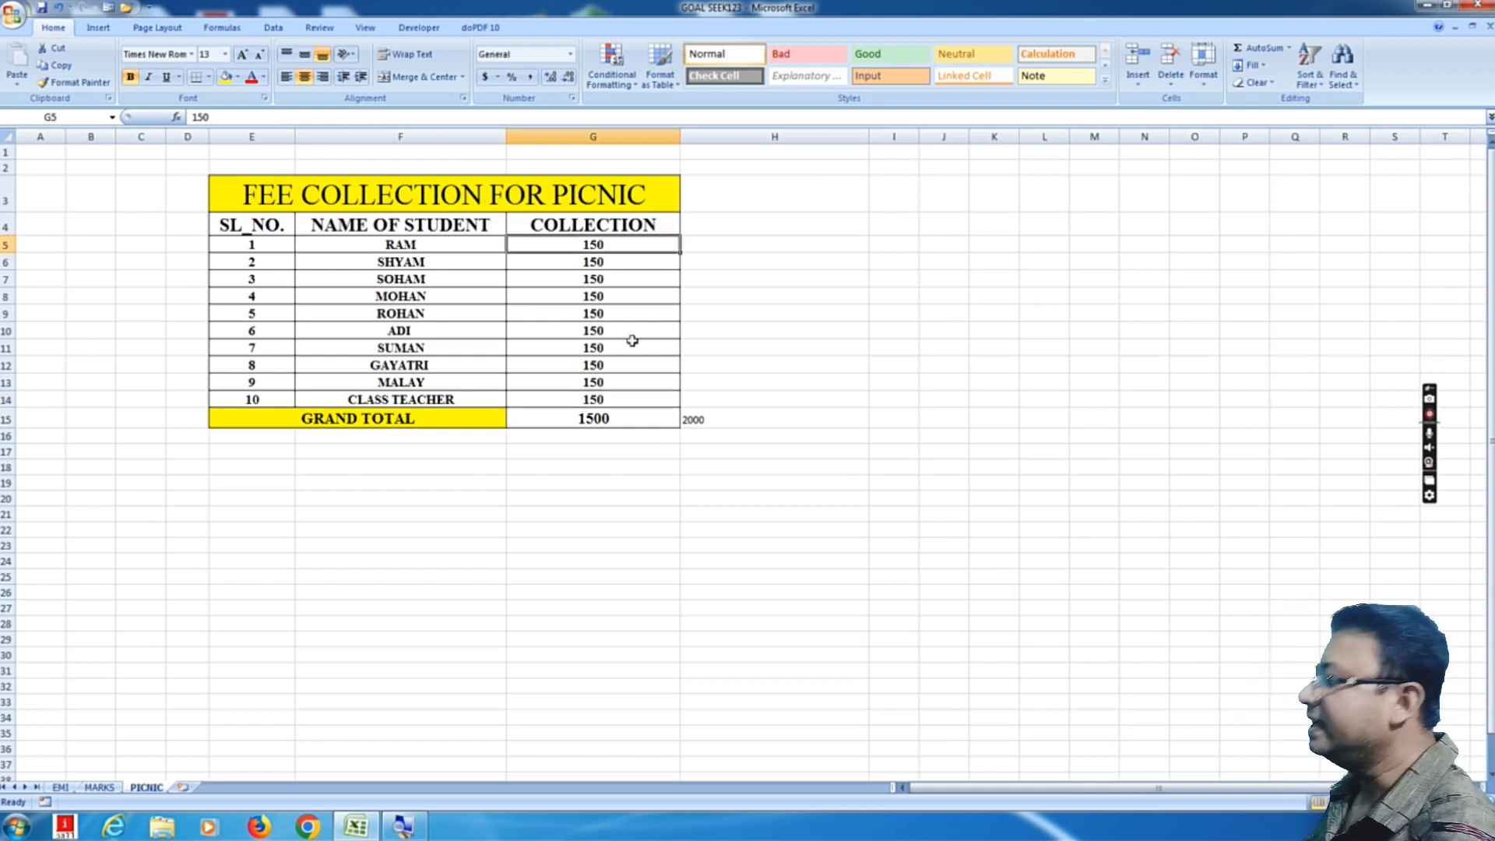
pyautogui.click(623, 380)
pyautogui.click(605, 401)
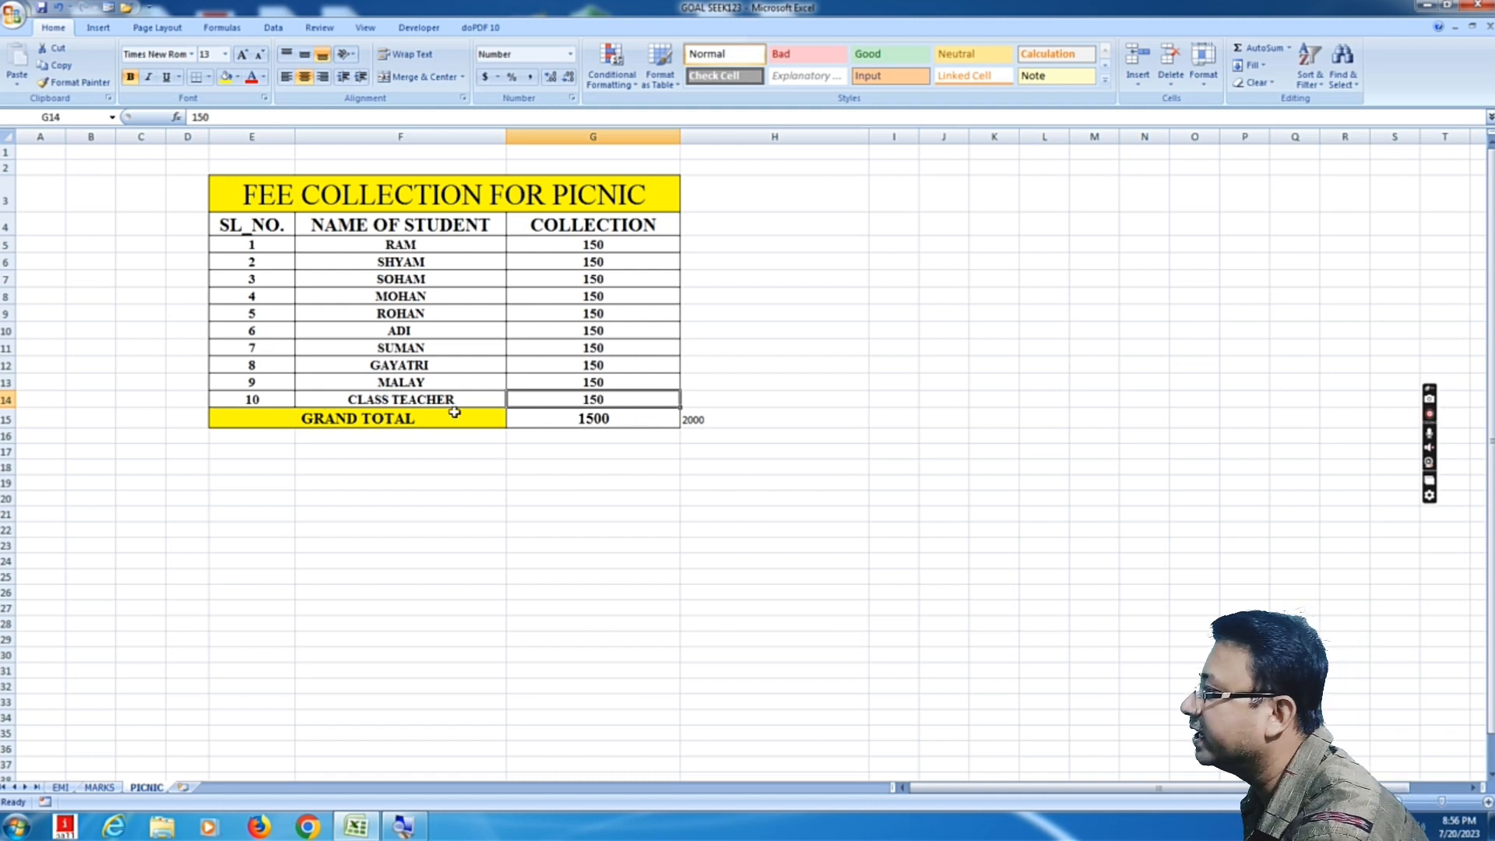
pyautogui.click(424, 401)
pyautogui.click(597, 400)
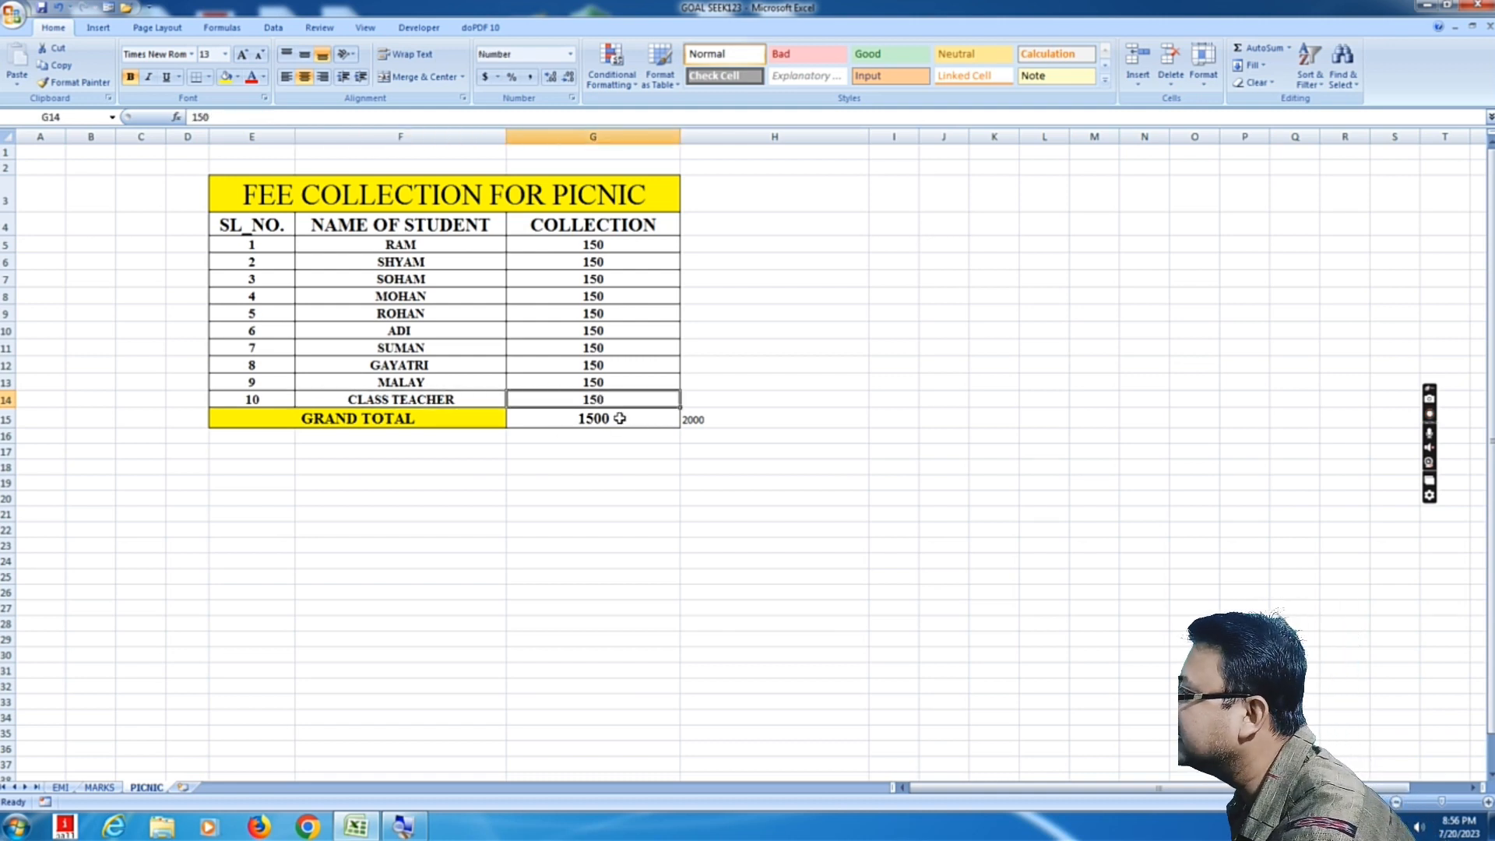
pyautogui.click(800, 472)
pyautogui.click(712, 420)
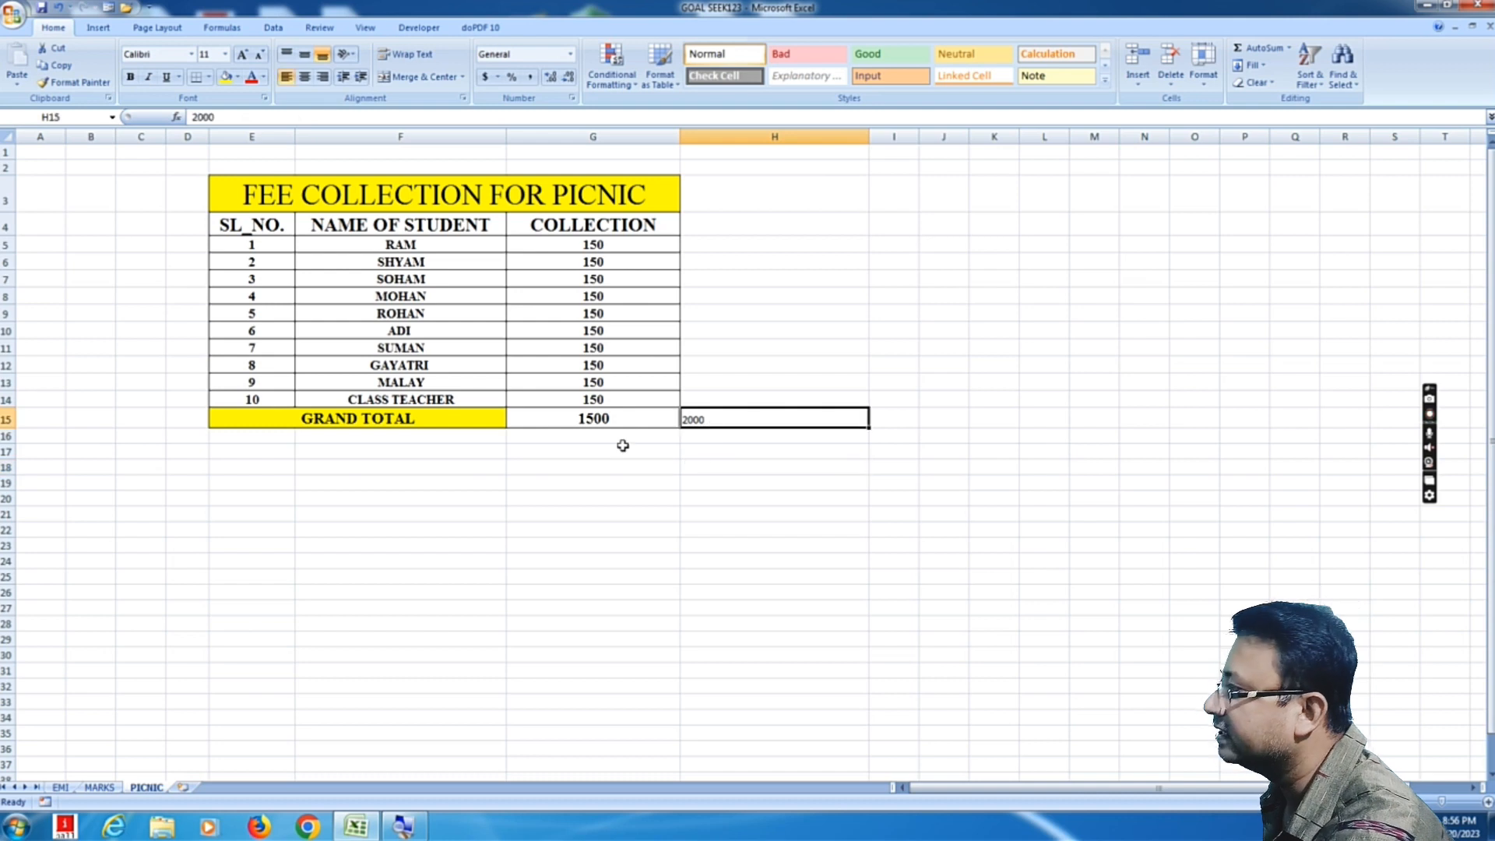
pyautogui.click(598, 421)
pyautogui.click(690, 419)
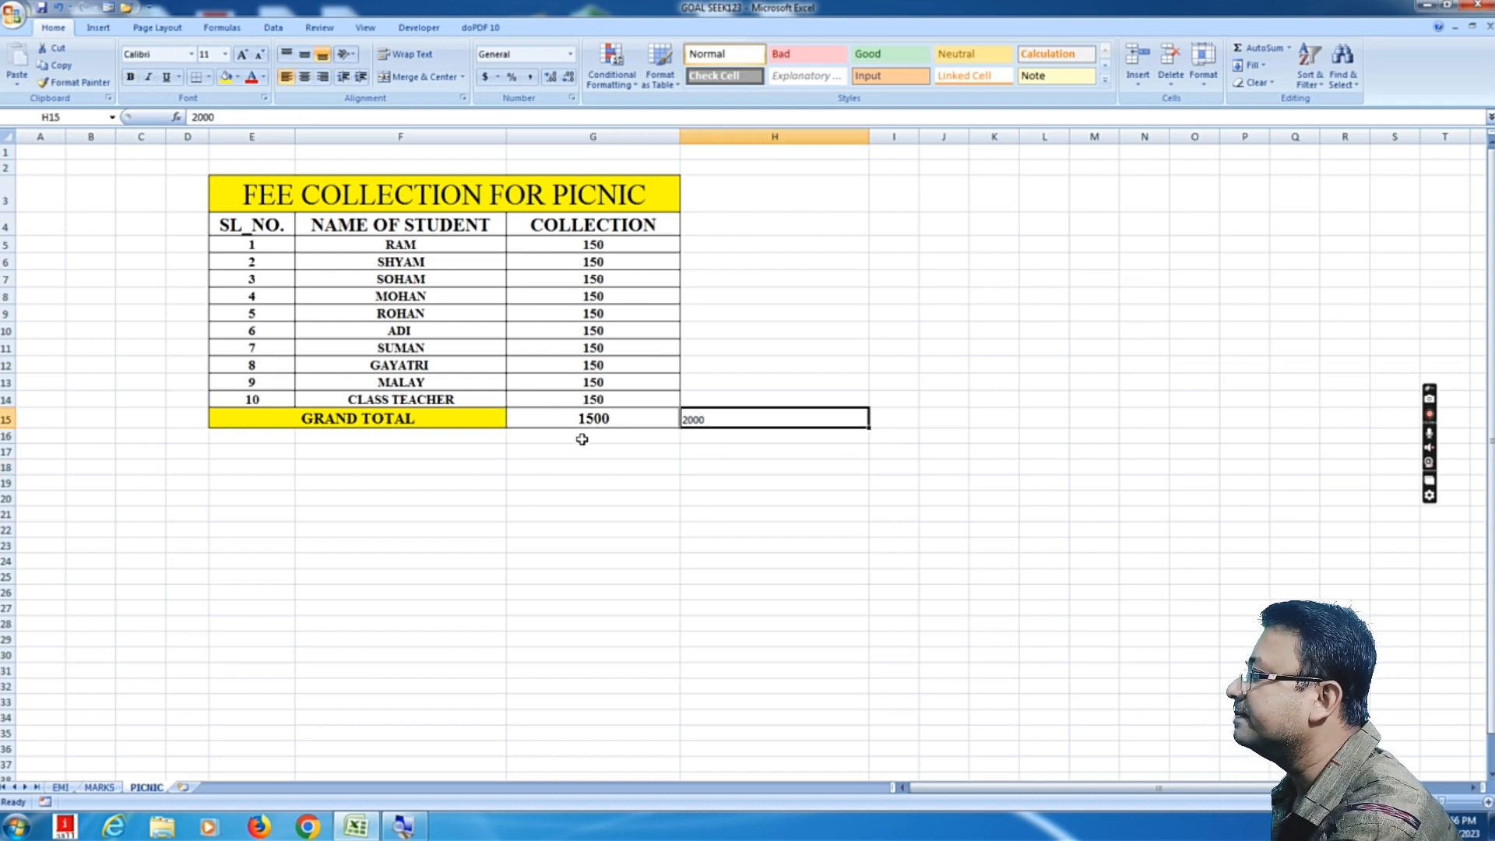
pyautogui.click(617, 400)
pyautogui.click(630, 509)
pyautogui.click(430, 398)
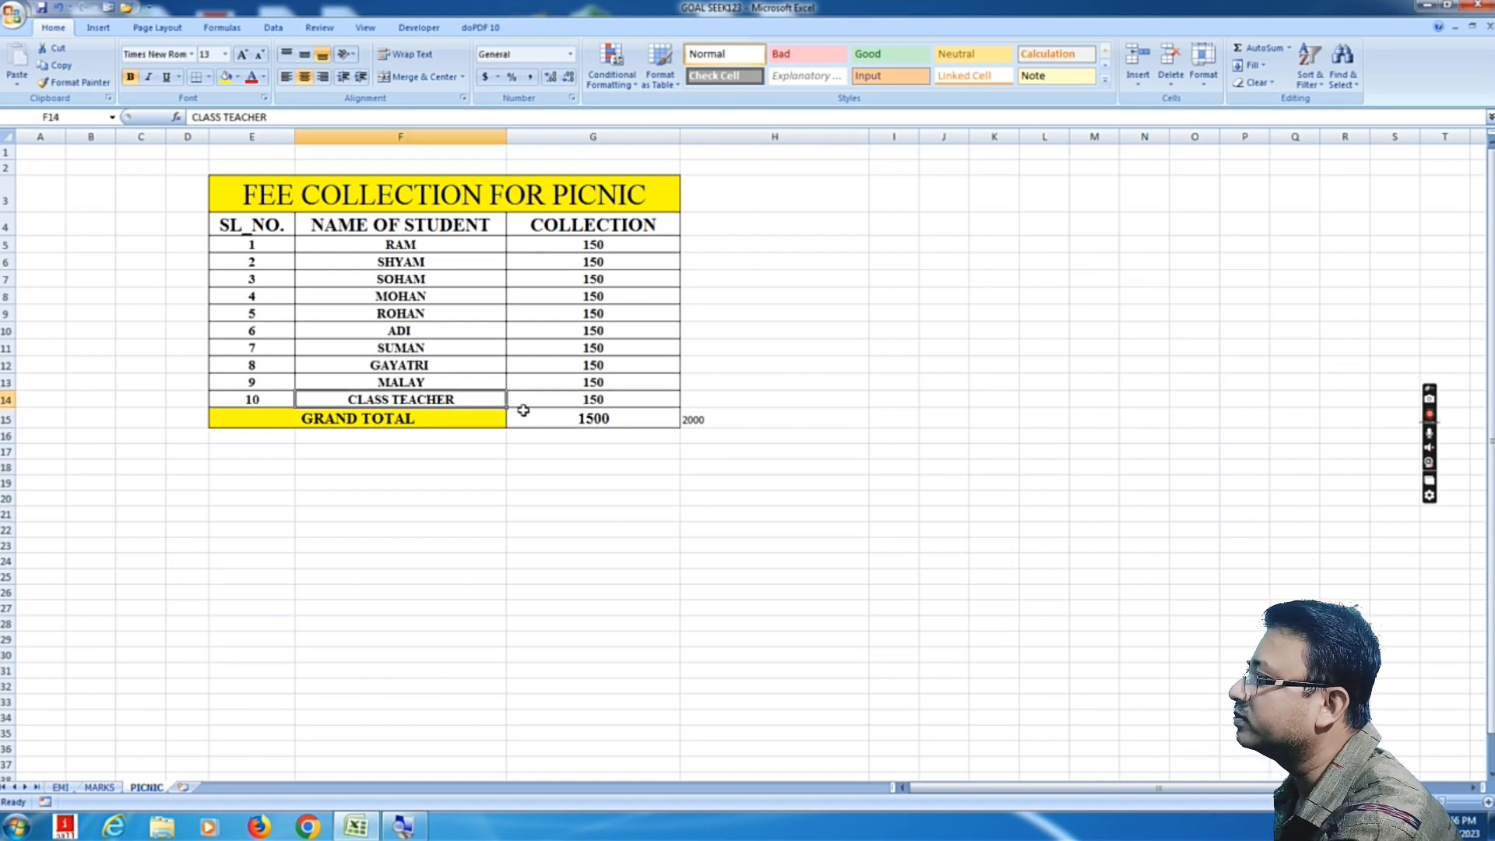
# Step: Run Goal Seek to set the grand total cell $G$15 to 2000 by changing the class teacher's collection cell $G$14
pyautogui.click(605, 406)
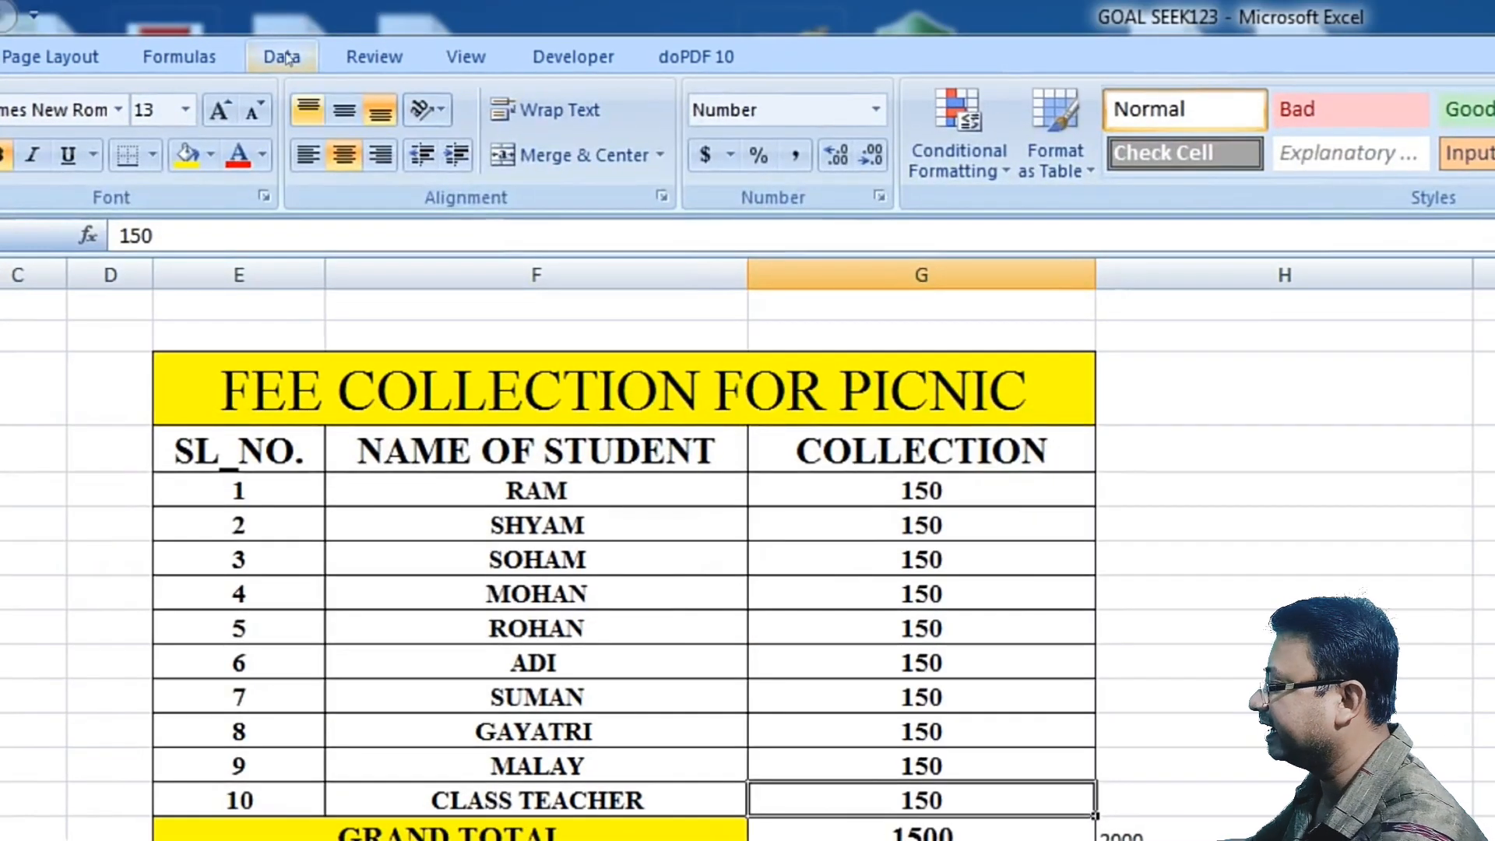
pyautogui.click(274, 28)
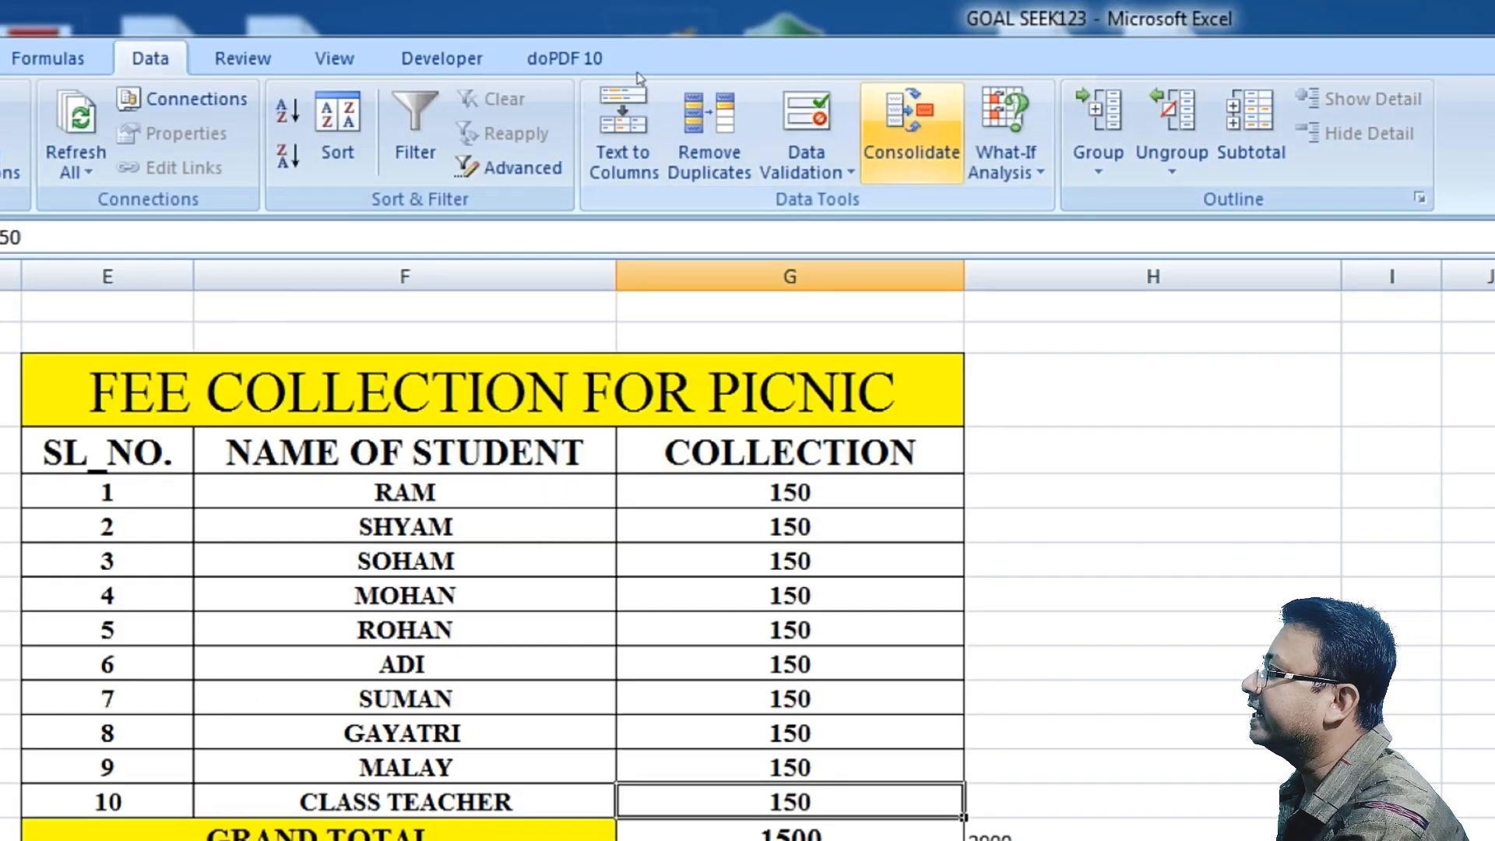
pyautogui.click(1007, 140)
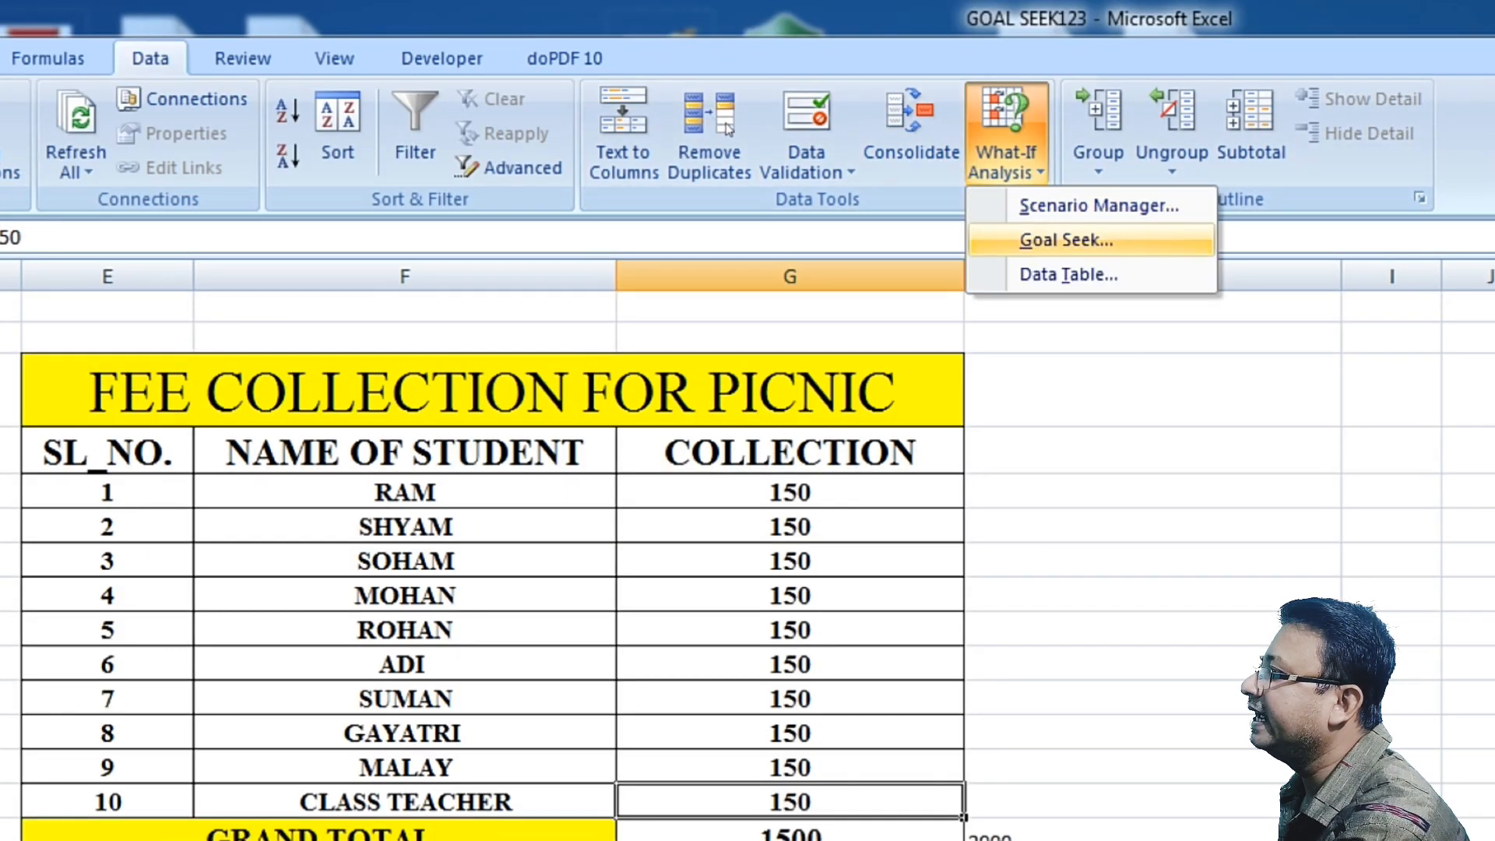
pyautogui.click(1067, 240)
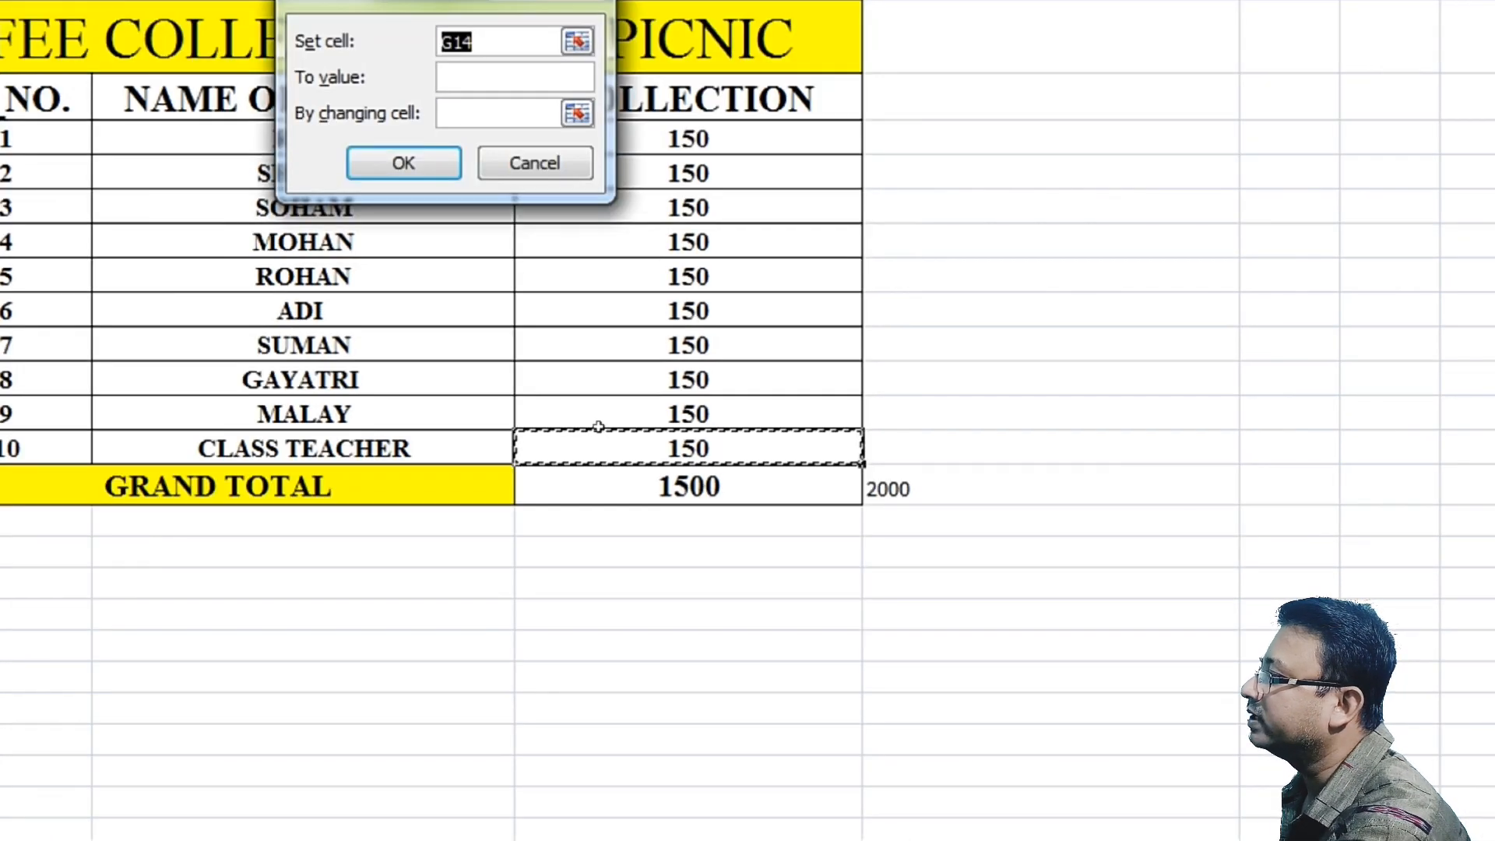
pyautogui.press('Down')
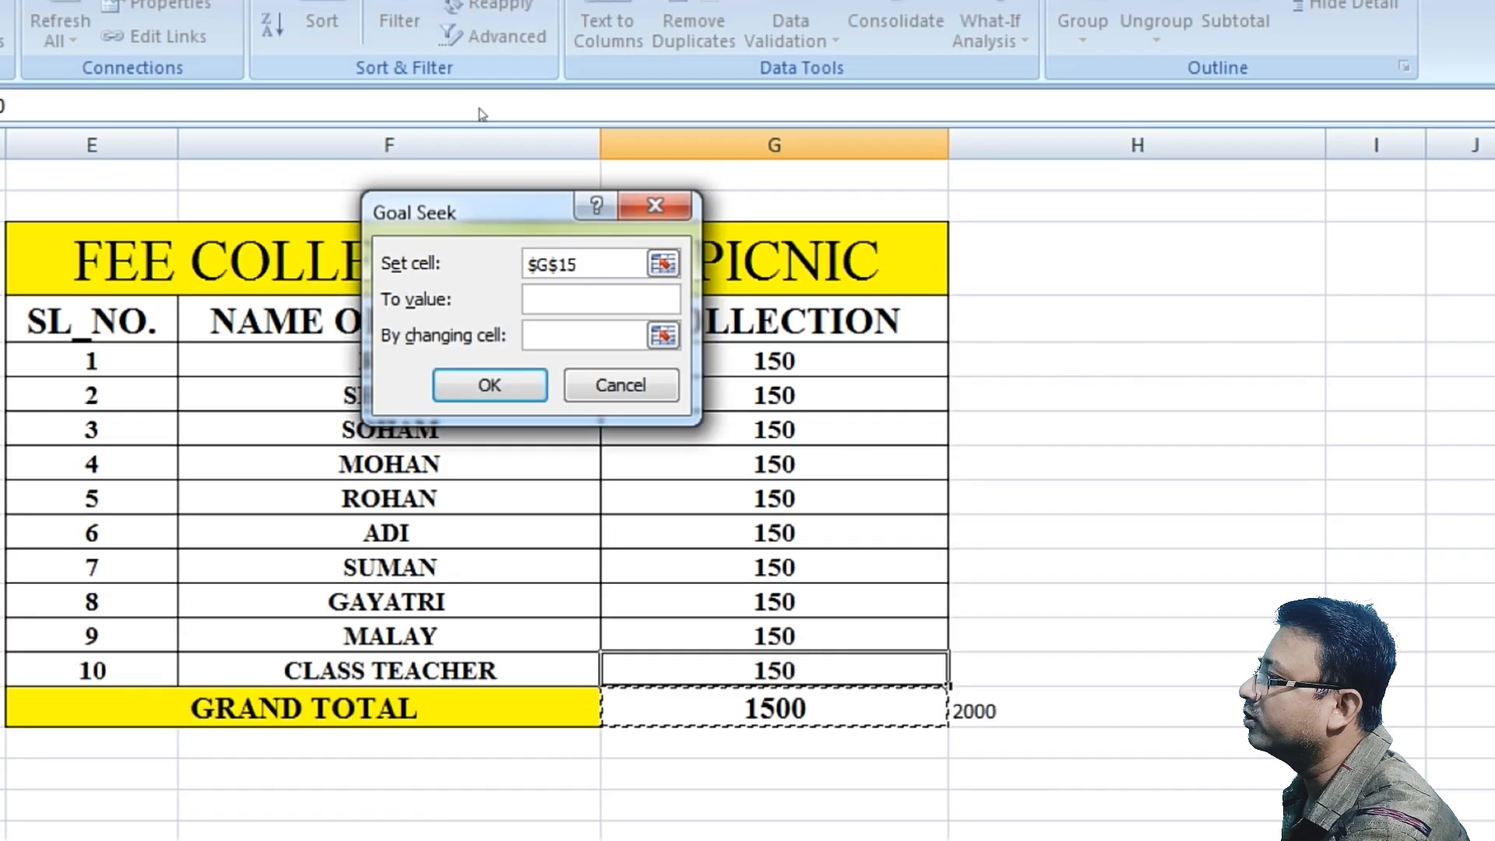
pyautogui.press('Tab')
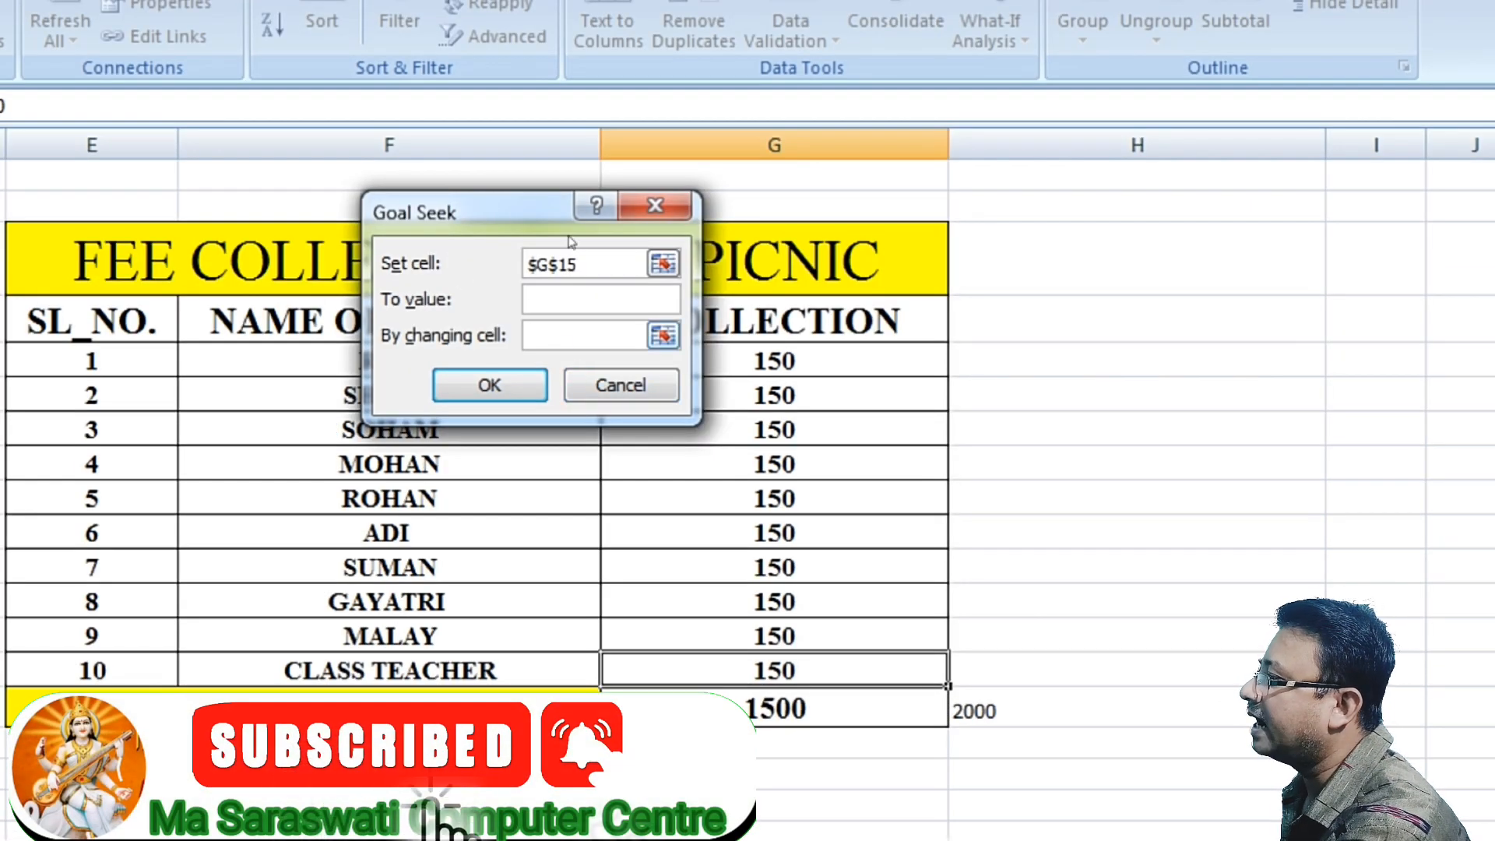
pyautogui.write('2000')
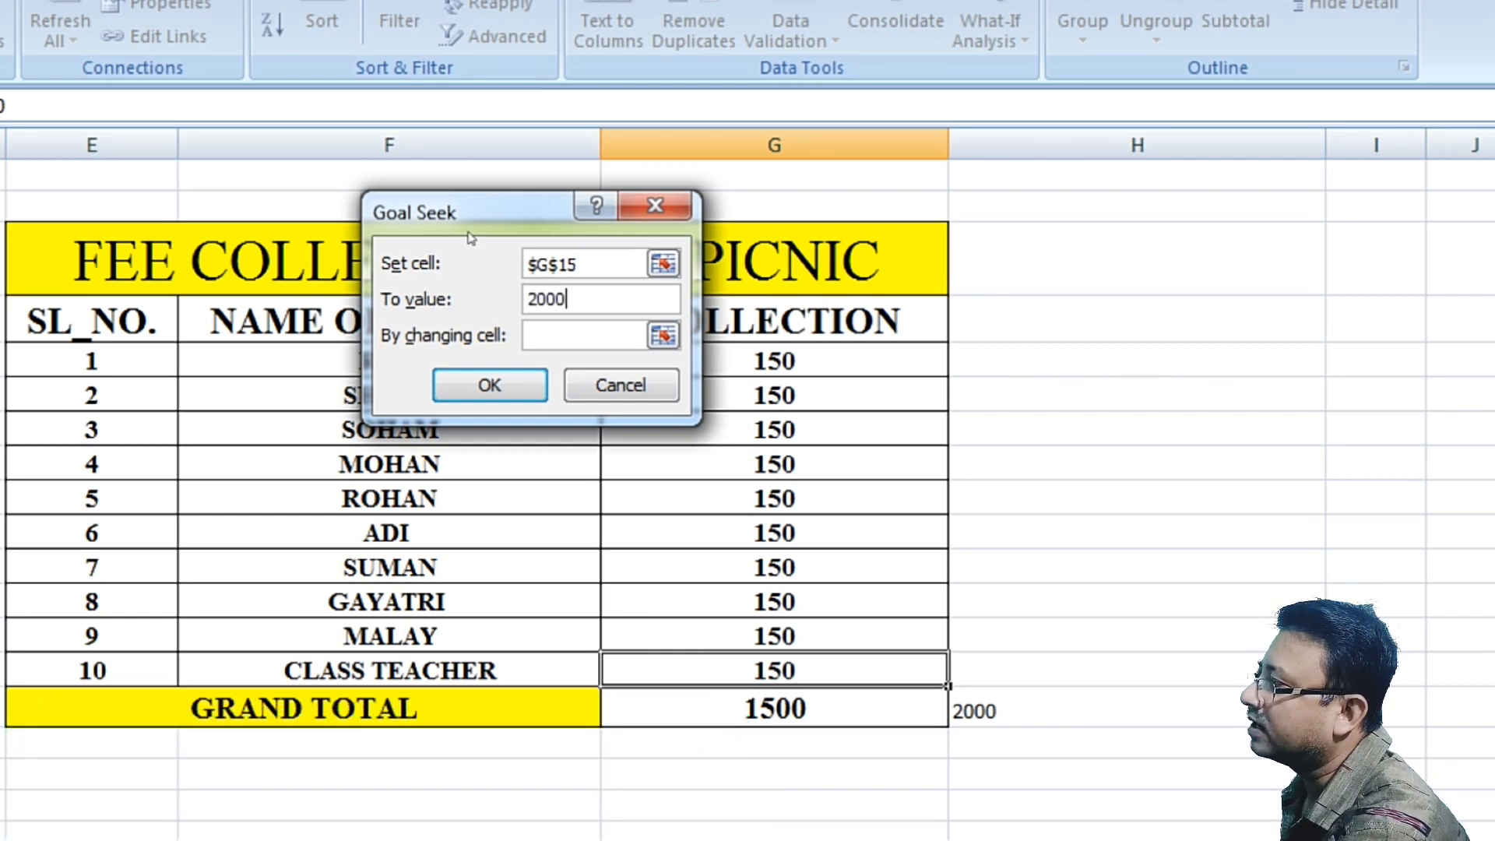
pyautogui.press('Tab')
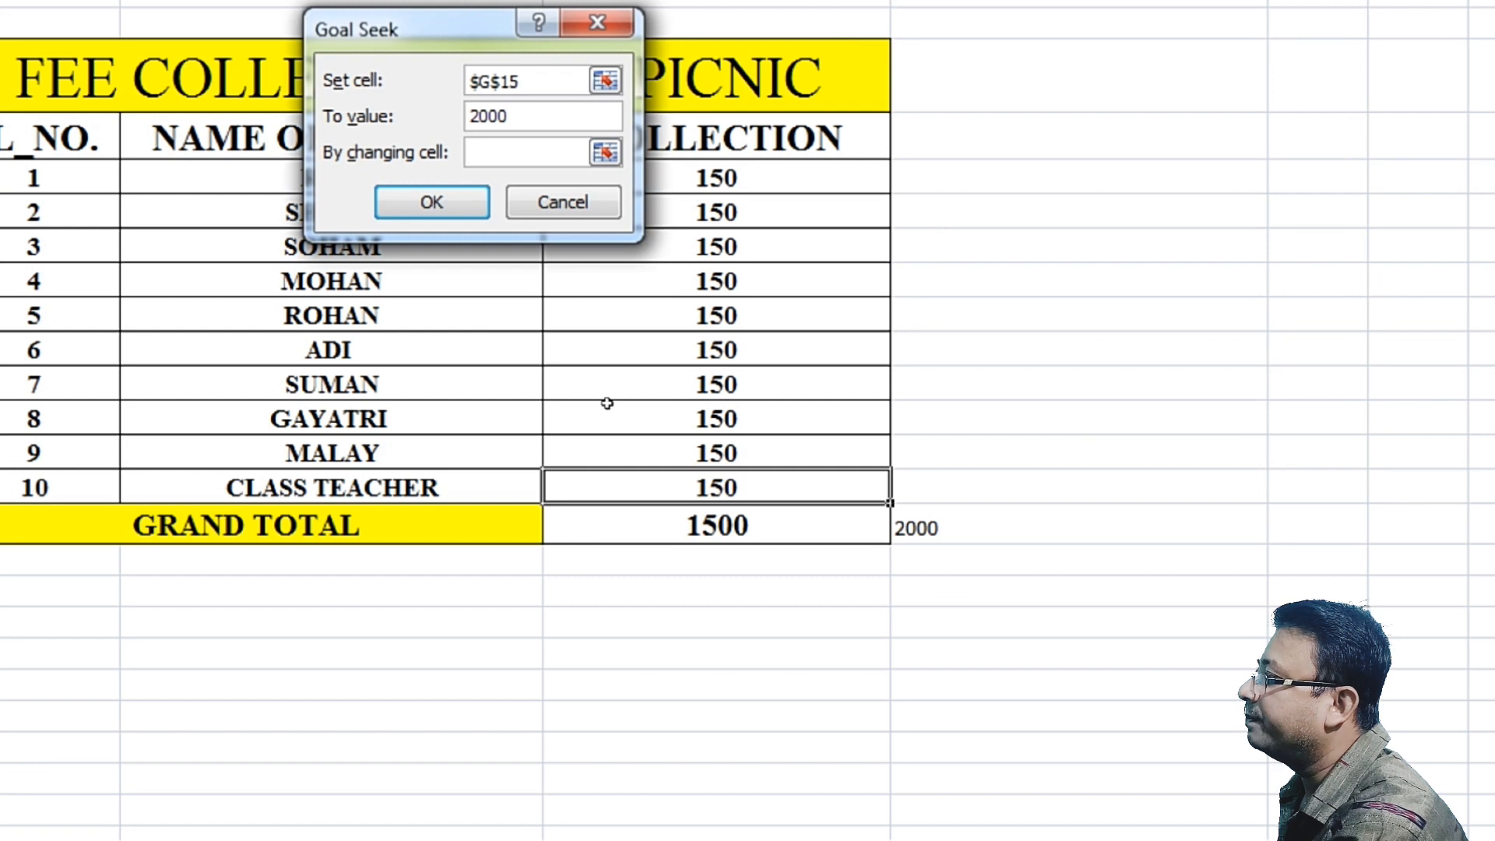
pyautogui.click(716, 488)
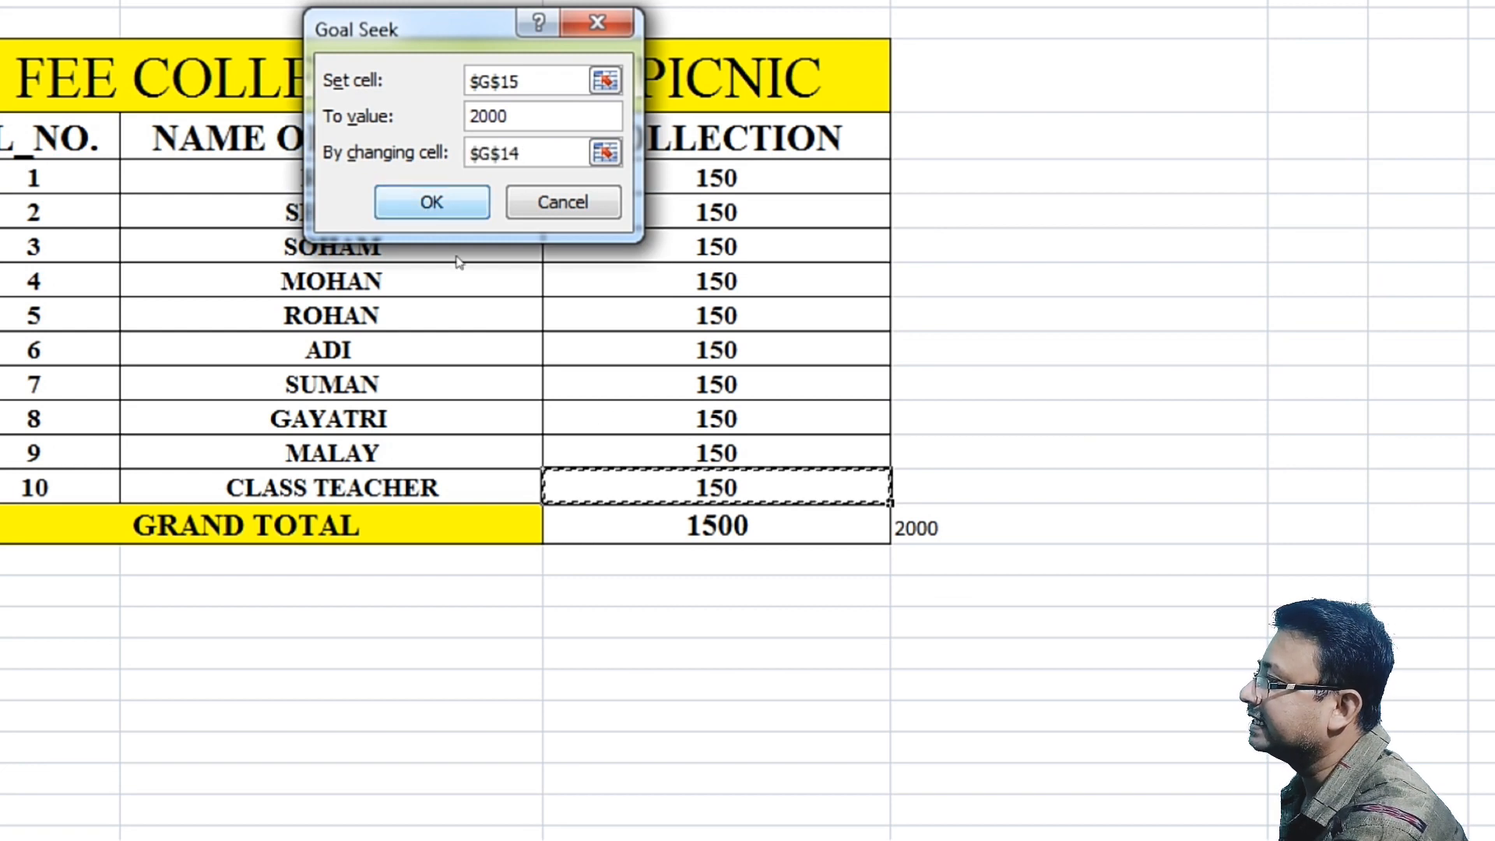
pyautogui.press('Return')
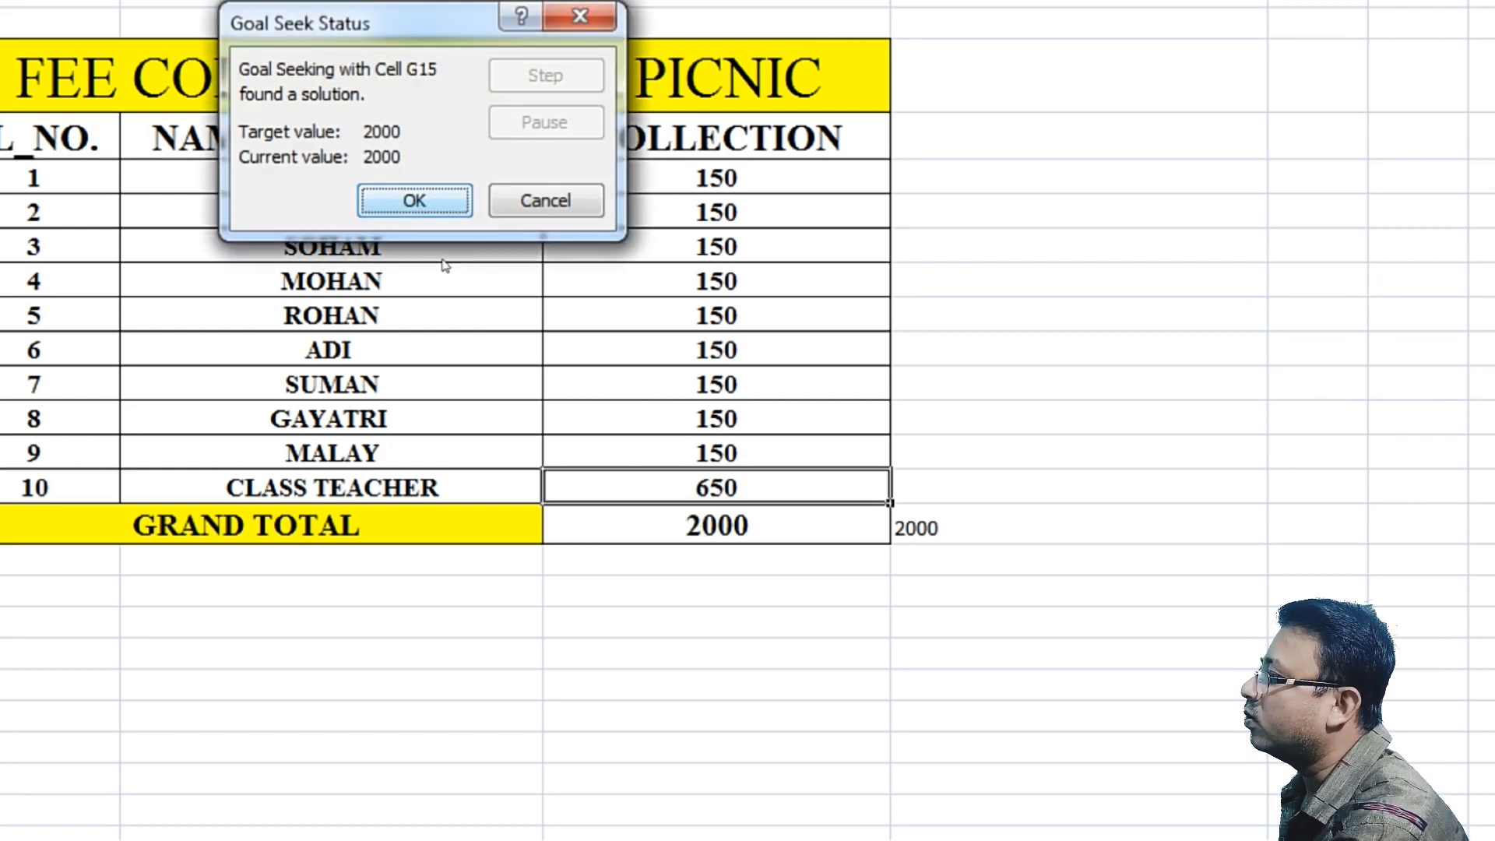
pyautogui.press('Return')
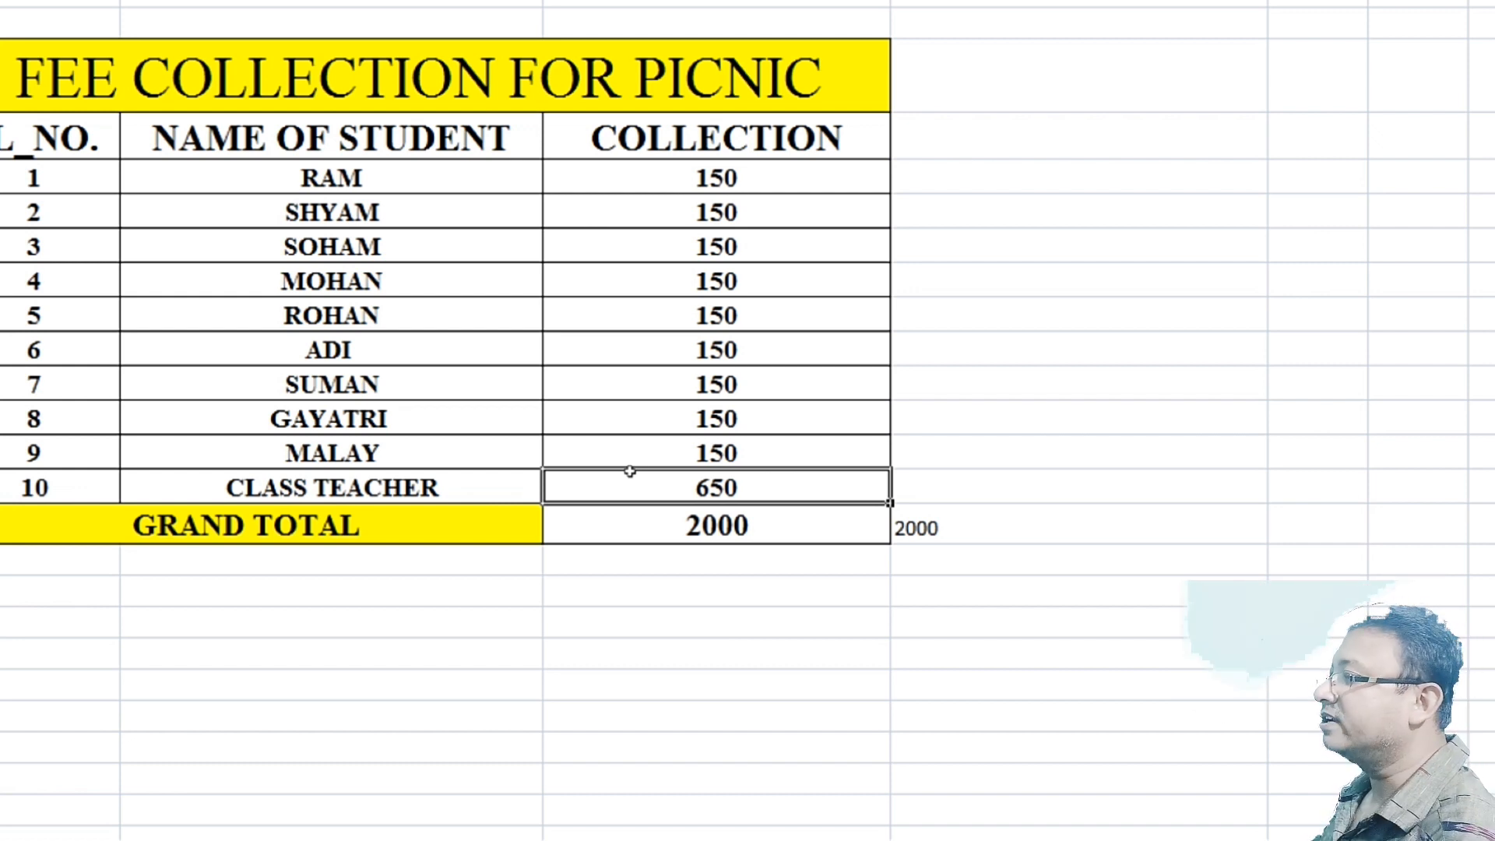
pyautogui.press('Down')
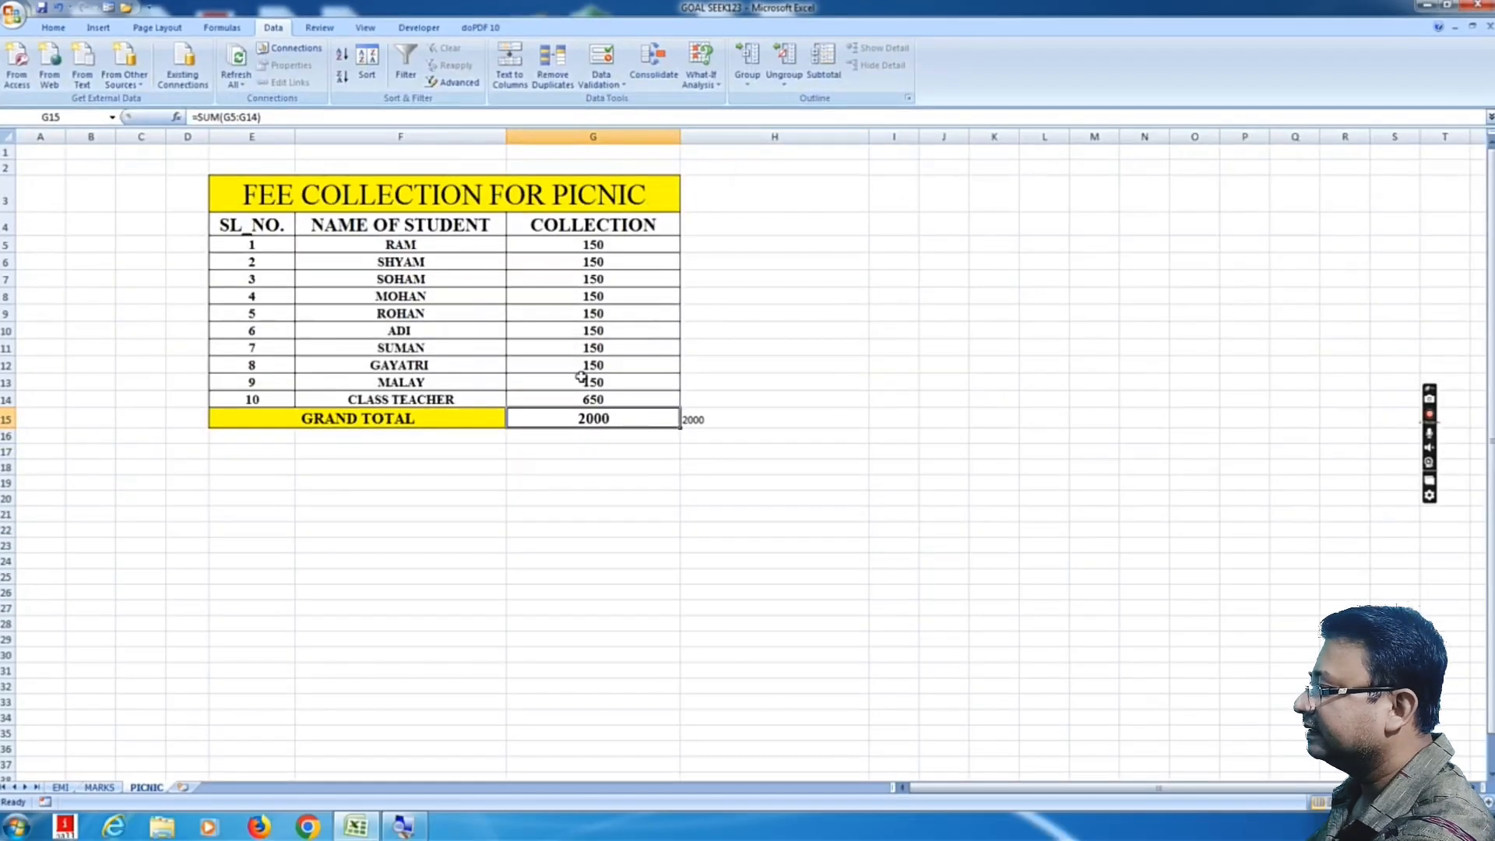
# Step: Switch to the MARKS sheet and autofit the NAME OF STUDENT column to fit the names
pyautogui.click(100, 788)
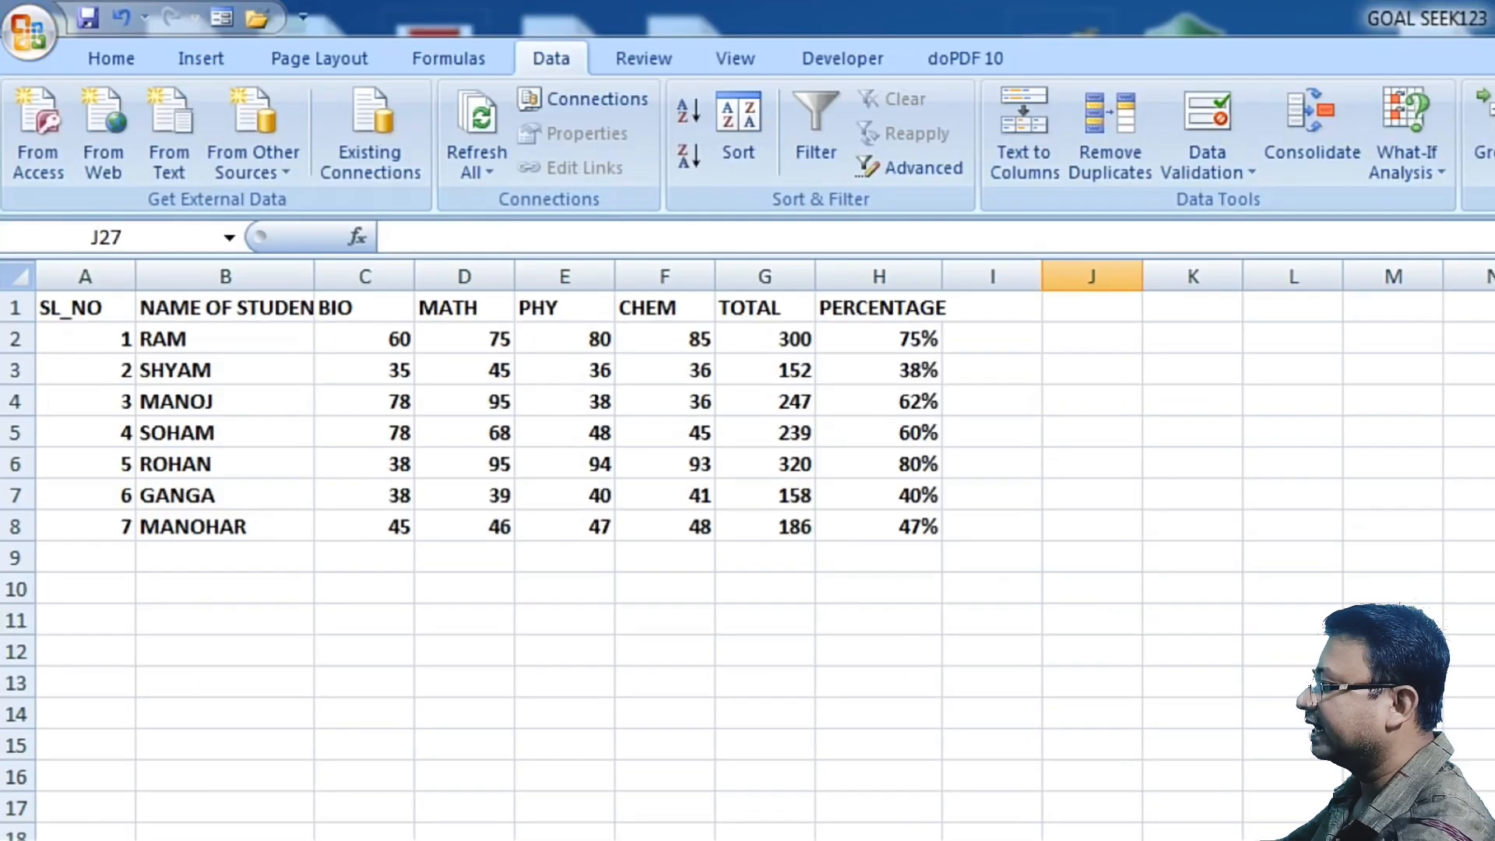
pyautogui.moveTo(156, 341); pyautogui.dragTo(218, 526)
pyautogui.click(464, 682)
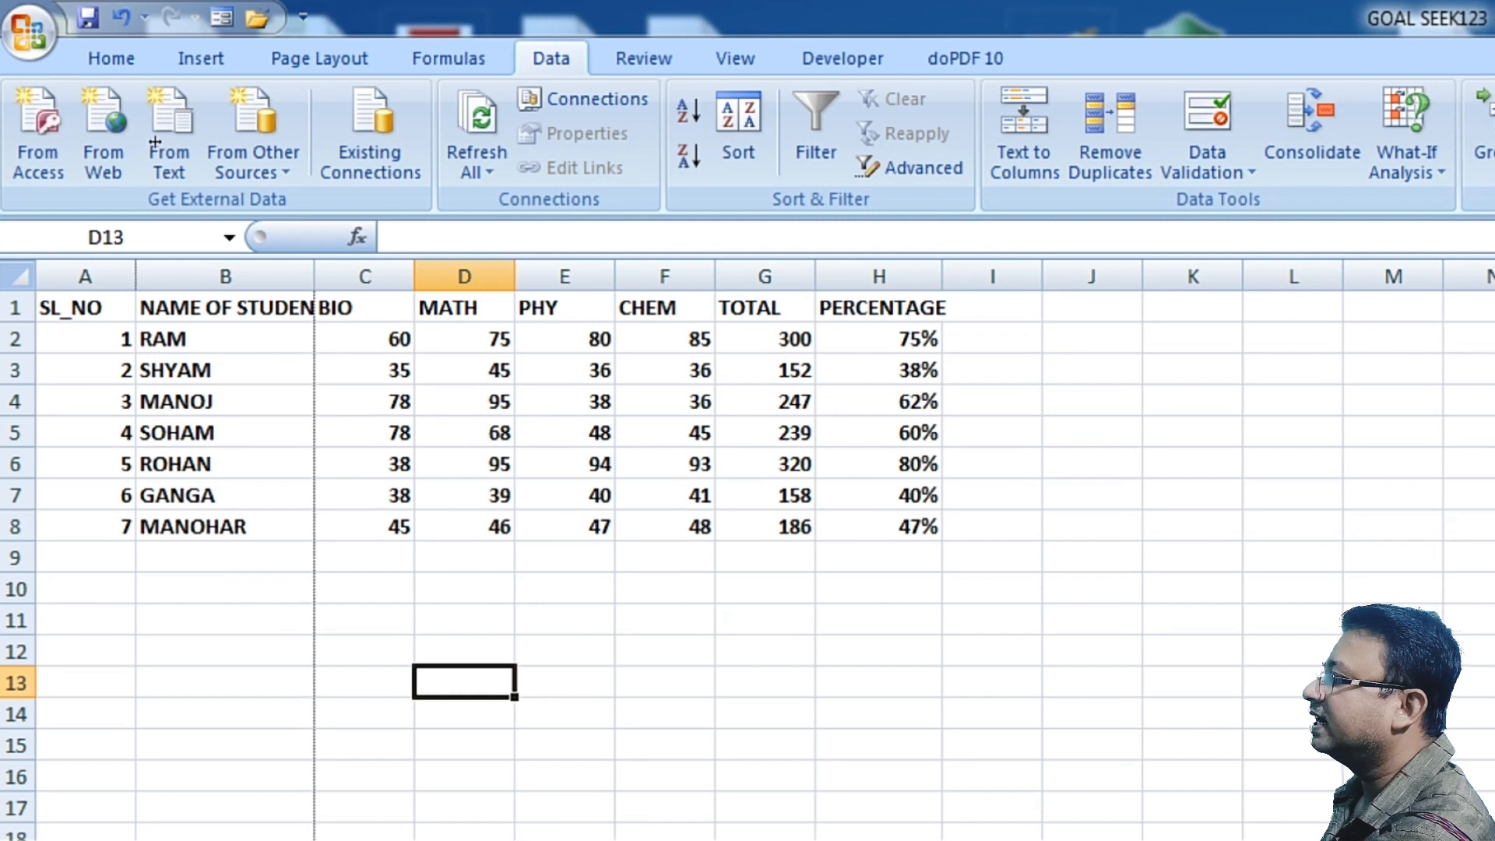
pyautogui.doubleClick(314, 277)
# Step: Examine the TOTAL and PERCENTAGE formulas for the students on the MARKS sheet
pyautogui.click(402, 306)
pyautogui.press('Right')
pyautogui.press('Right')
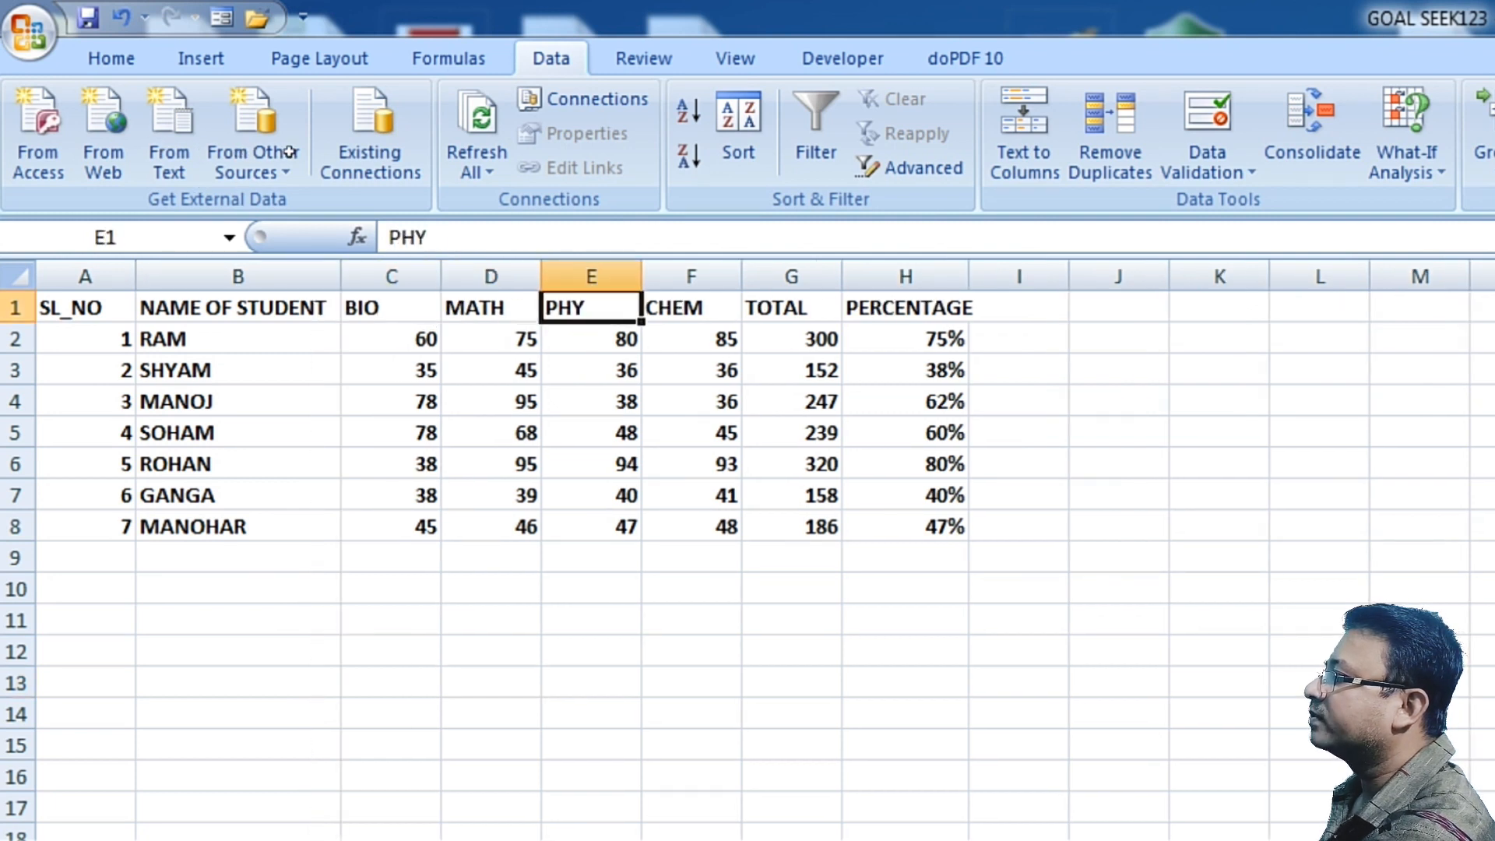
pyautogui.press('Right')
pyautogui.press('Right')
pyautogui.press('Down')
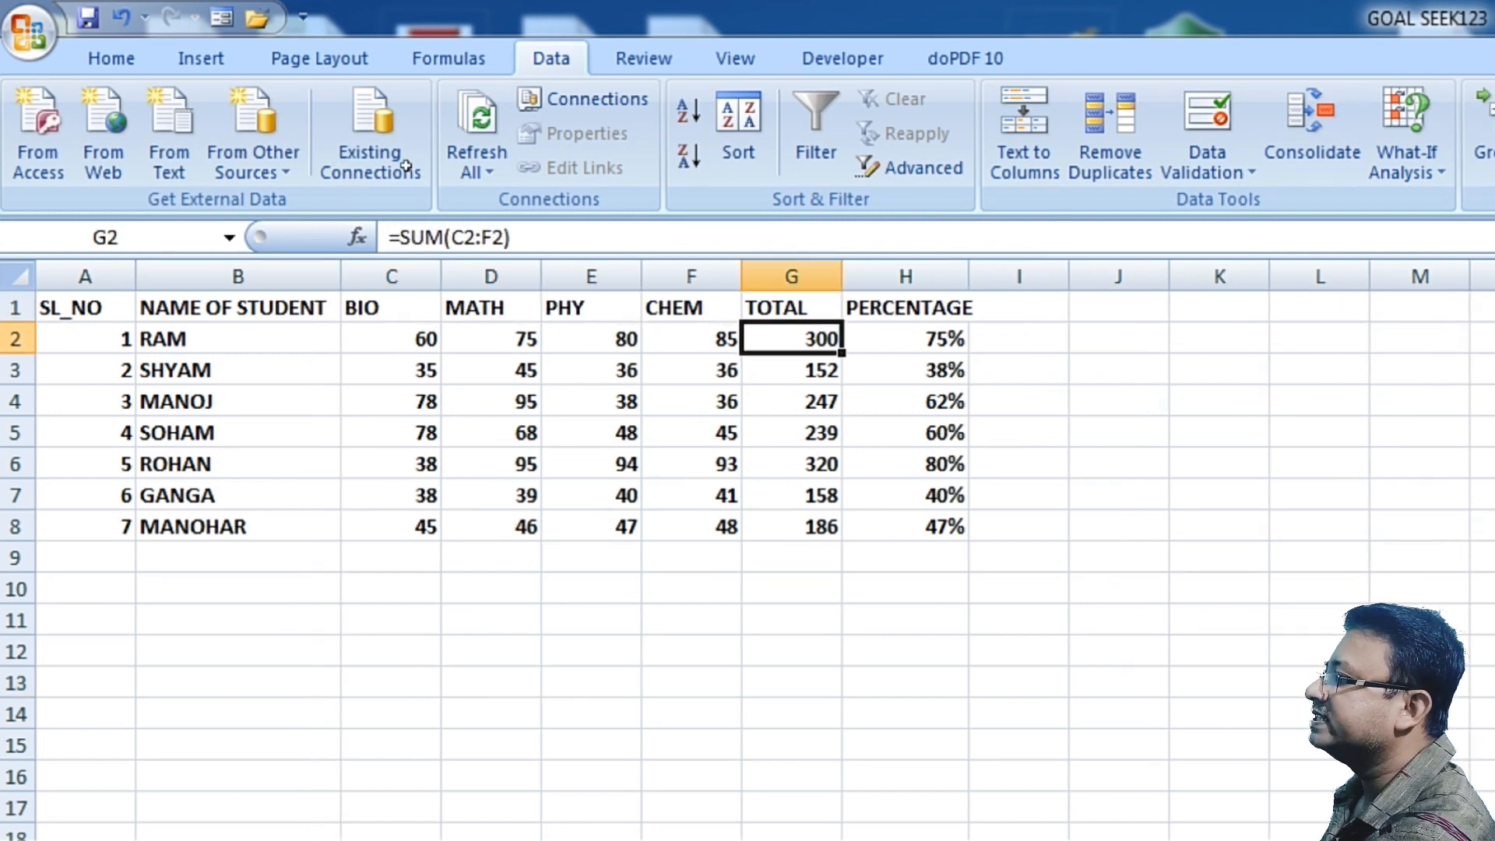
pyautogui.hotkey('ctrl', 'Down')
pyautogui.press('Up')
pyautogui.press('Up')
pyautogui.press('Up')
pyautogui.press('Up')
pyautogui.press('Up')
pyautogui.press('Up')
pyautogui.press('Right')
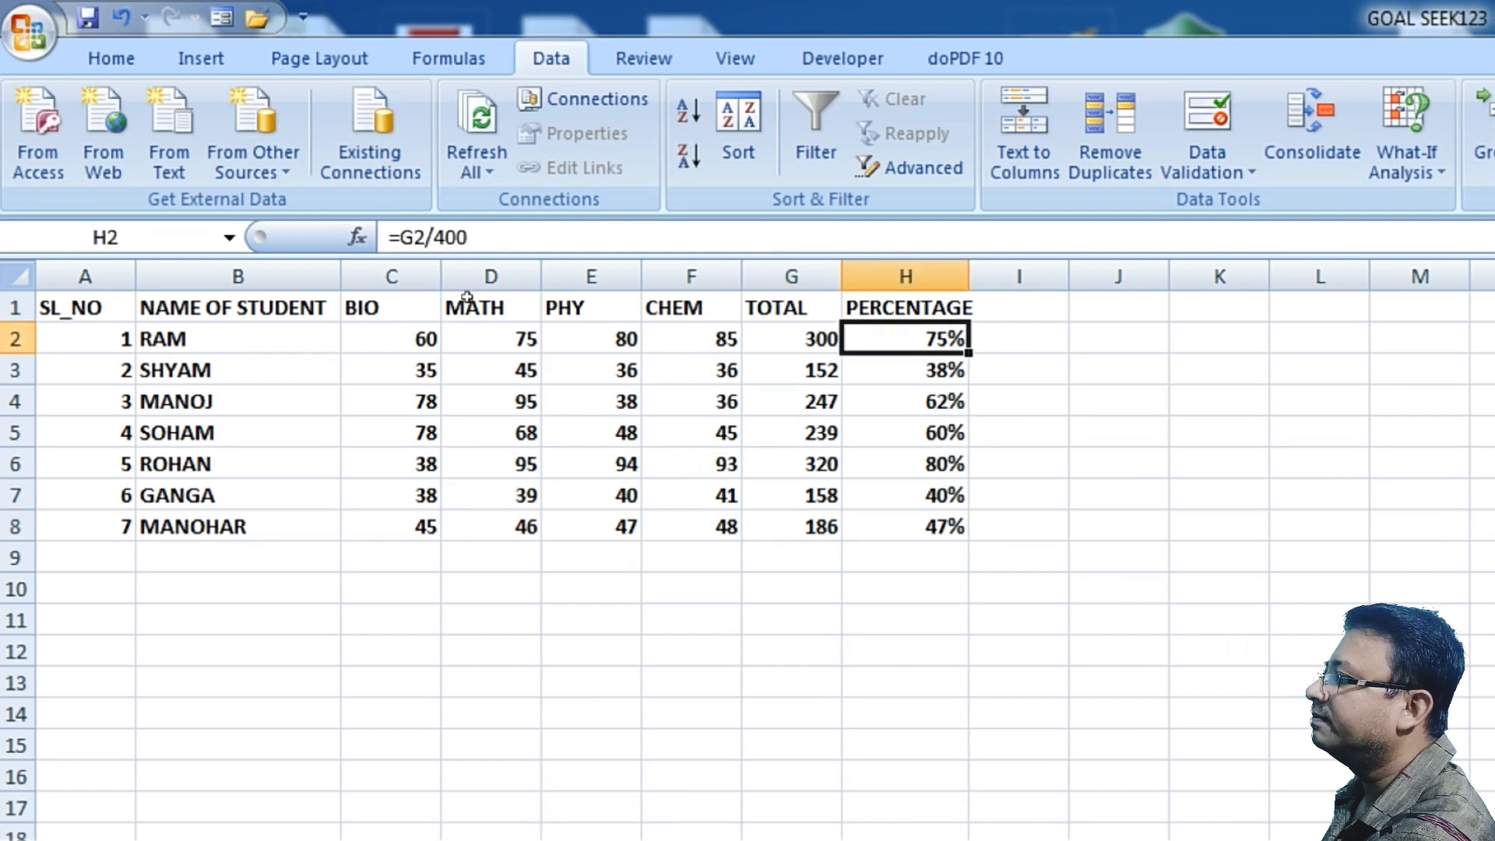
# Step: Review the PERCENTAGE column formulas and GANGA's total and subject mark cells on the MARKS sheet
pyautogui.press('Down')
pyautogui.press('Down')
pyautogui.press('Down')
pyautogui.press('Down')
pyautogui.press('Down')
pyautogui.press('Down')
pyautogui.press('Down')
pyautogui.press('Down')
pyautogui.press('Up')
pyautogui.press('Up')
pyautogui.press('Up')
pyautogui.press('Left')
pyautogui.press('Down')
pyautogui.press('Down')
pyautogui.press('Down')
pyautogui.press('Down')
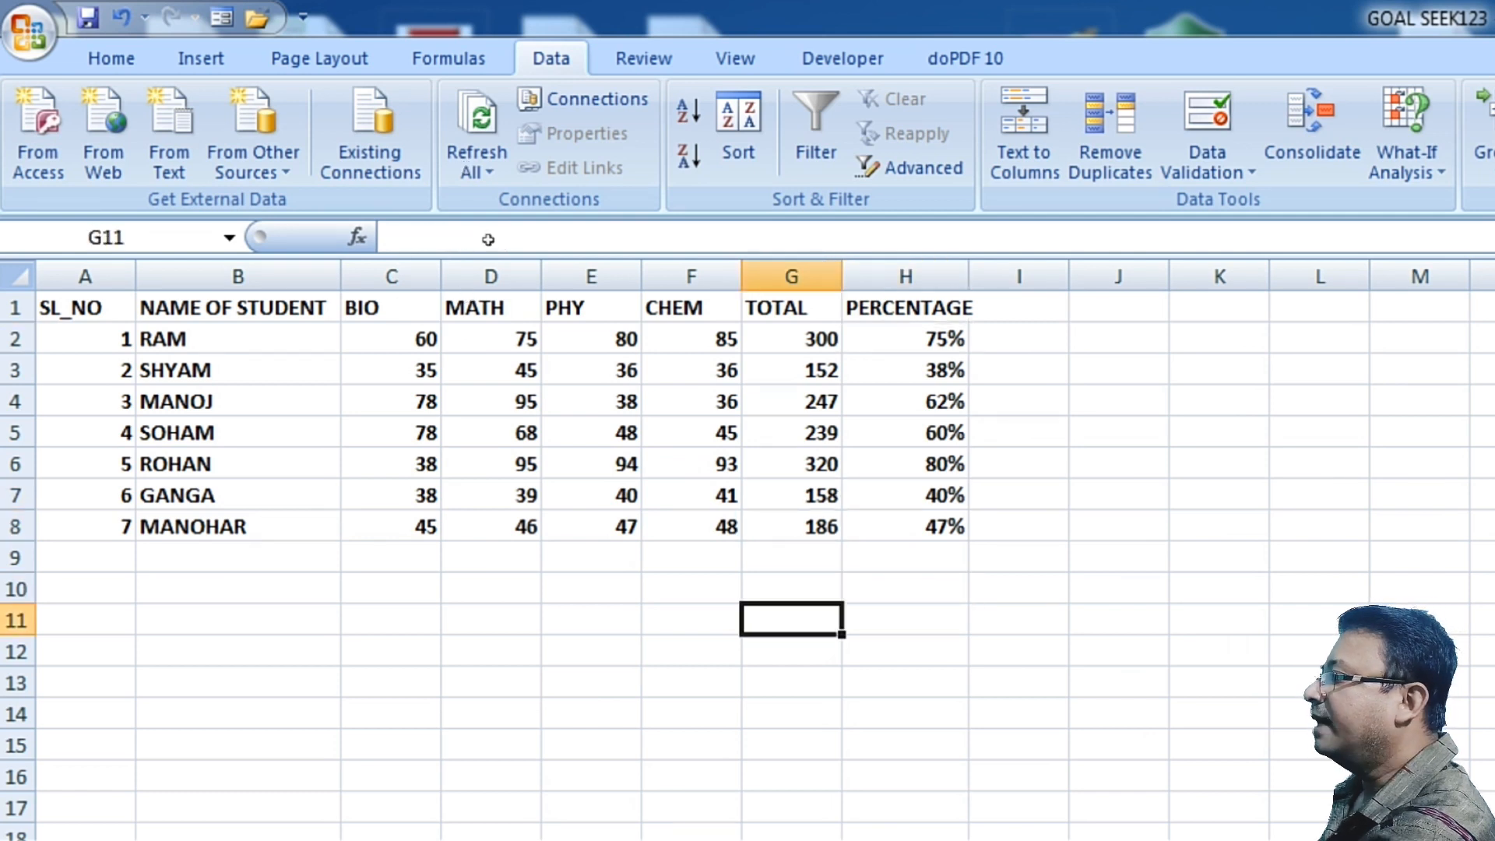
pyautogui.press('Up')
pyautogui.press('Up')
pyautogui.press('Up')
pyautogui.press('Up')
pyautogui.press('Up')
pyautogui.press('Up')
pyautogui.press('Up')
pyautogui.press('Up')
pyautogui.press('Up')
pyautogui.press('Right')
pyautogui.hotkey('shift', 'Down')
pyautogui.hotkey('shift', 'Down')
pyautogui.hotkey('shift', 'Down')
pyautogui.hotkey('shift', 'Down')
pyautogui.hotkey('shift', 'Down')
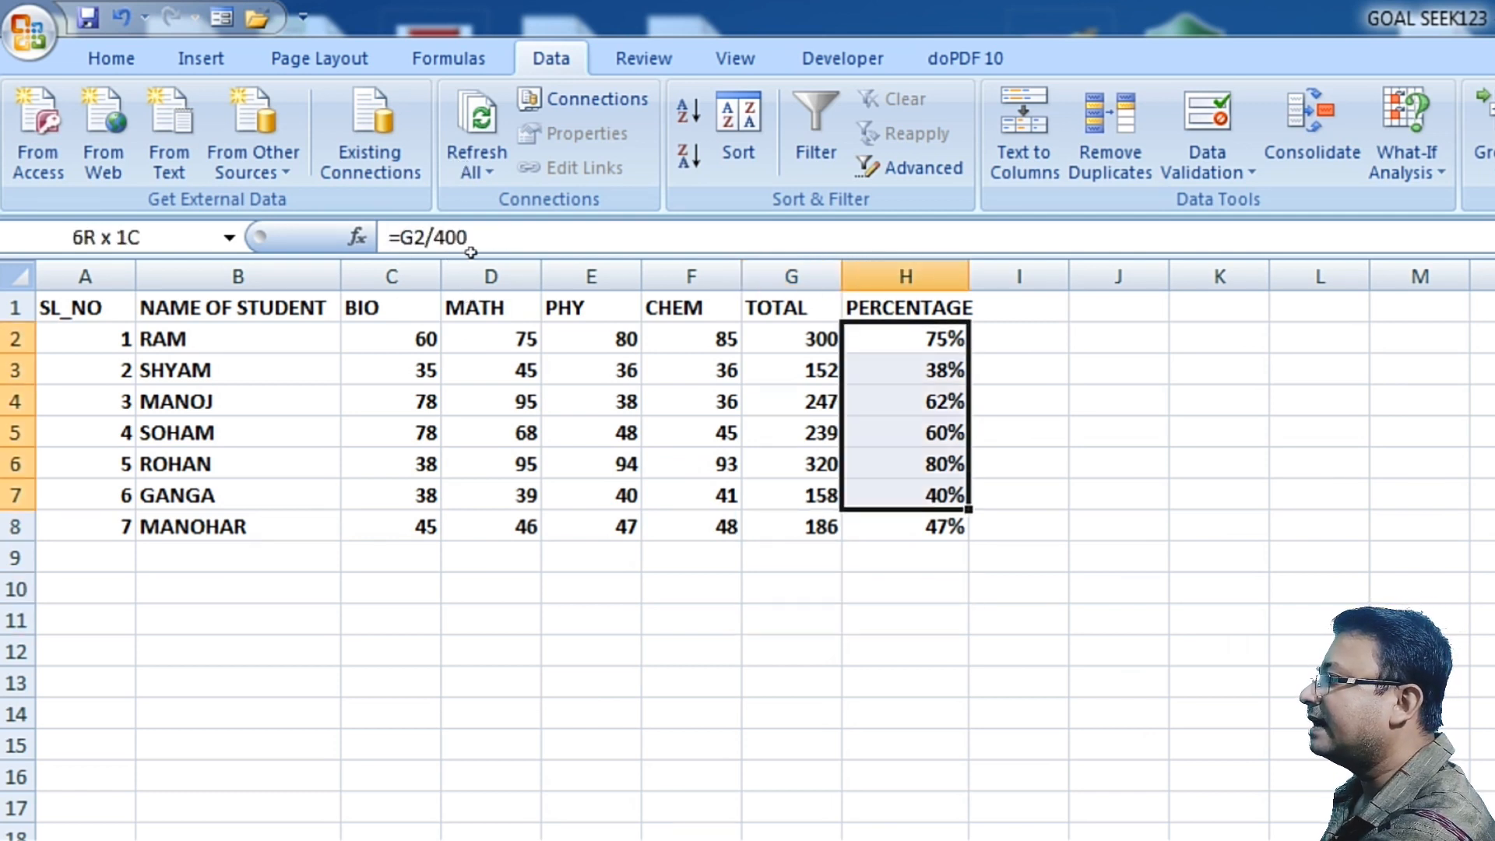
pyautogui.hotkey('shift', 'Down')
pyautogui.press('Down')
pyautogui.press('Down')
pyautogui.press('Down')
pyautogui.press('Down')
pyautogui.press('Down')
pyautogui.press('Down')
pyautogui.press('Down')
pyautogui.press('Down')
pyautogui.press('Down')
pyautogui.press('Down')
pyautogui.press('Up')
pyautogui.press('Up')
pyautogui.press('Up')
pyautogui.press('Up')
pyautogui.press('Up')
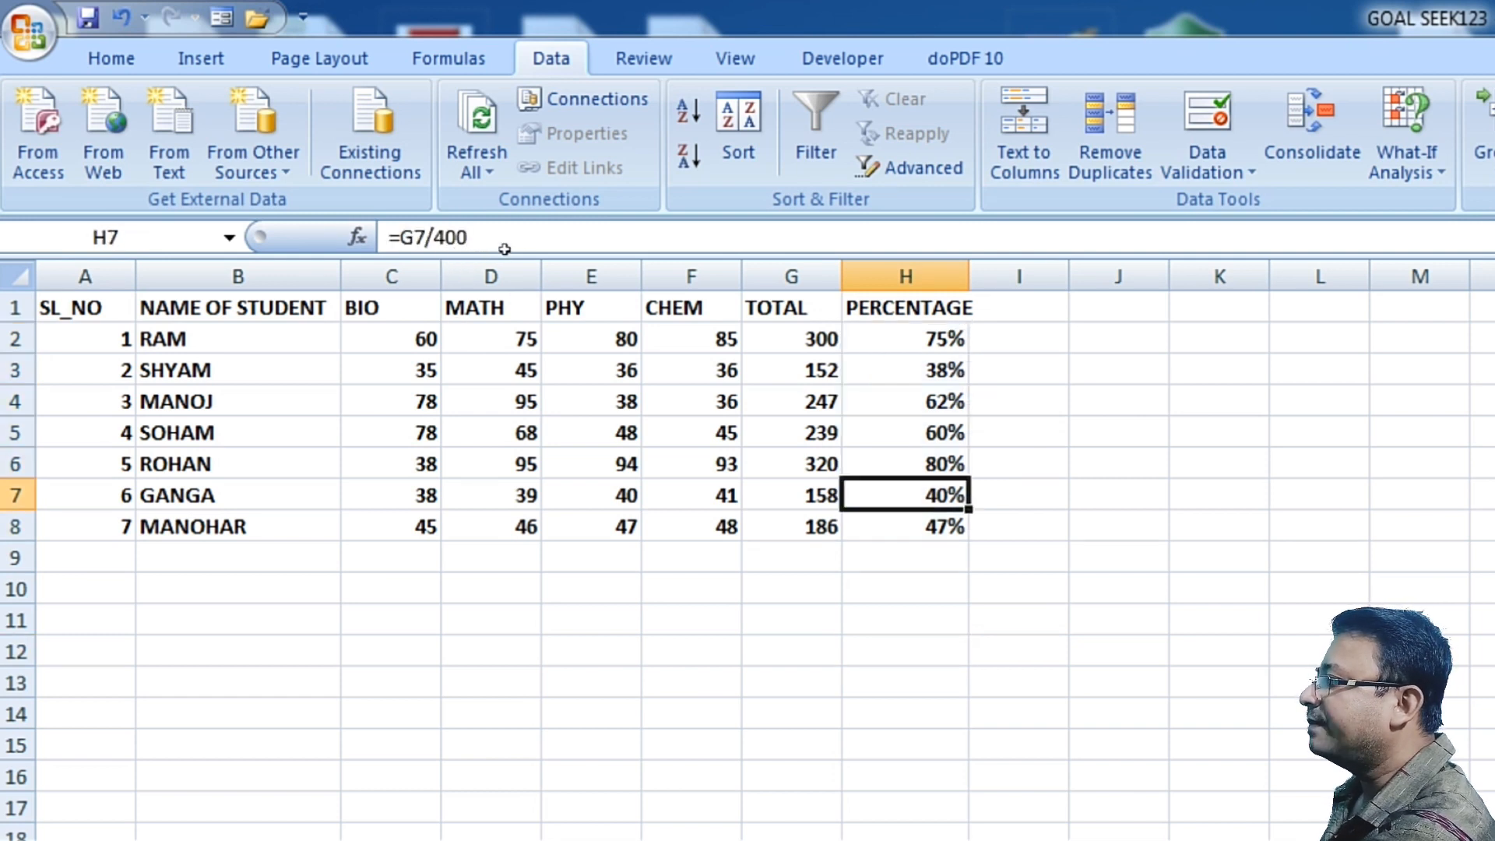
pyautogui.press('Right')
pyautogui.press('Left')
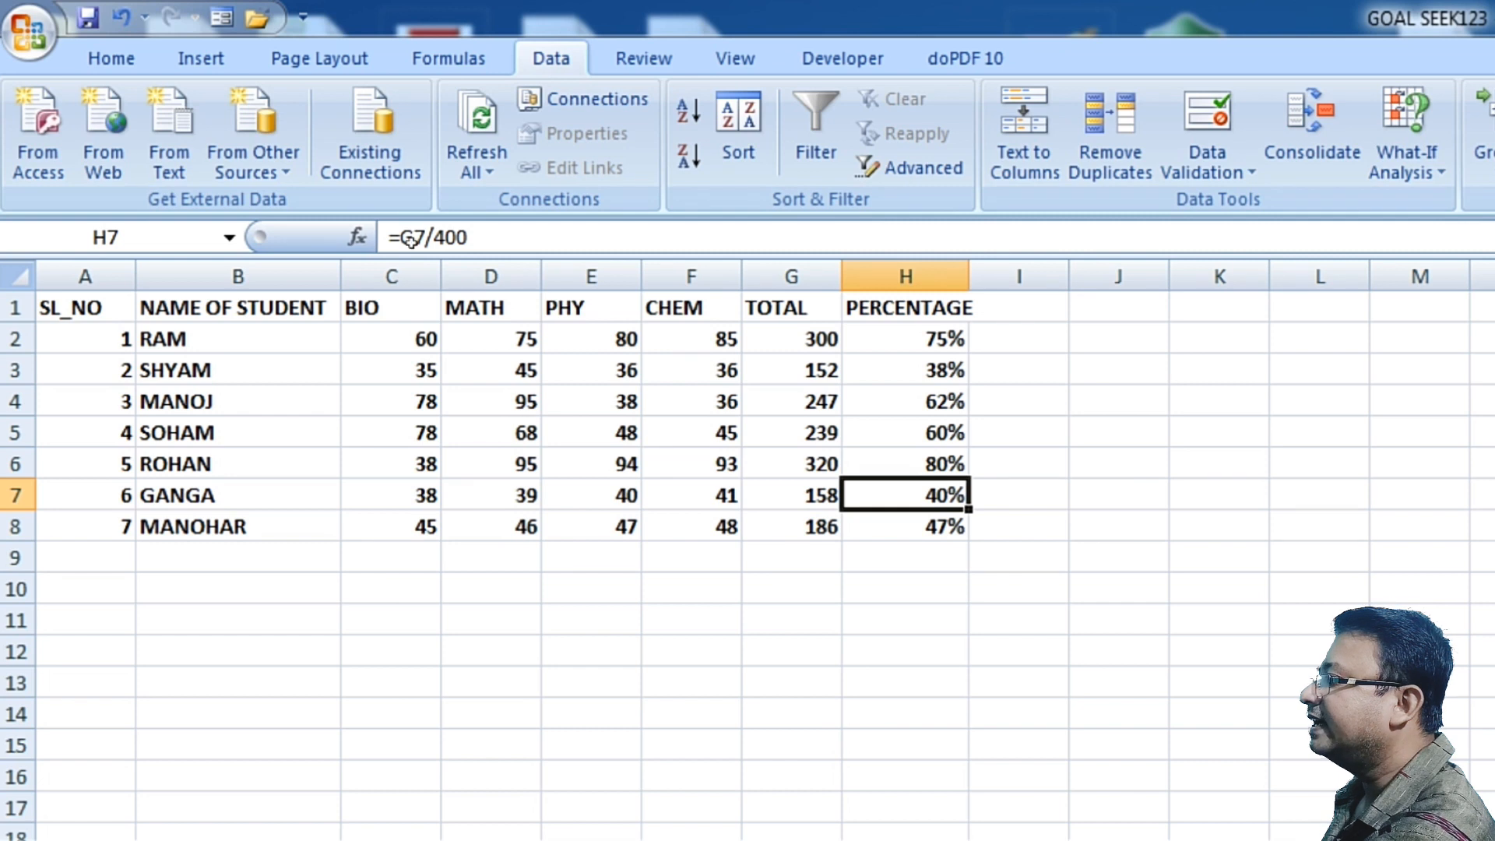
pyautogui.press('Left')
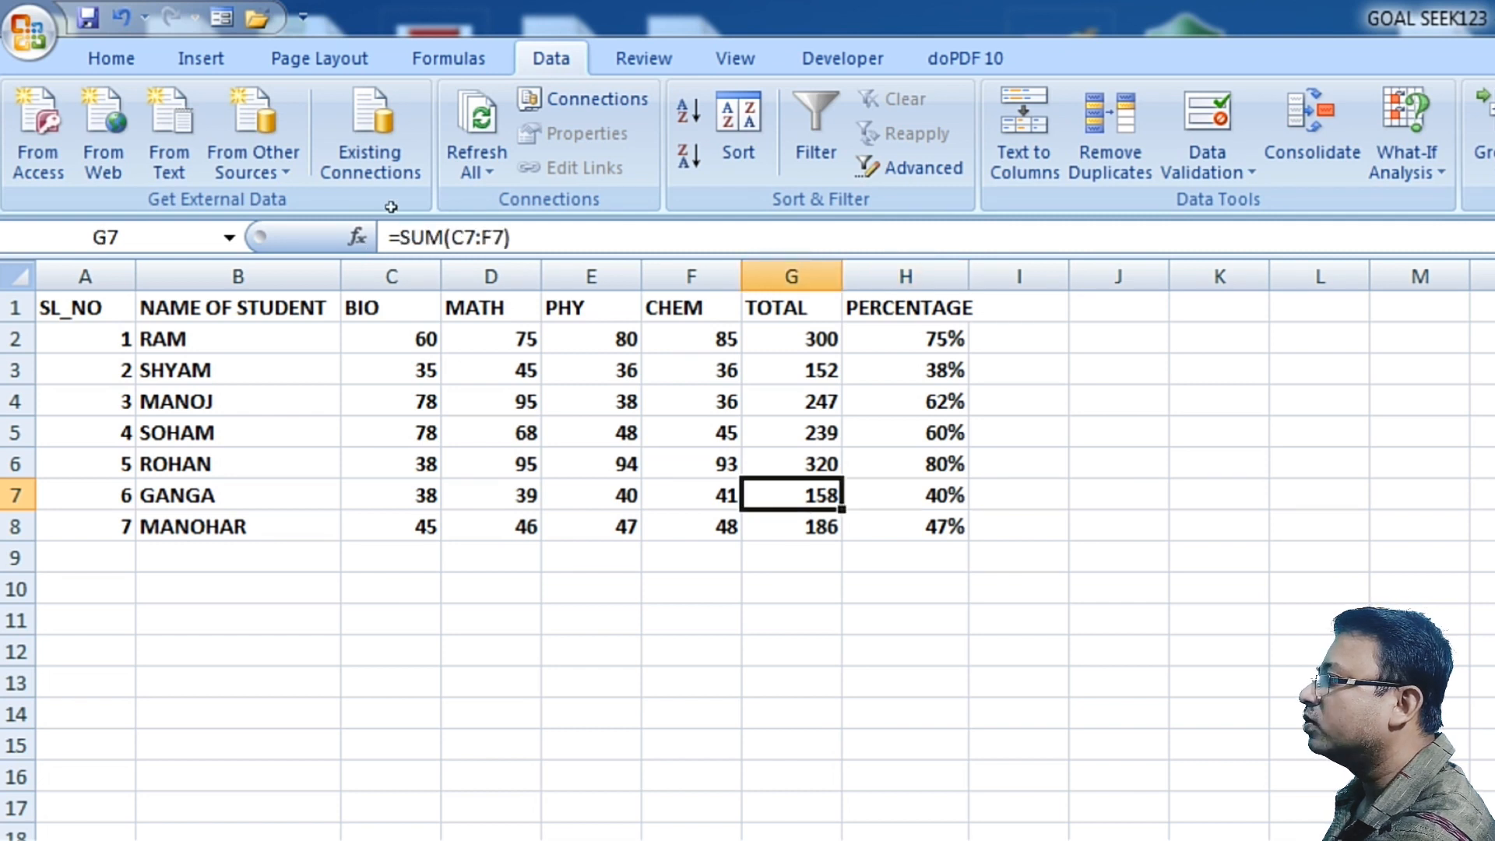
pyautogui.click(695, 495)
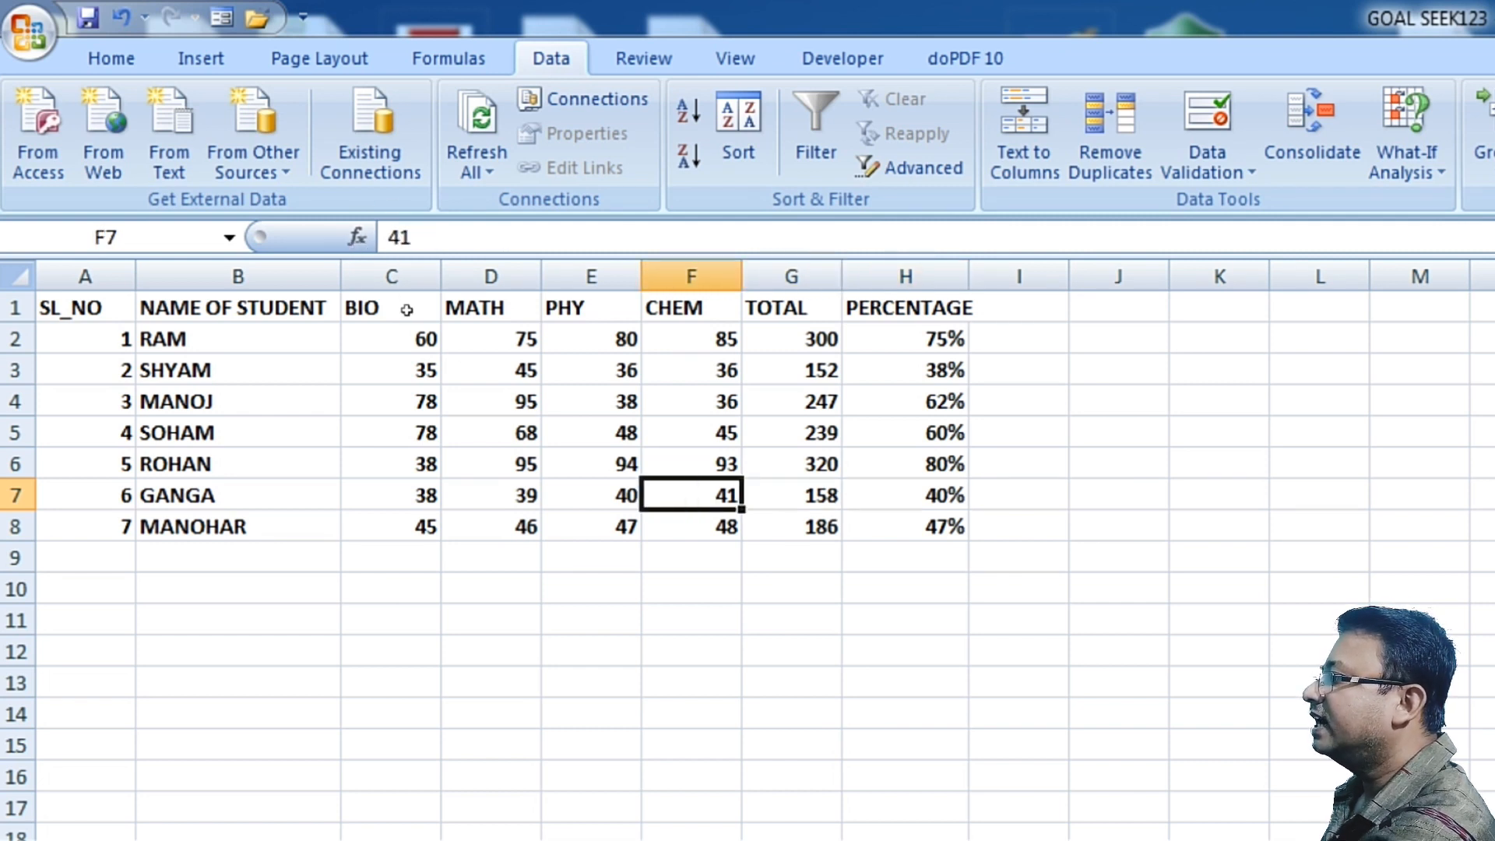
pyautogui.click(802, 621)
pyautogui.click(798, 495)
pyautogui.click(905, 588)
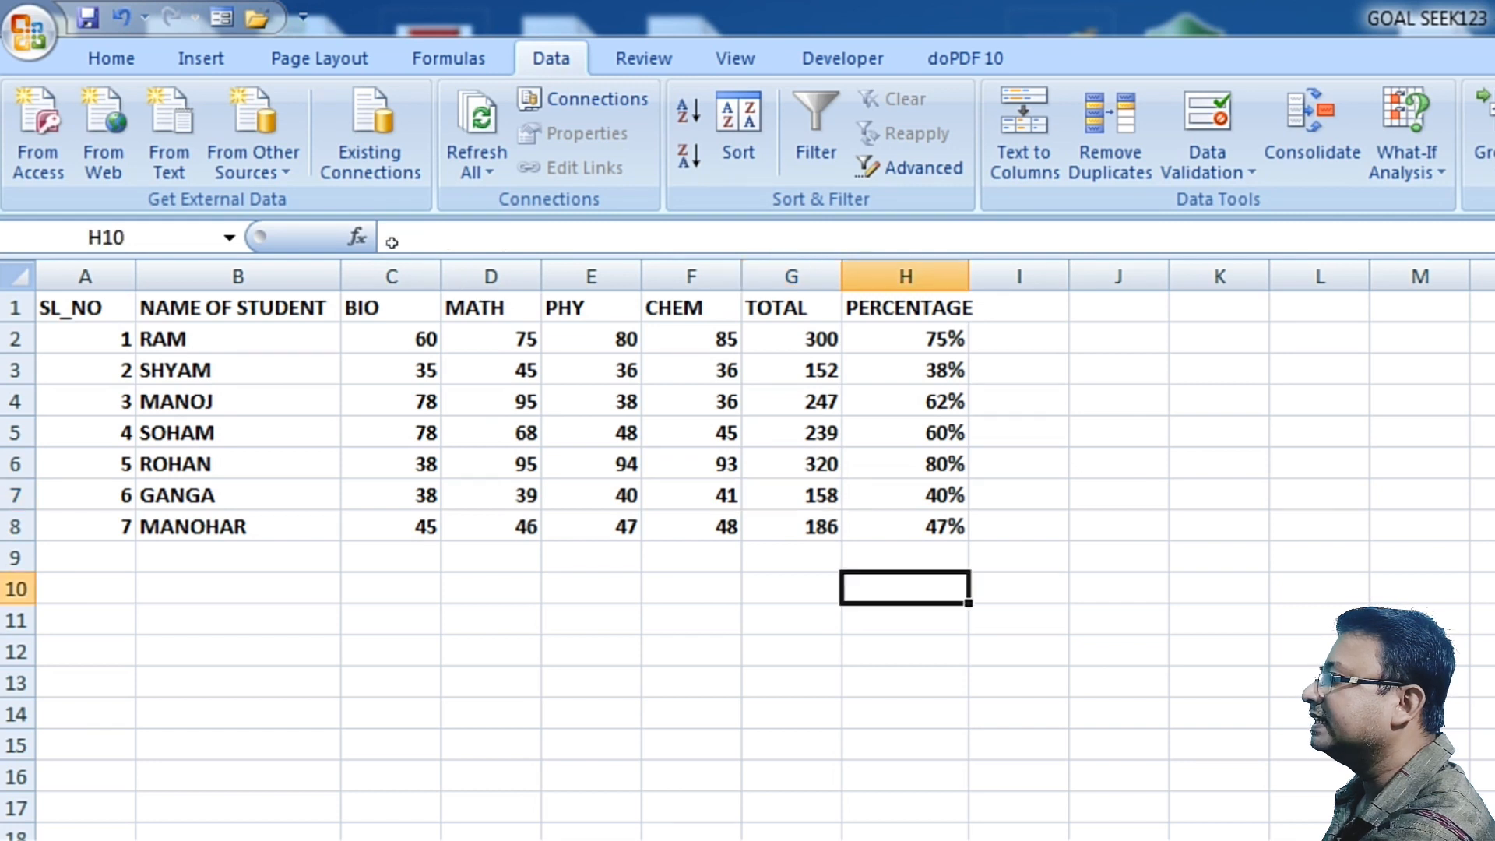
# Step: Replace GANGA's TOTAL formula in G7 with the fixed value 158
pyautogui.click(796, 495)
pyautogui.write('158')
pyautogui.press('Return')
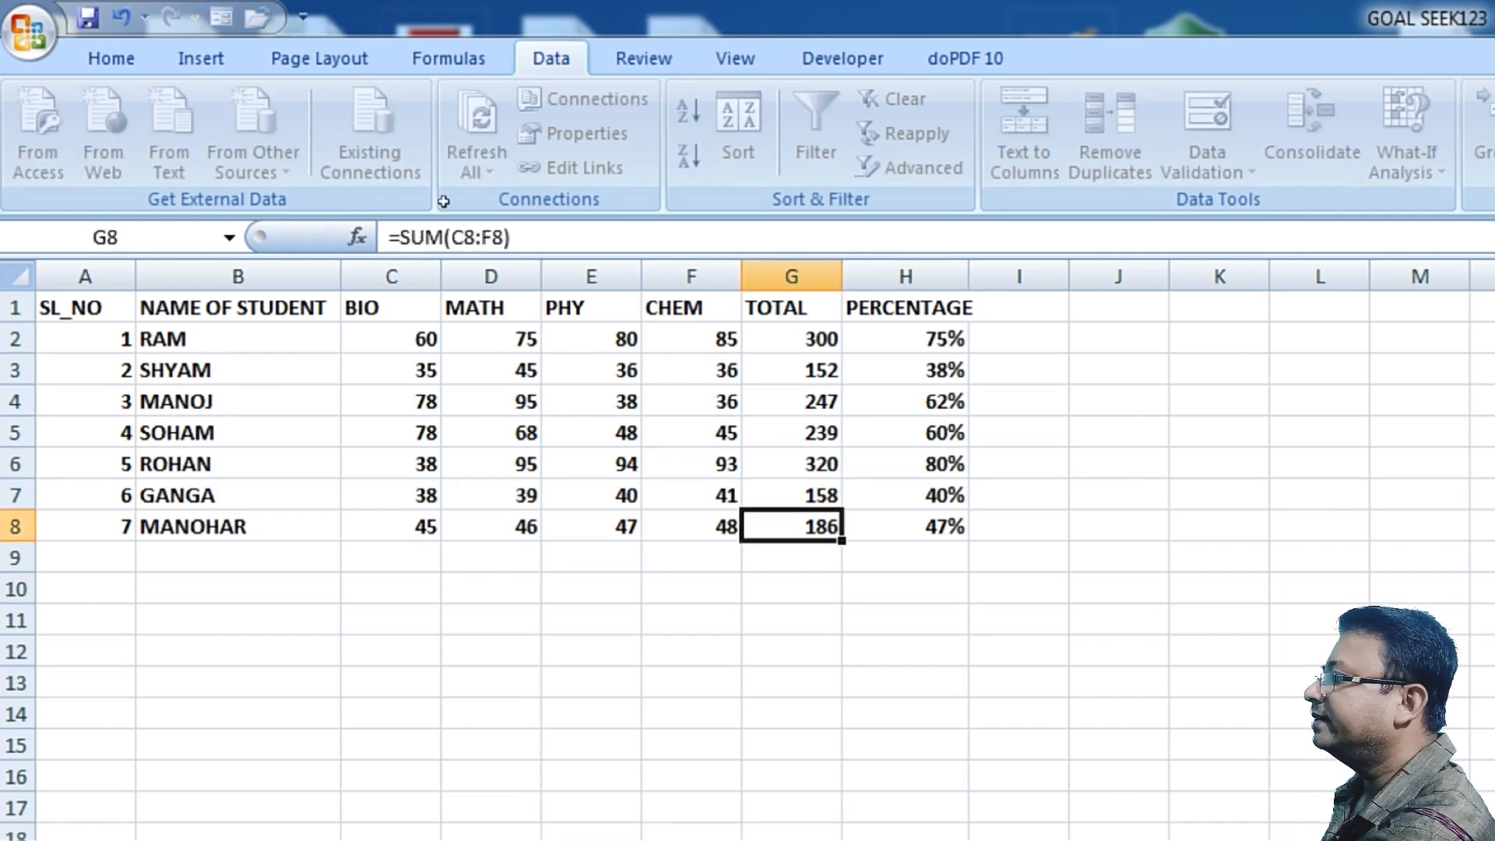
# Step: Run Goal Seek to set GANGA's percentage cell $H$7 to 60% by changing the total cell $G$7
pyautogui.click(927, 492)
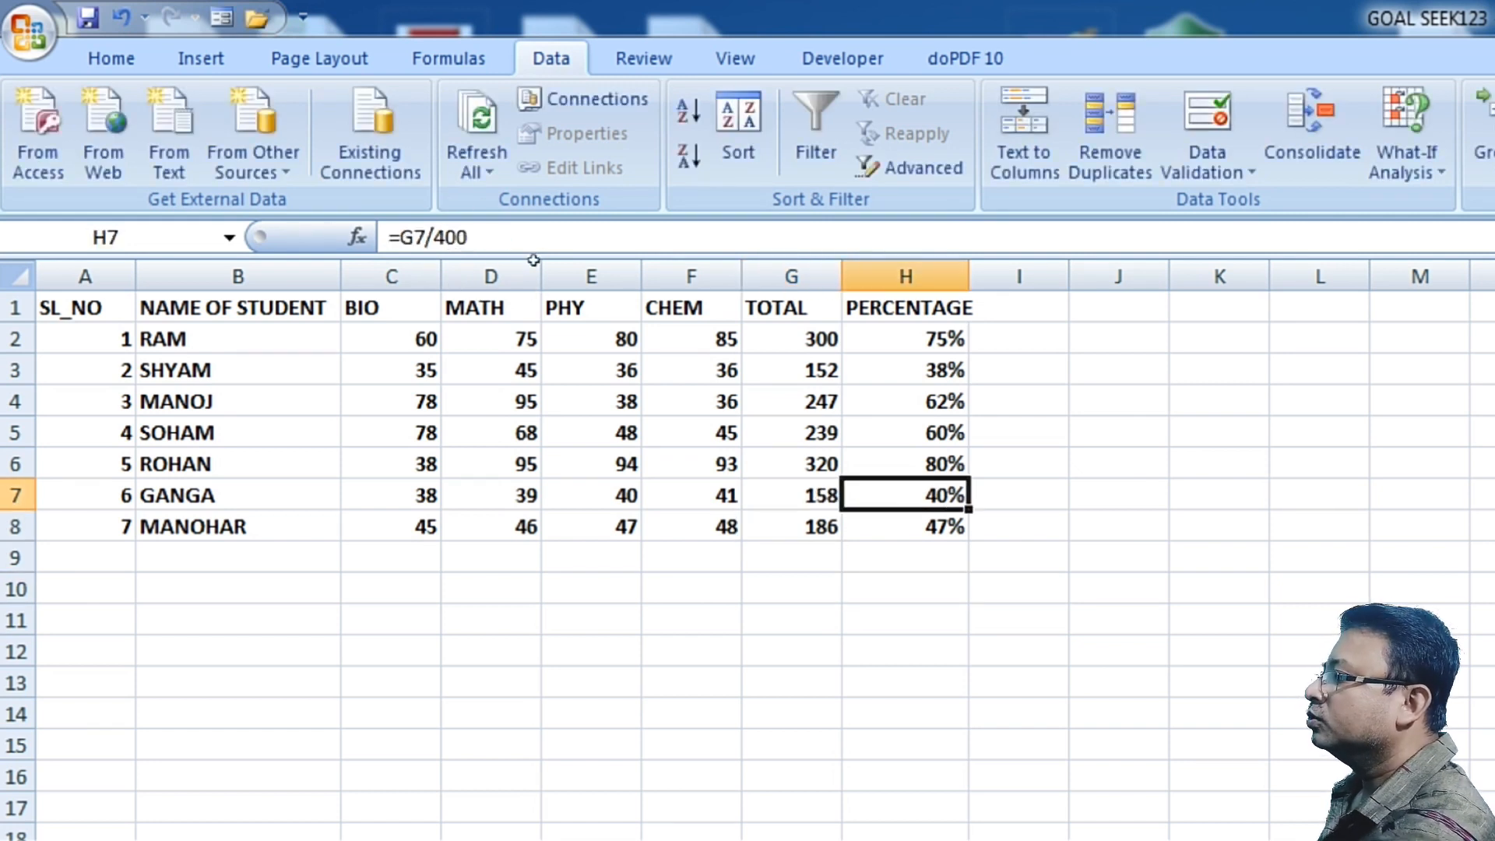
pyautogui.click(990, 495)
pyautogui.moveTo(961, 496); pyautogui.dragTo(956, 468)
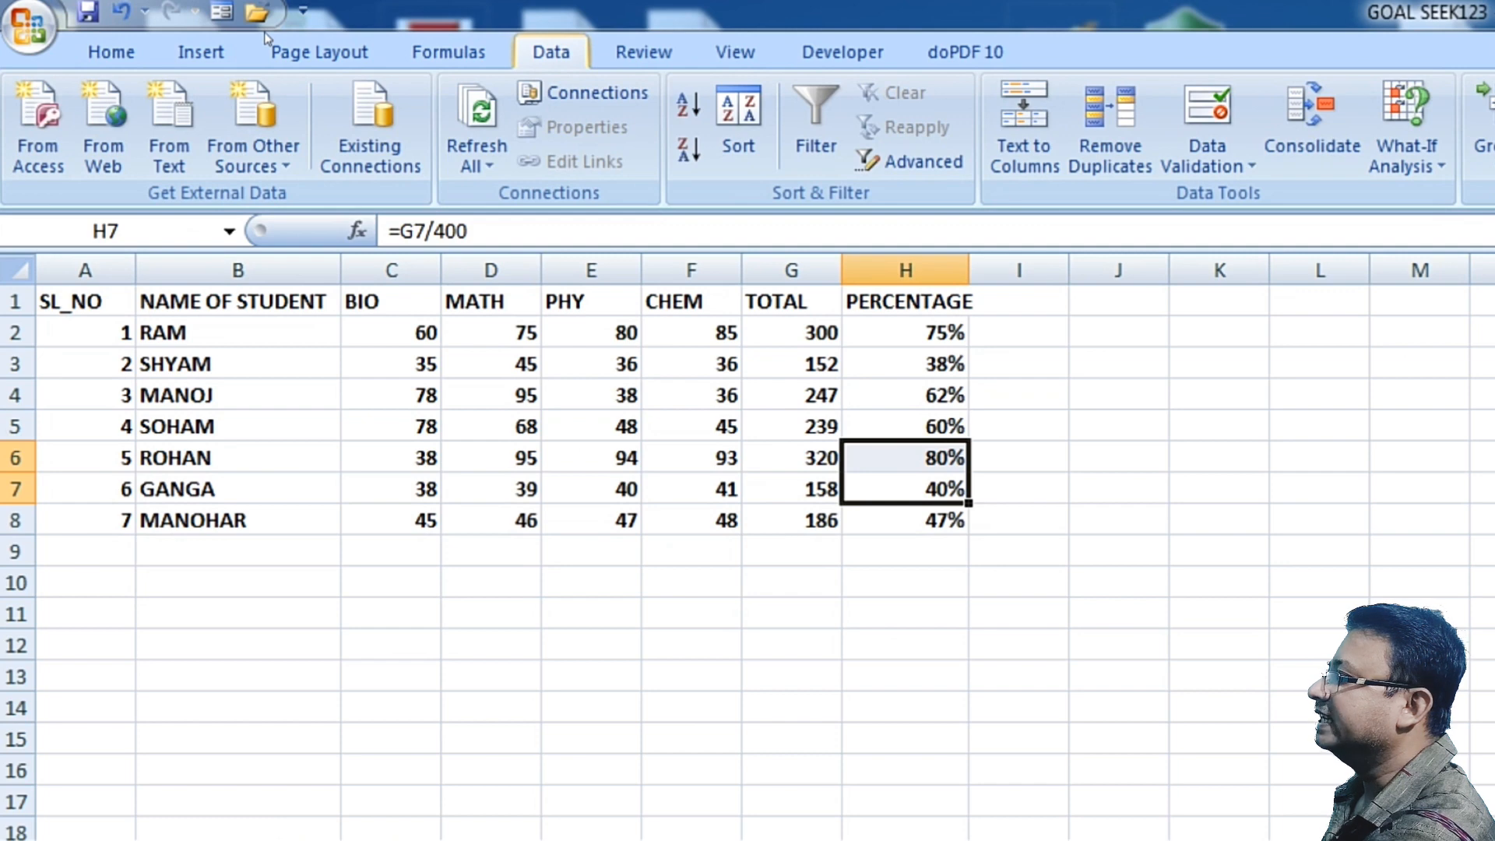
pyautogui.click(999, 550)
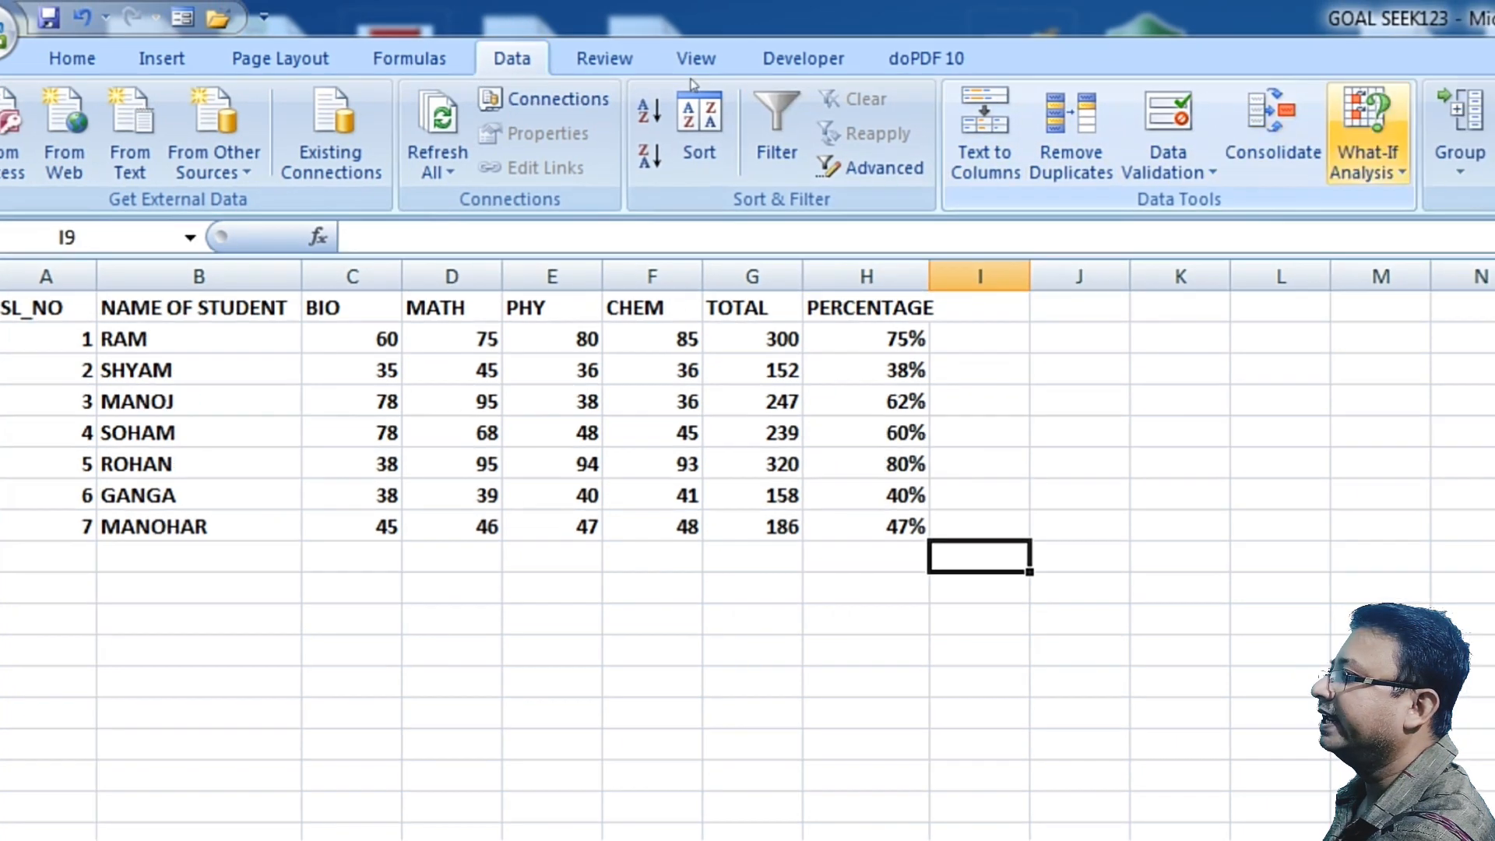
pyautogui.click(1406, 156)
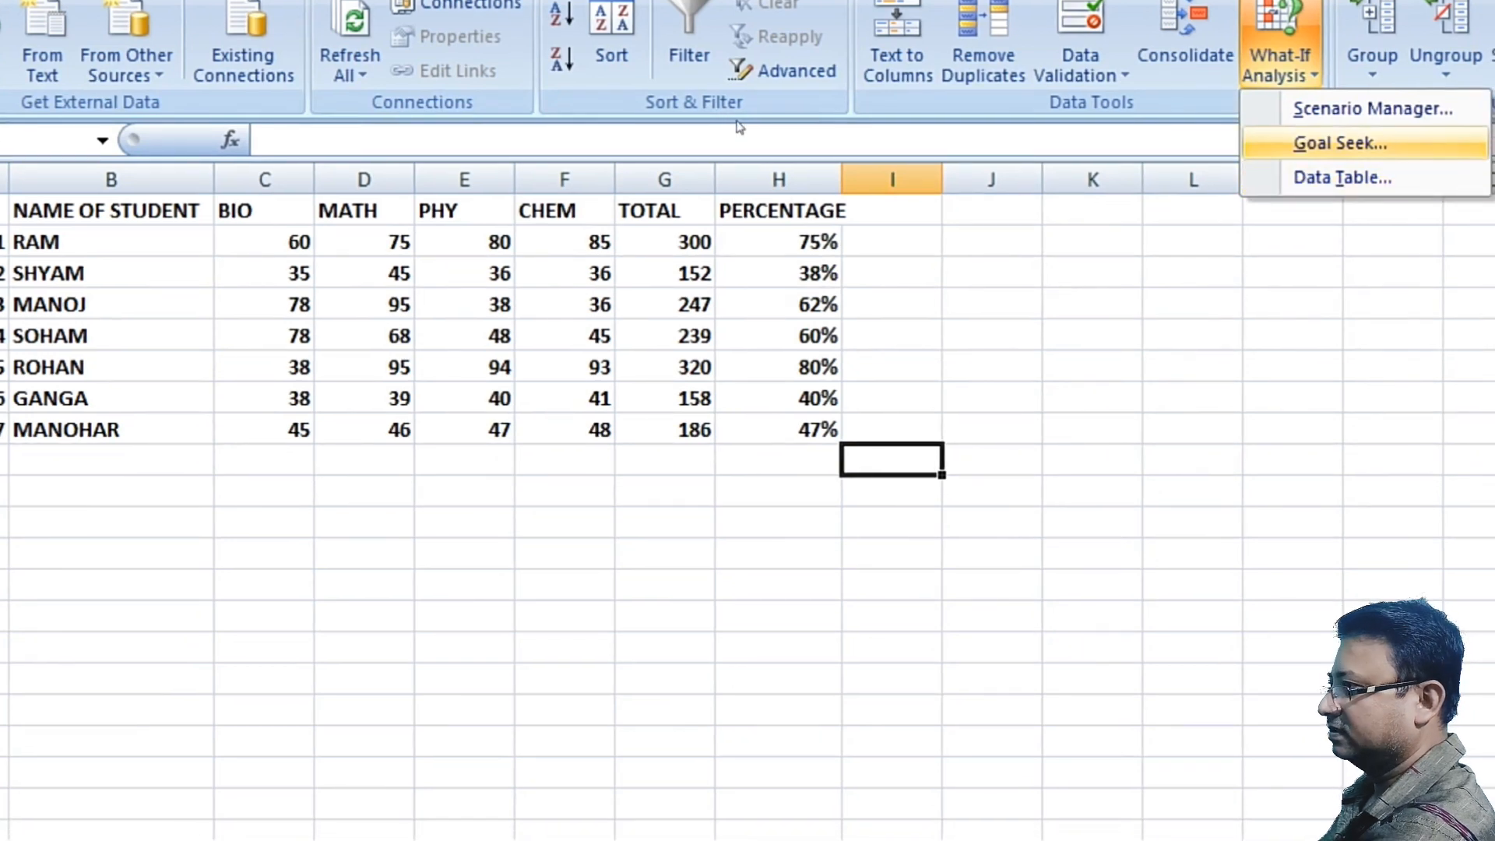
pyautogui.click(1340, 142)
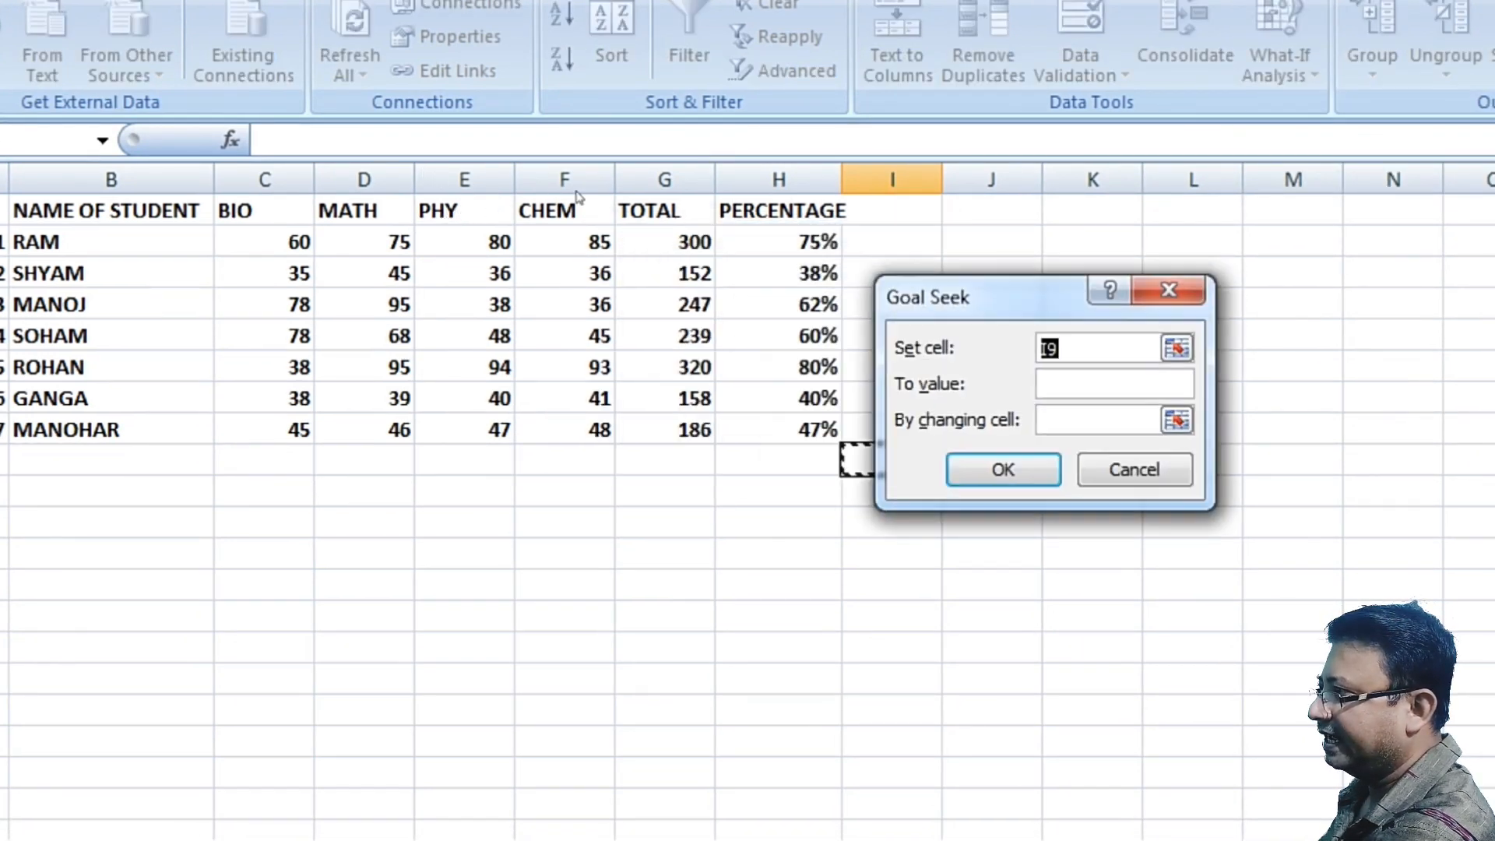
pyautogui.moveTo(1026, 296); pyautogui.dragTo(1119, 279)
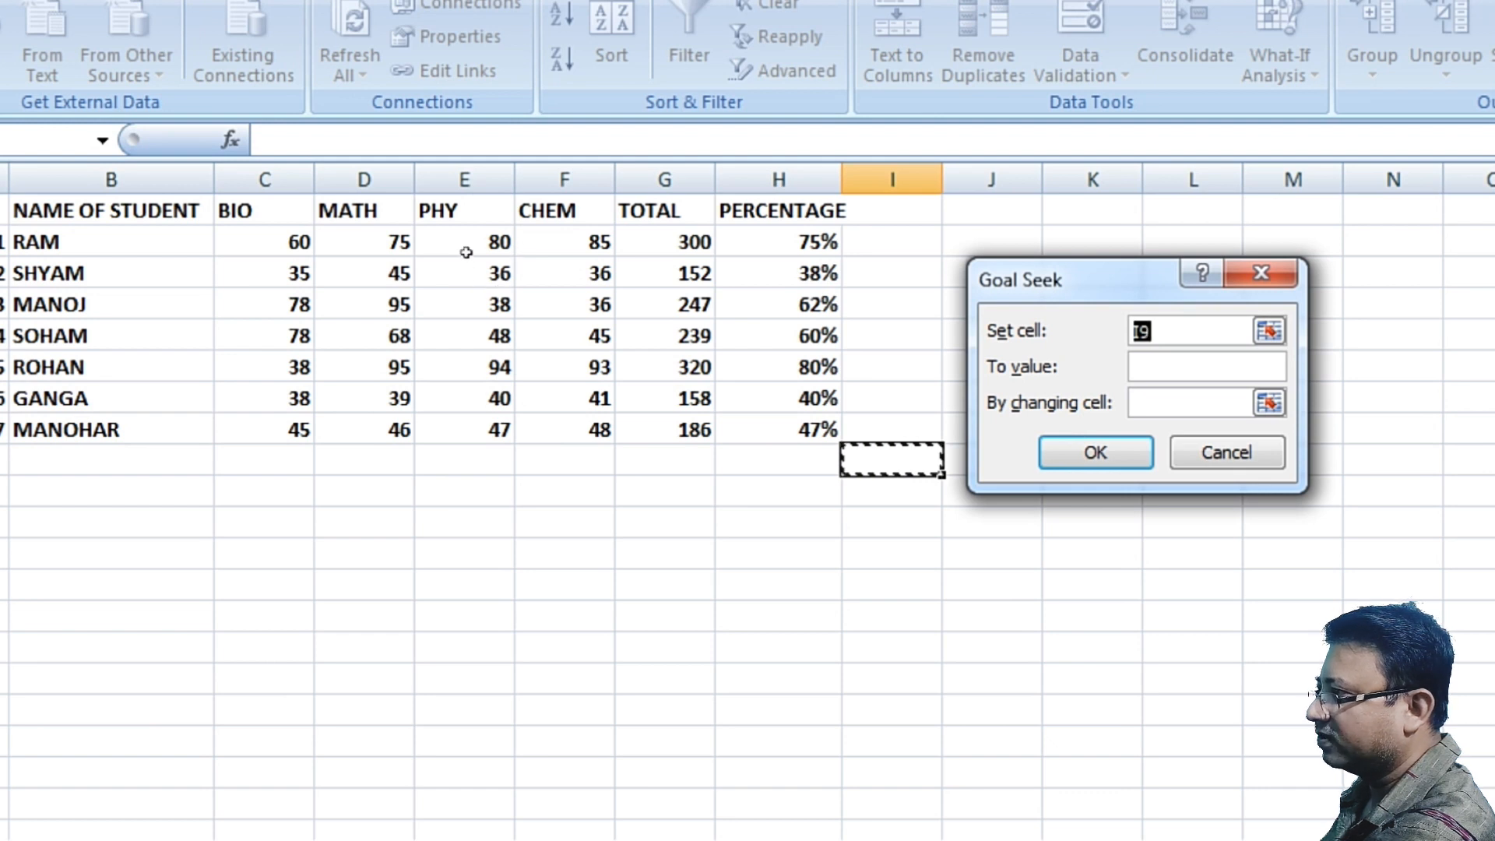
pyautogui.click(786, 399)
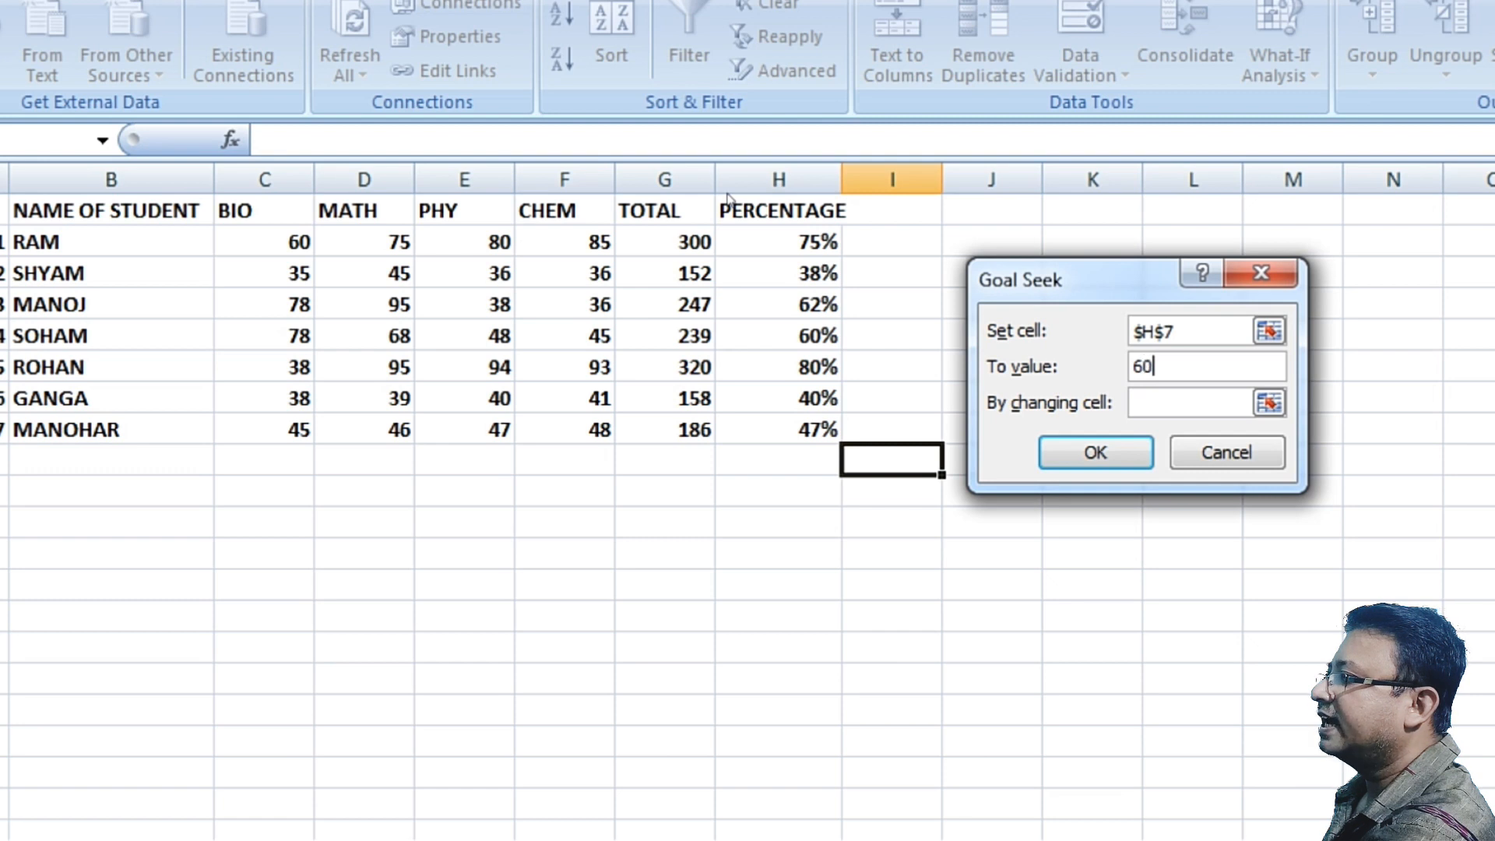
pyautogui.write('60%')
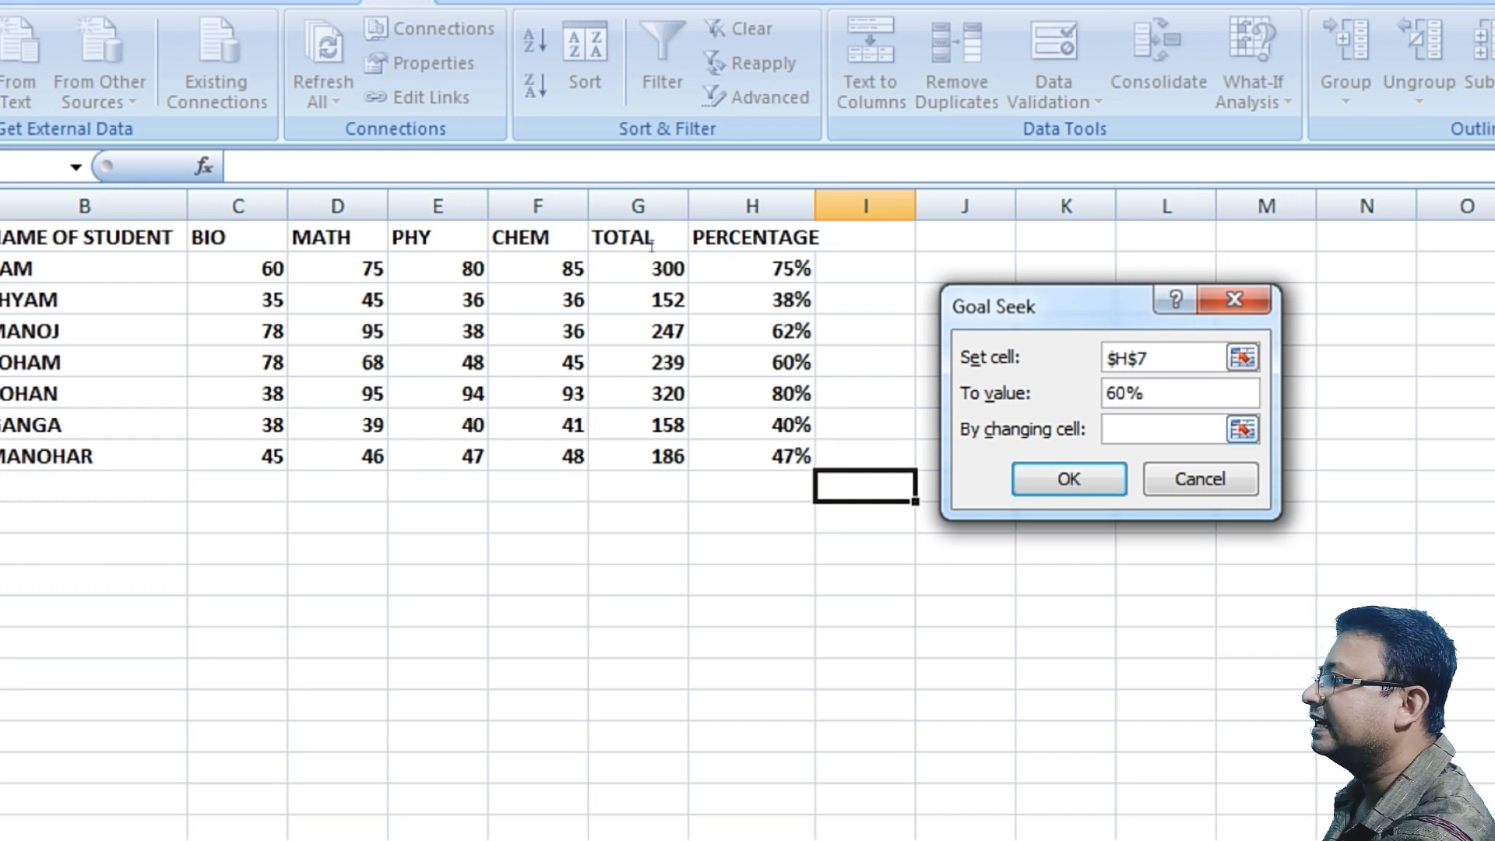
pyautogui.click(638, 425)
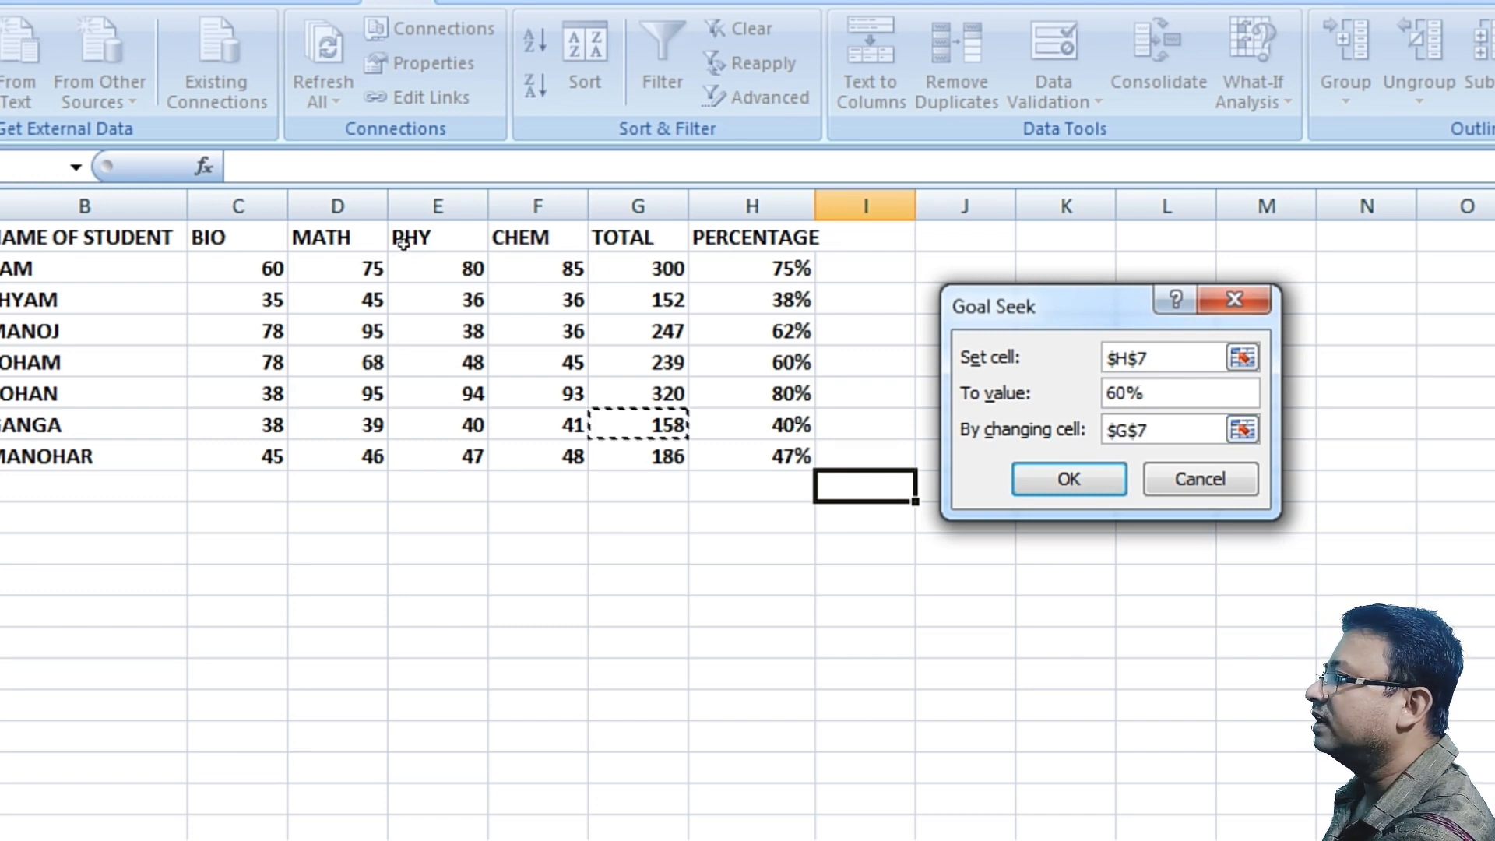
pyautogui.press('Return')
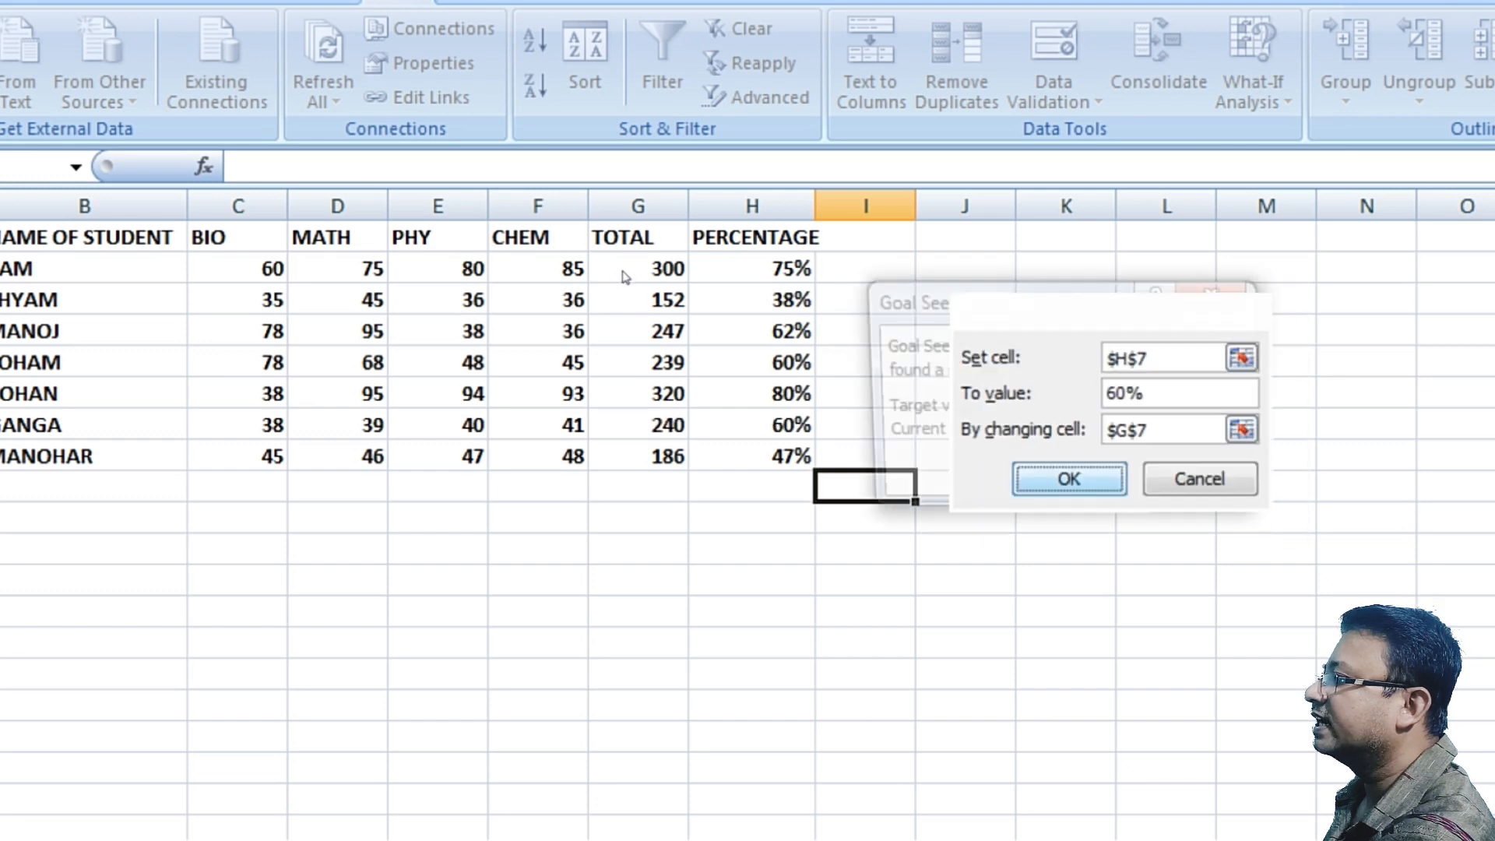
pyautogui.press('Return')
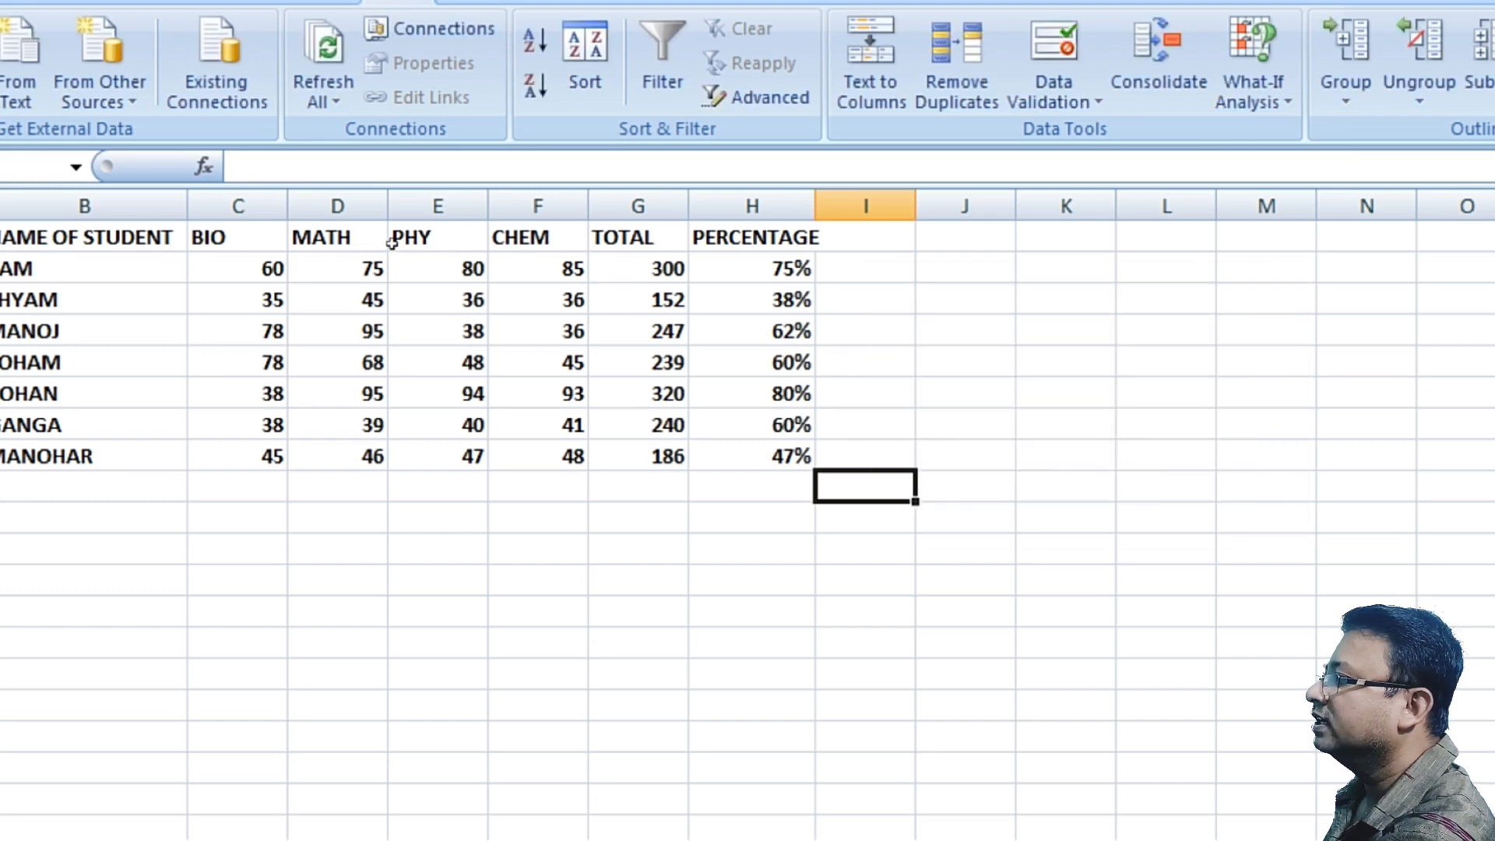
pyautogui.press('Up')
pyautogui.press('Up')
pyautogui.press('Left')
pyautogui.press('Left')
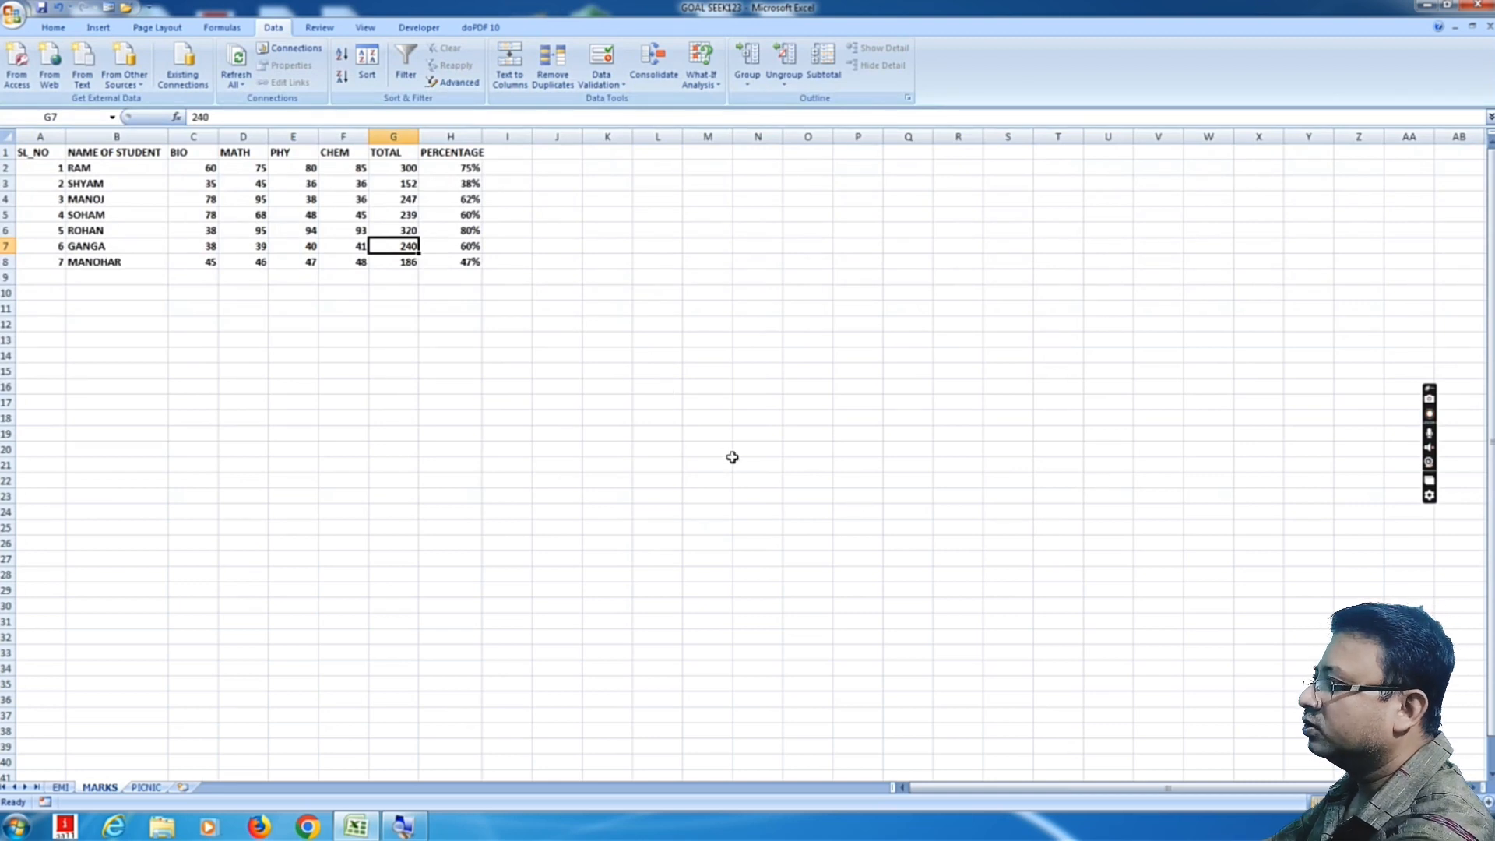
pyautogui.click(547, 528)
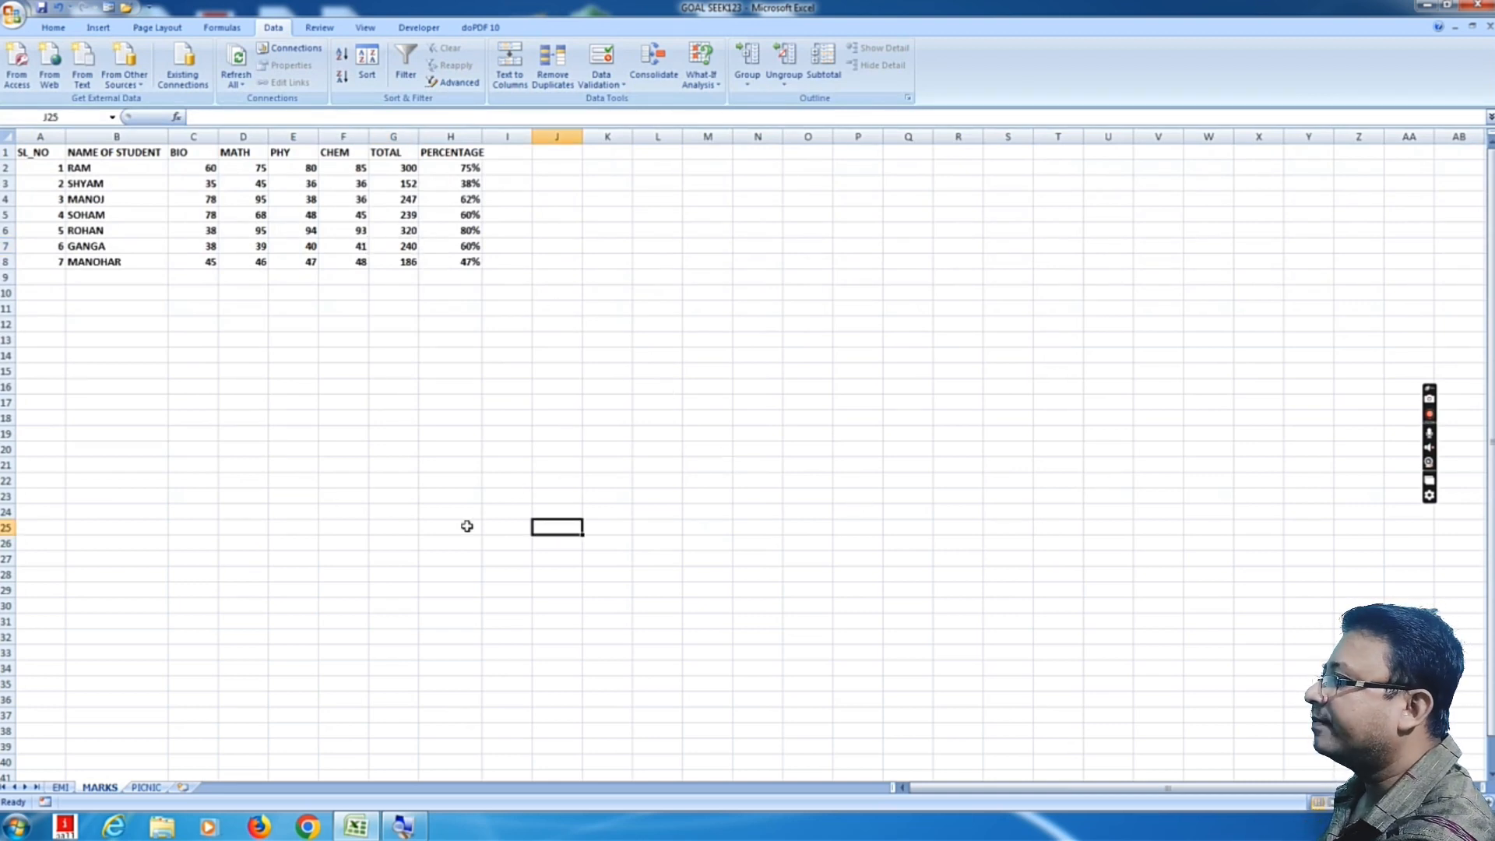
pyautogui.click(422, 507)
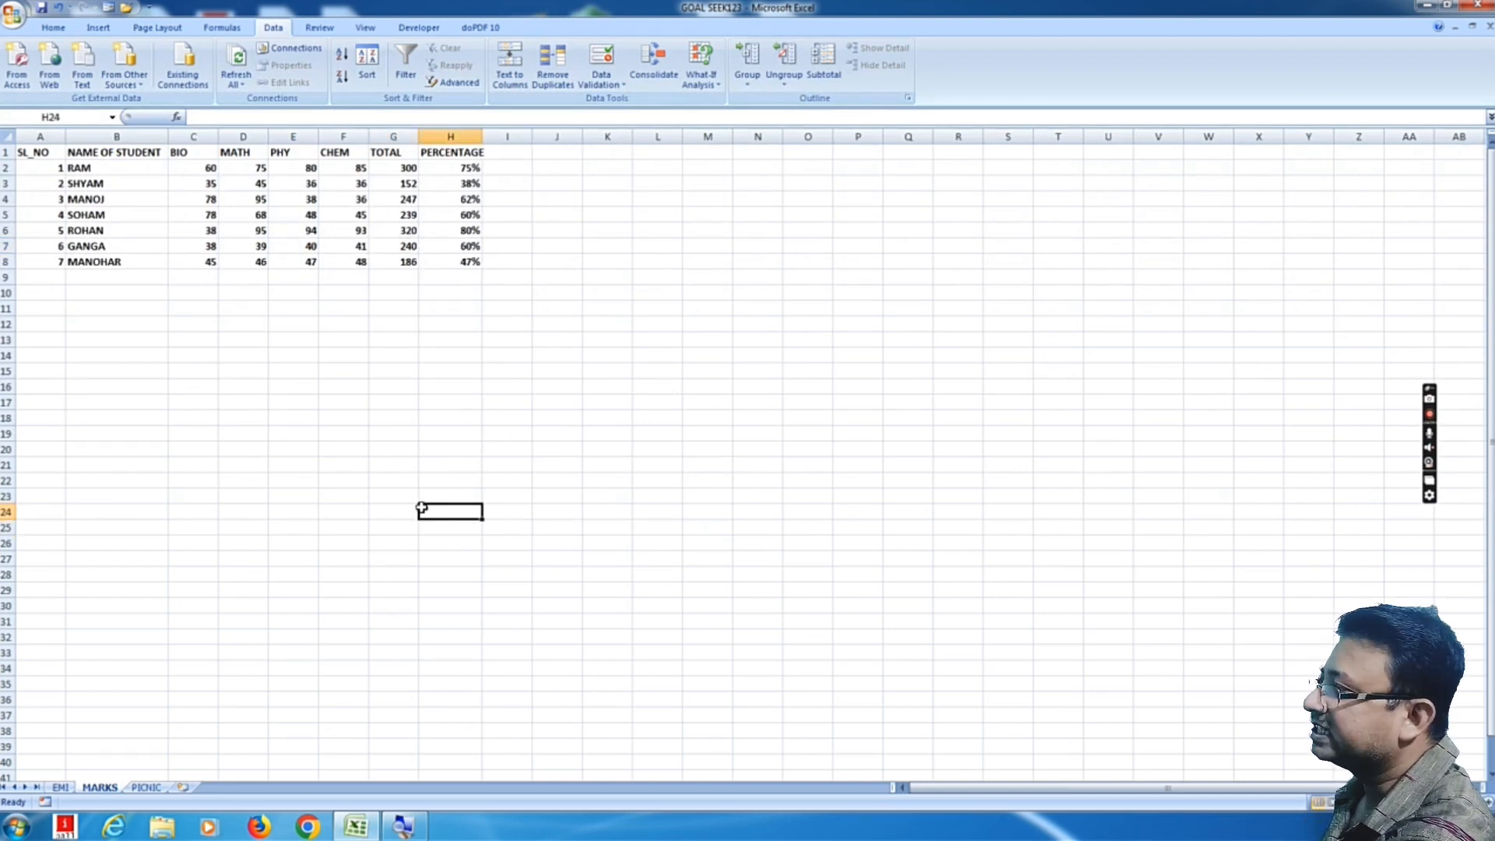
pyautogui.click(664, 528)
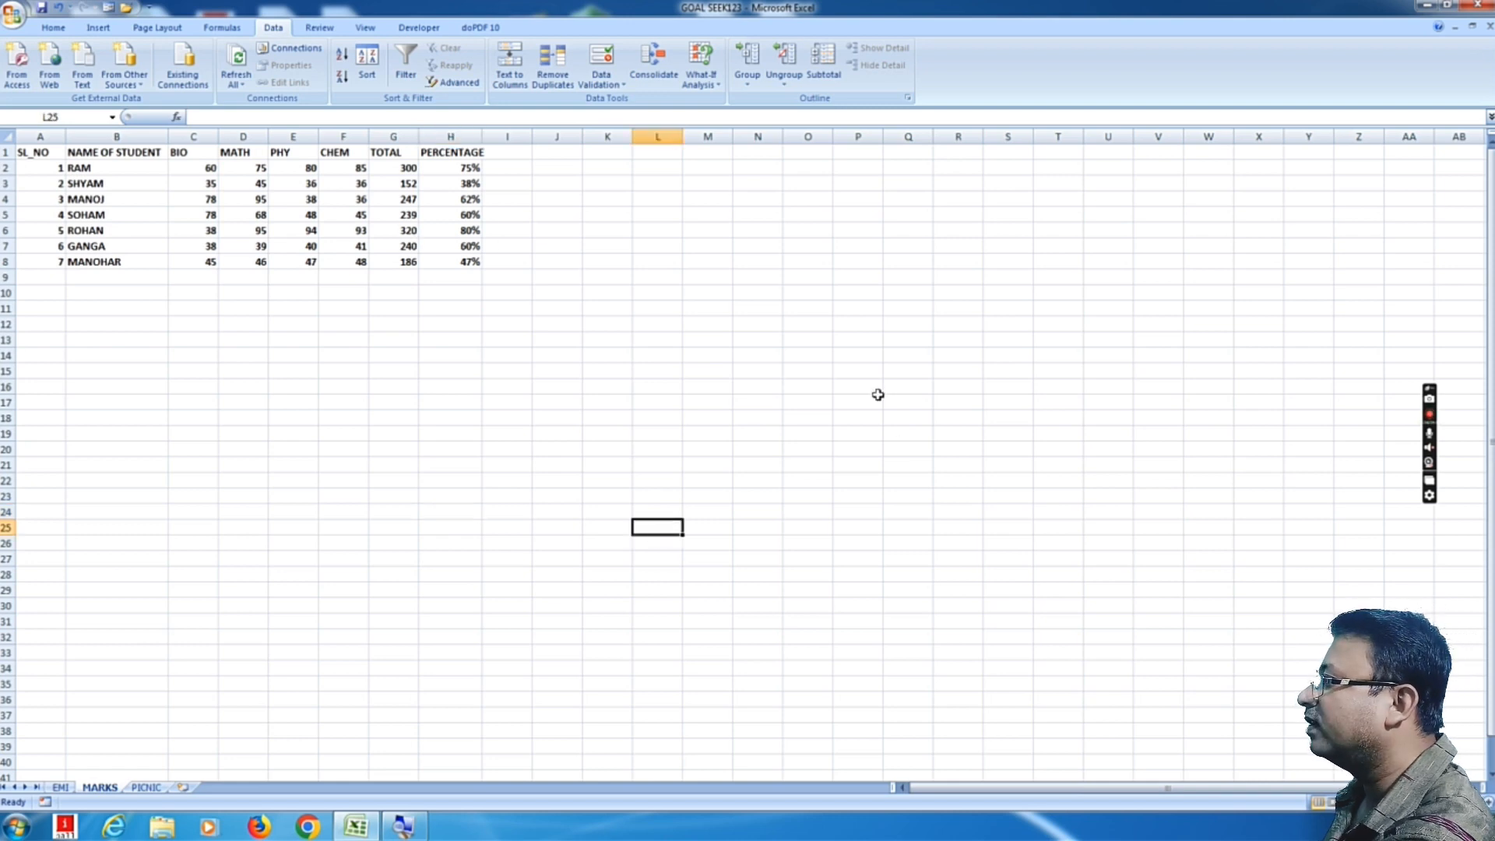
pyautogui.click(554, 355)
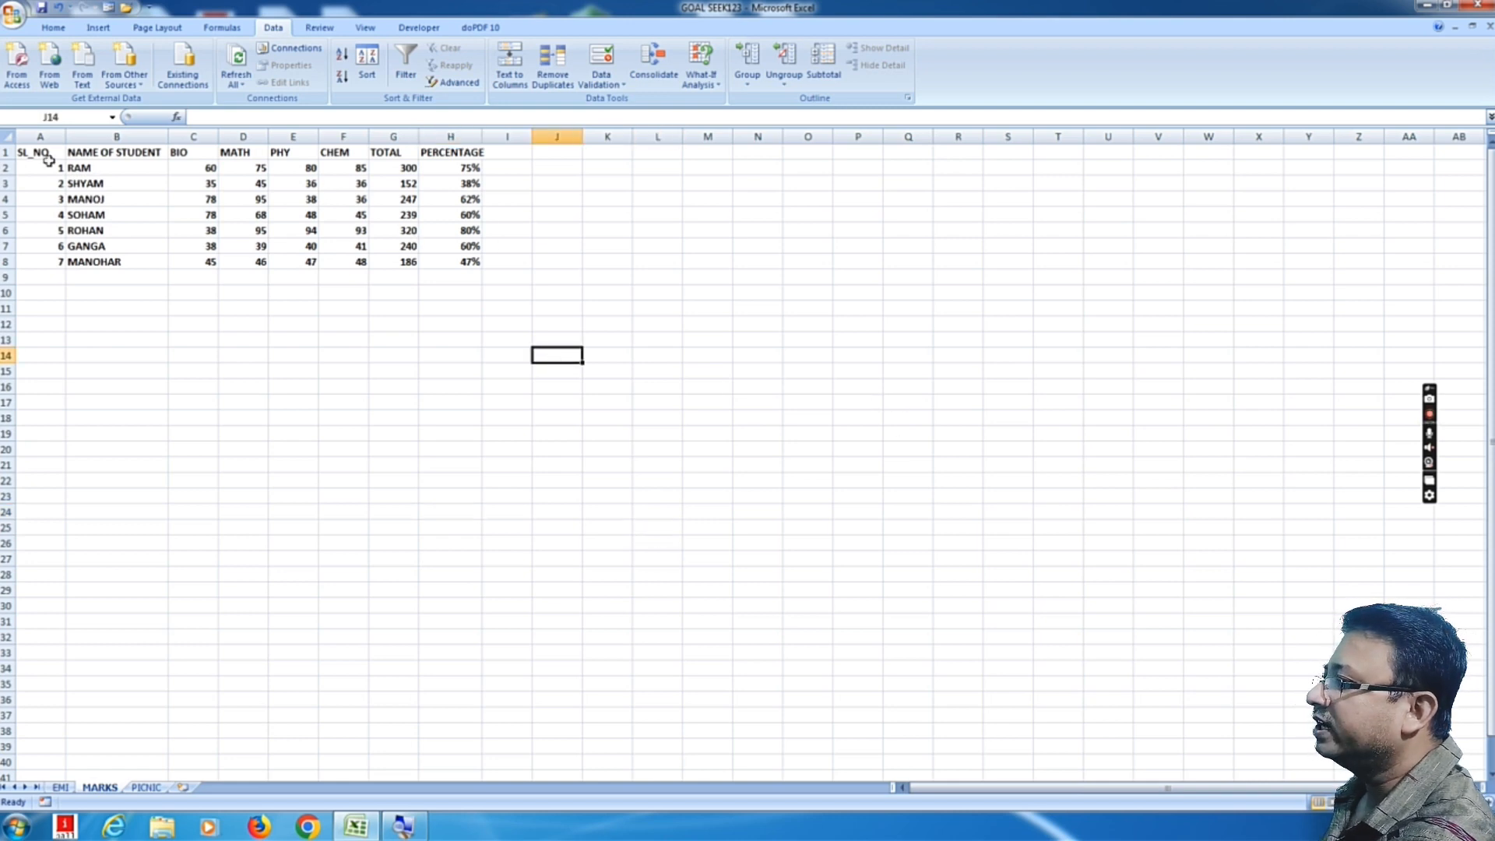